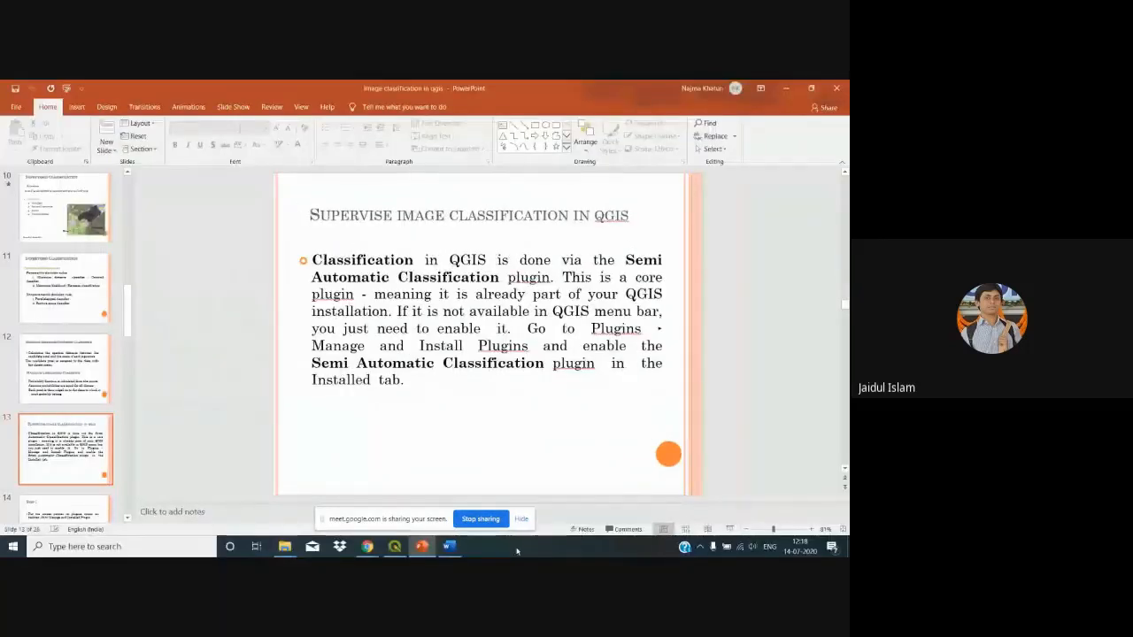
Switch to QGIS and remove the AOI layer from the project
left_click(400, 546)
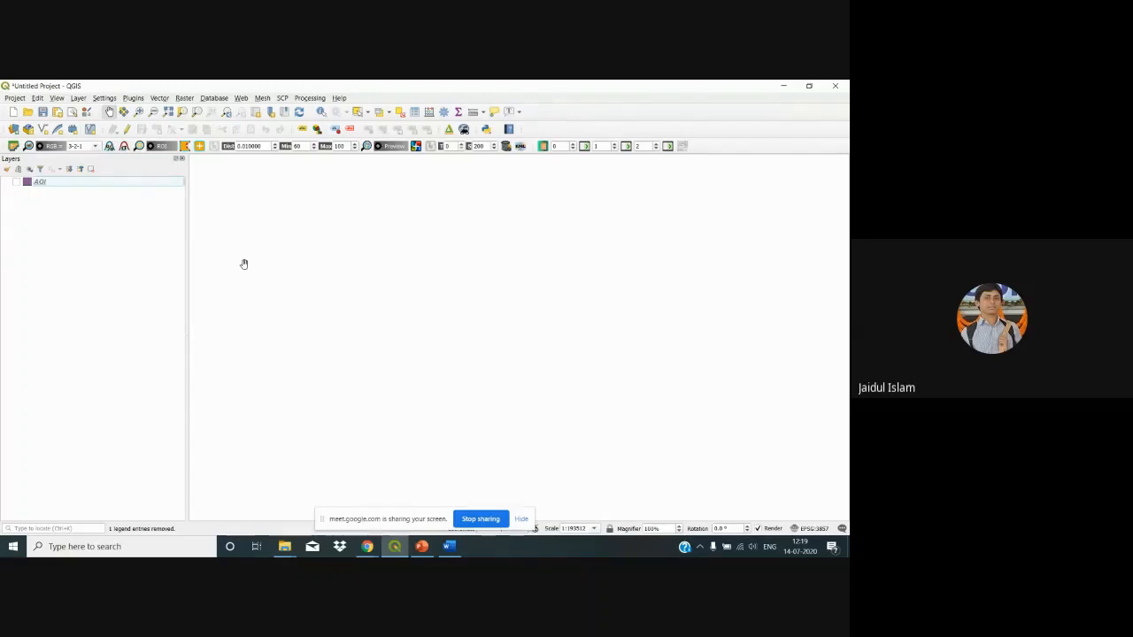
left_click(73, 182)
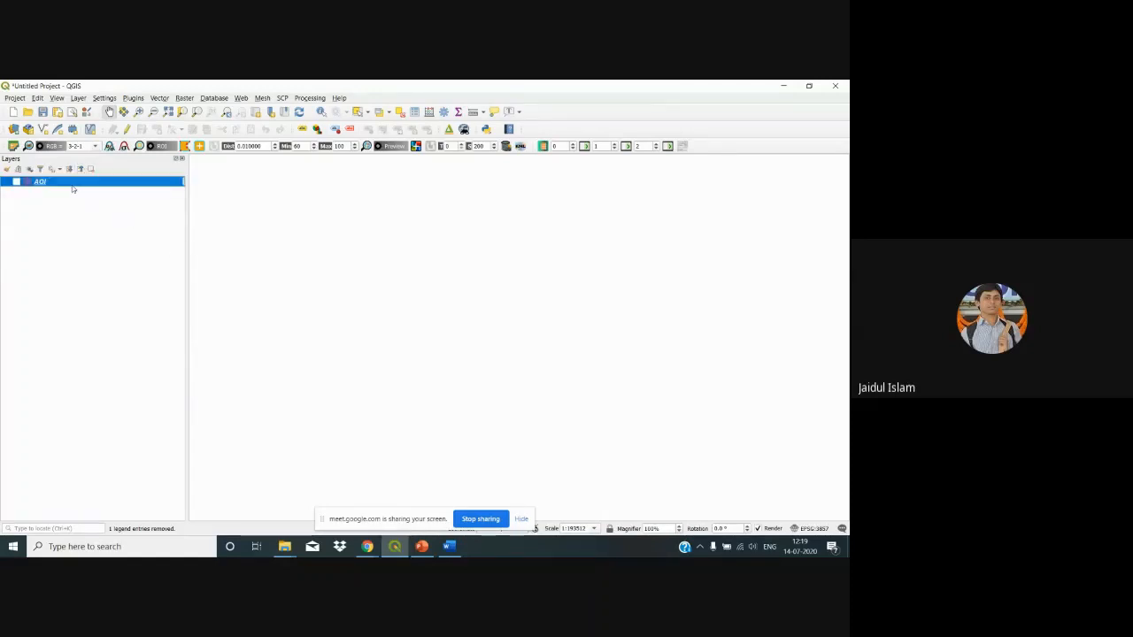
right_click(73, 186)
left_click(100, 280)
left_click(418, 325)
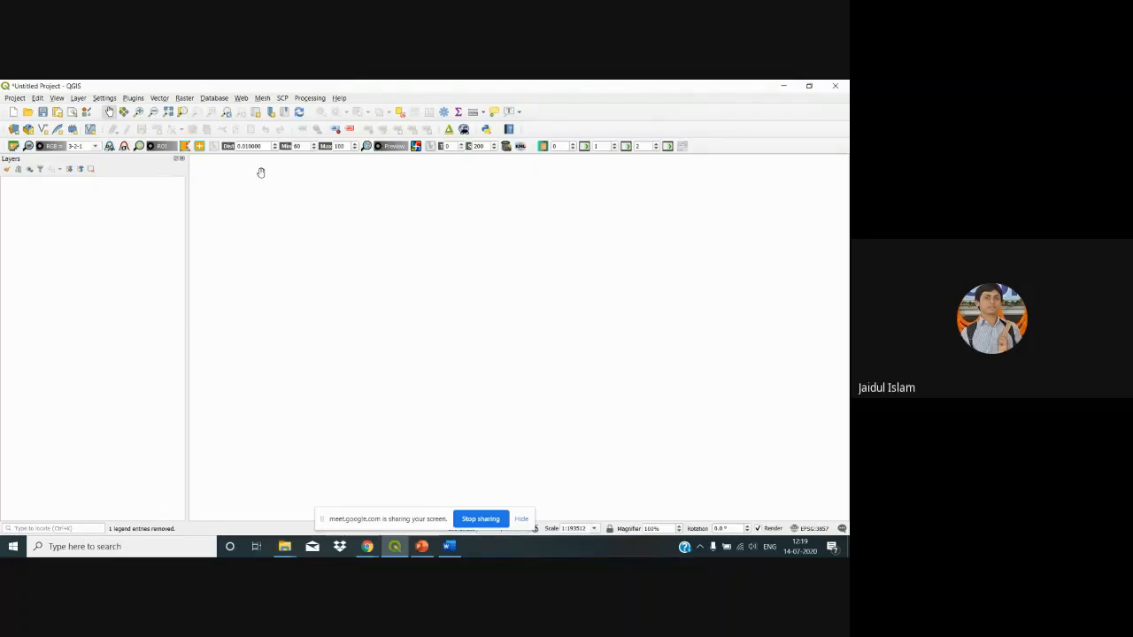
Search the plugin manager for "semi" and examine the Semi-Automatic Classification Plugin entry and whether it is enabled
left_click(281, 99)
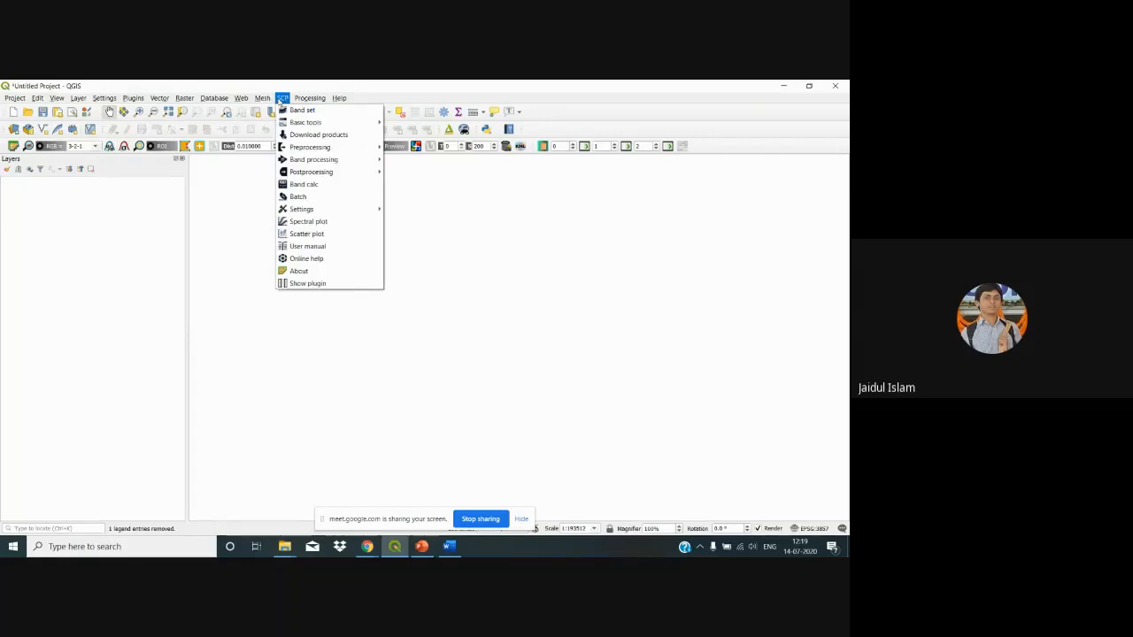
mouse_move(132, 98)
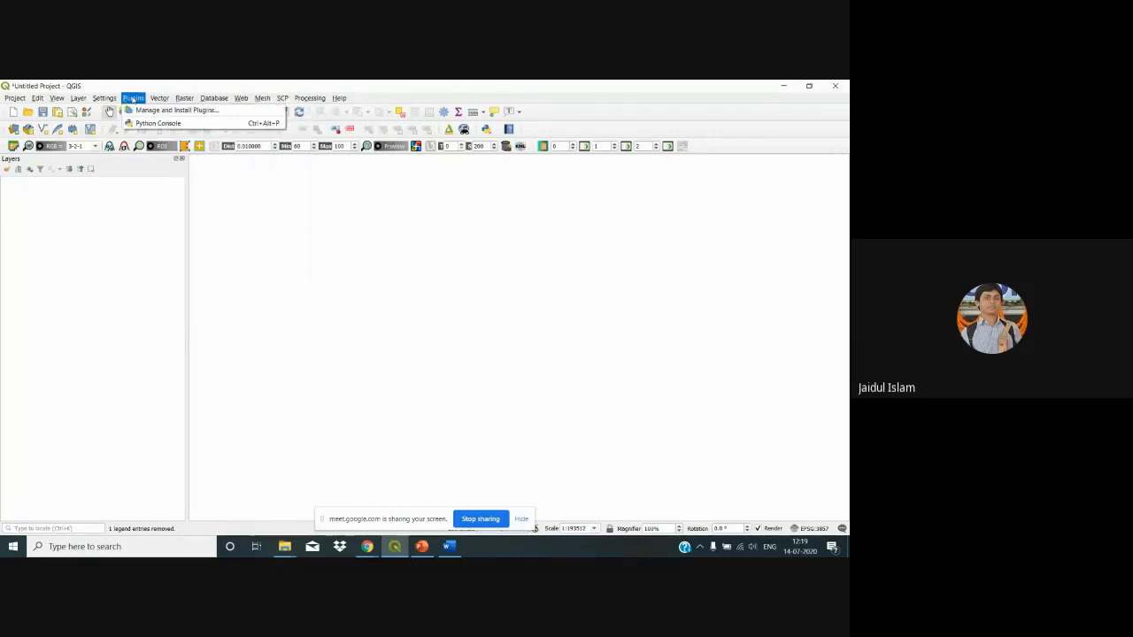
left_click(142, 110)
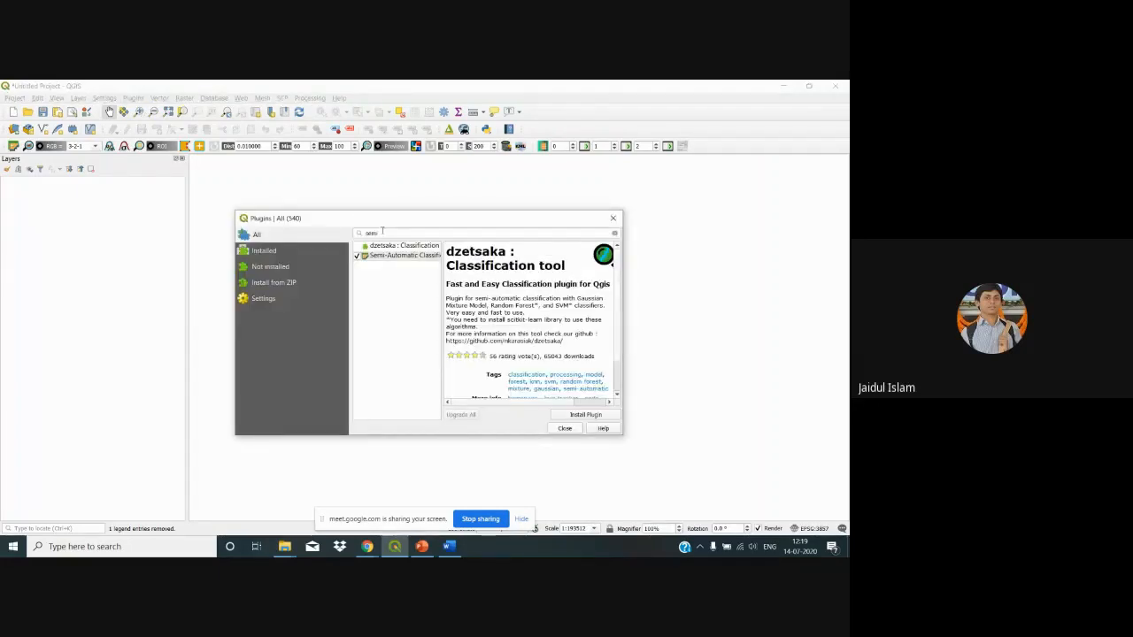
key("BackSpace")
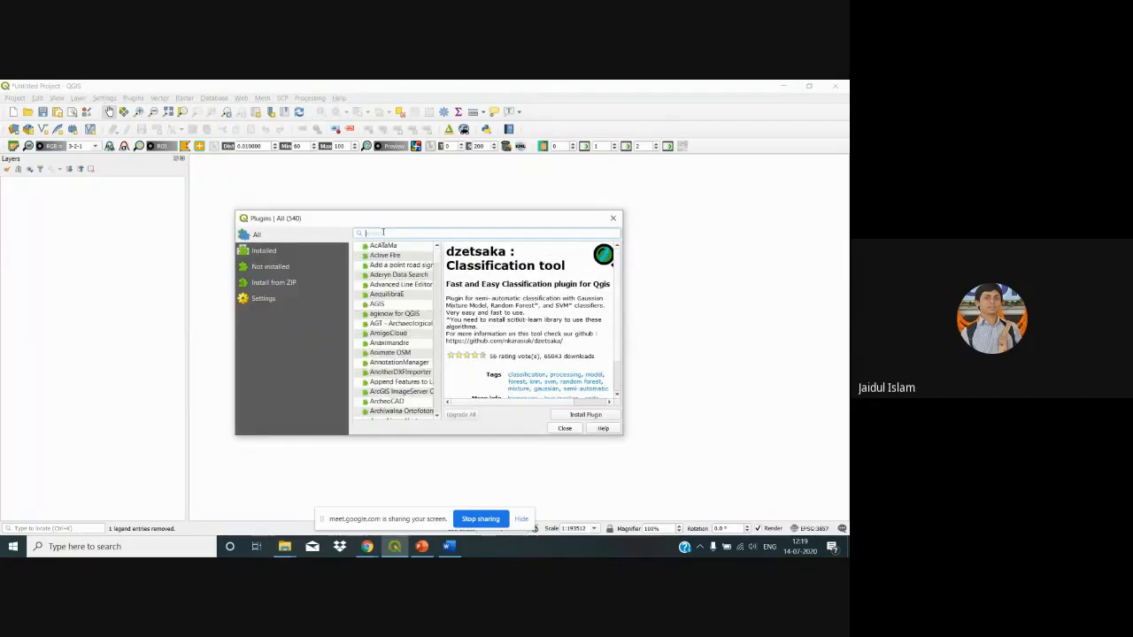
type("mi")
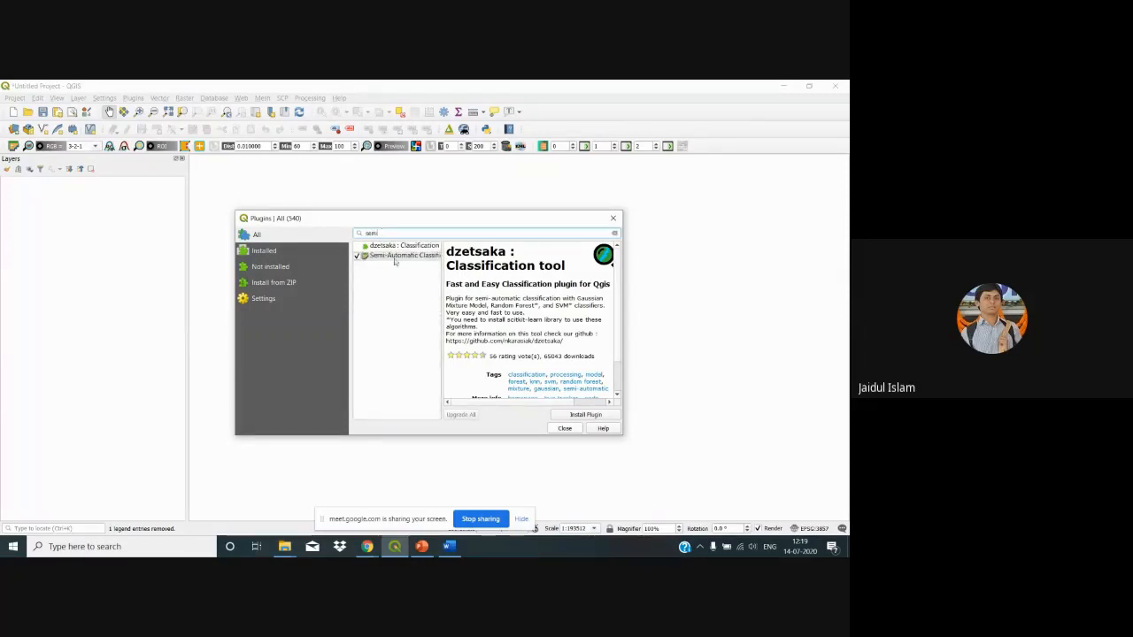
left_click(425, 257)
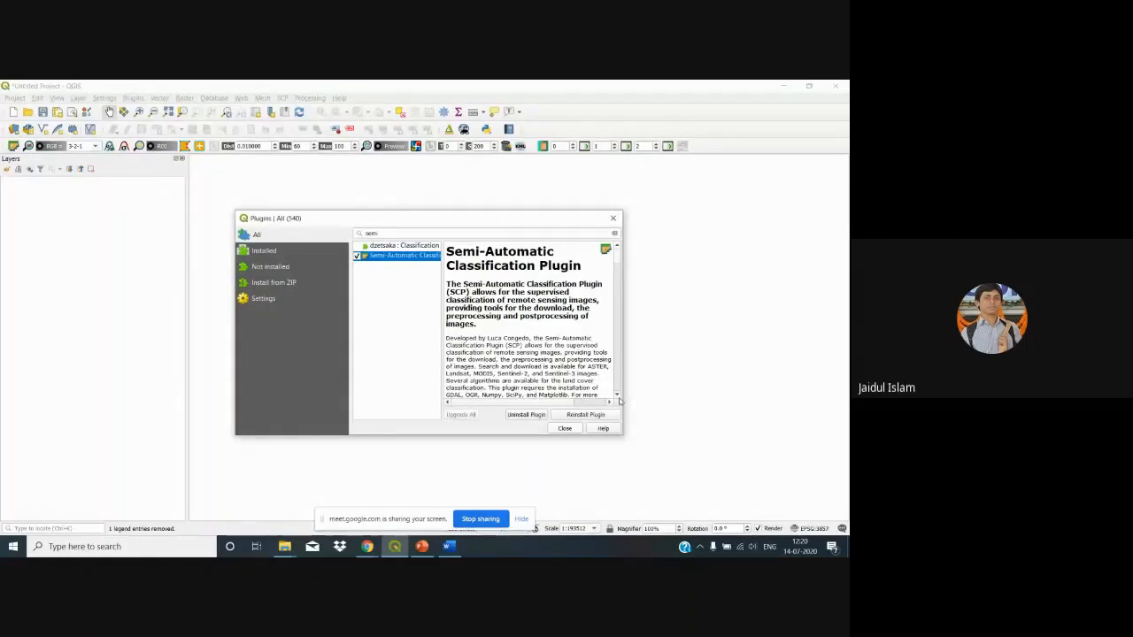
left_click(565, 429)
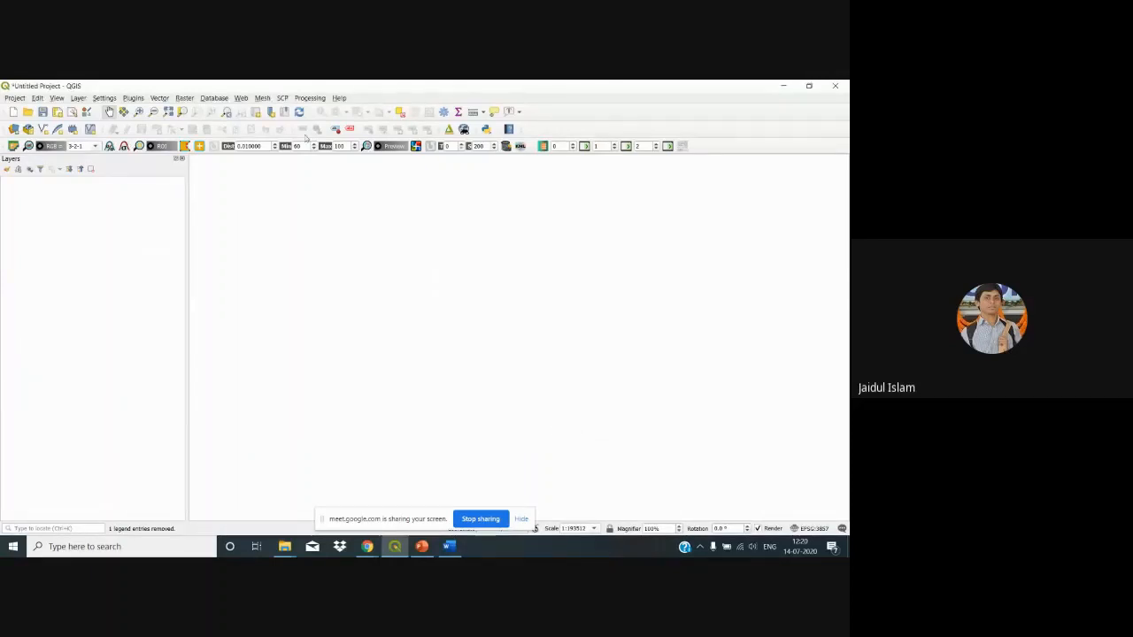
Open the Semi-Automatic Classification Plugin's band set settings and clear all bands from Band set 1
left_click(282, 98)
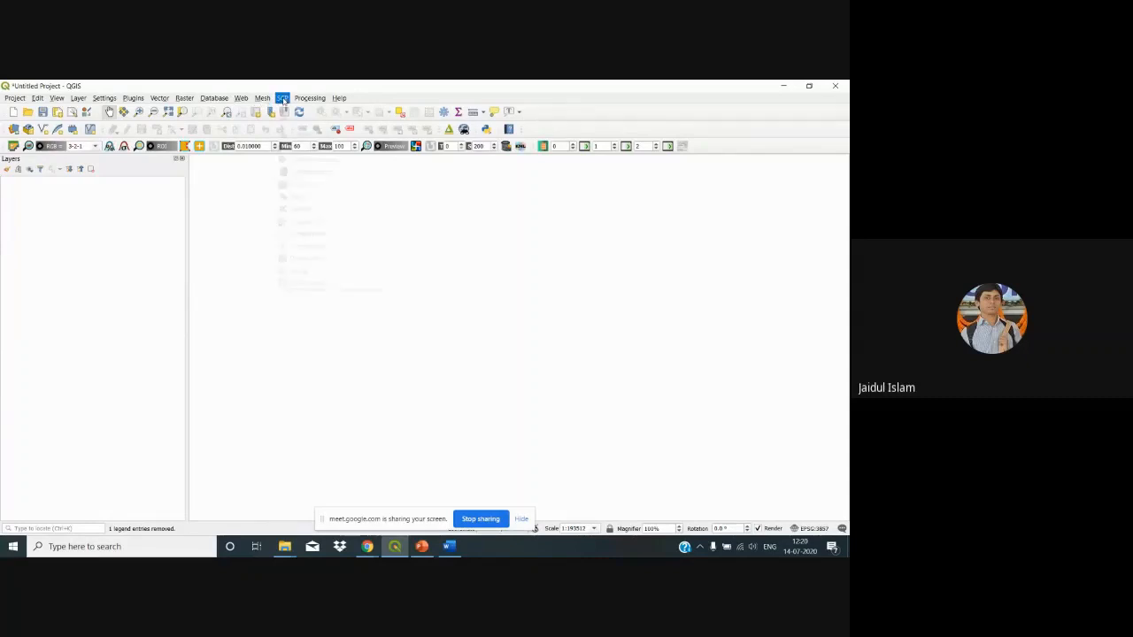
left_click(301, 109)
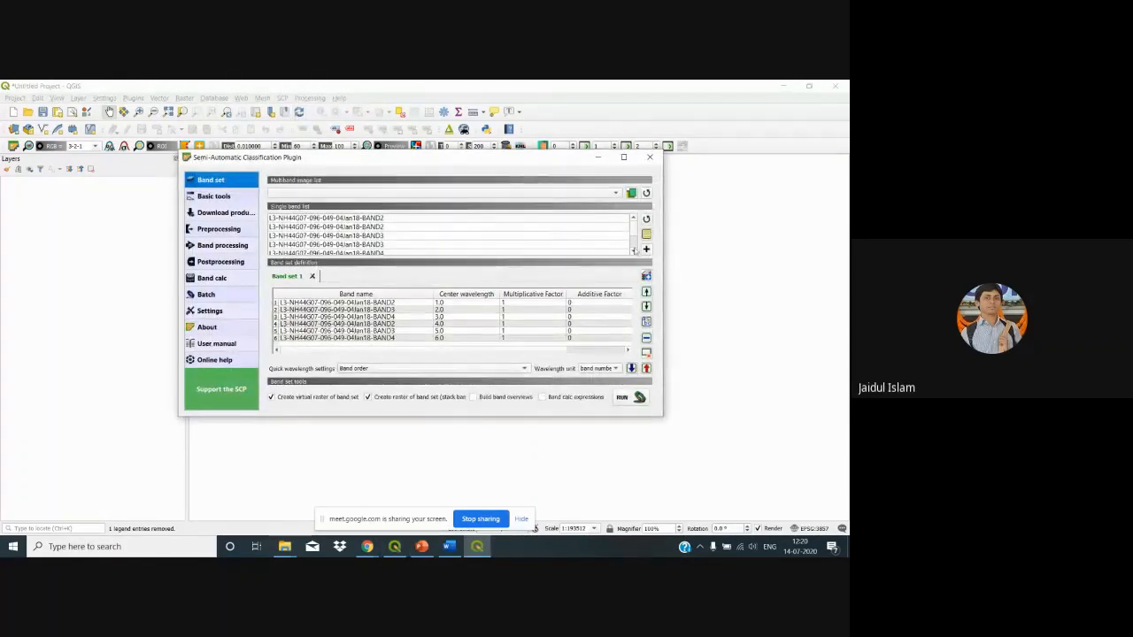
left_click(516, 253)
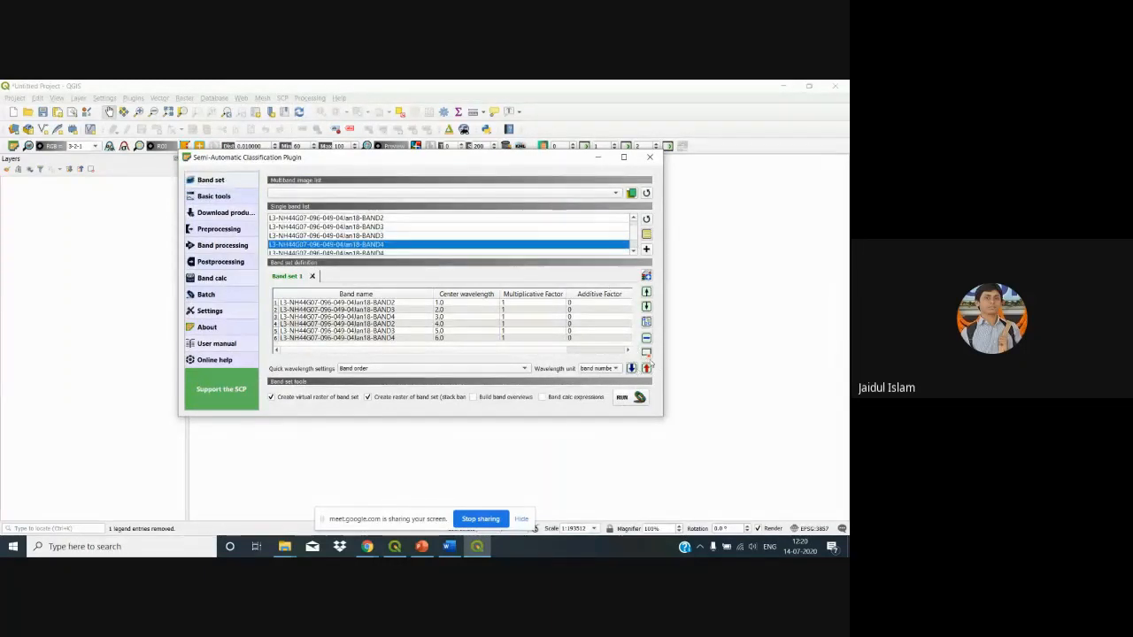
left_click(646, 351)
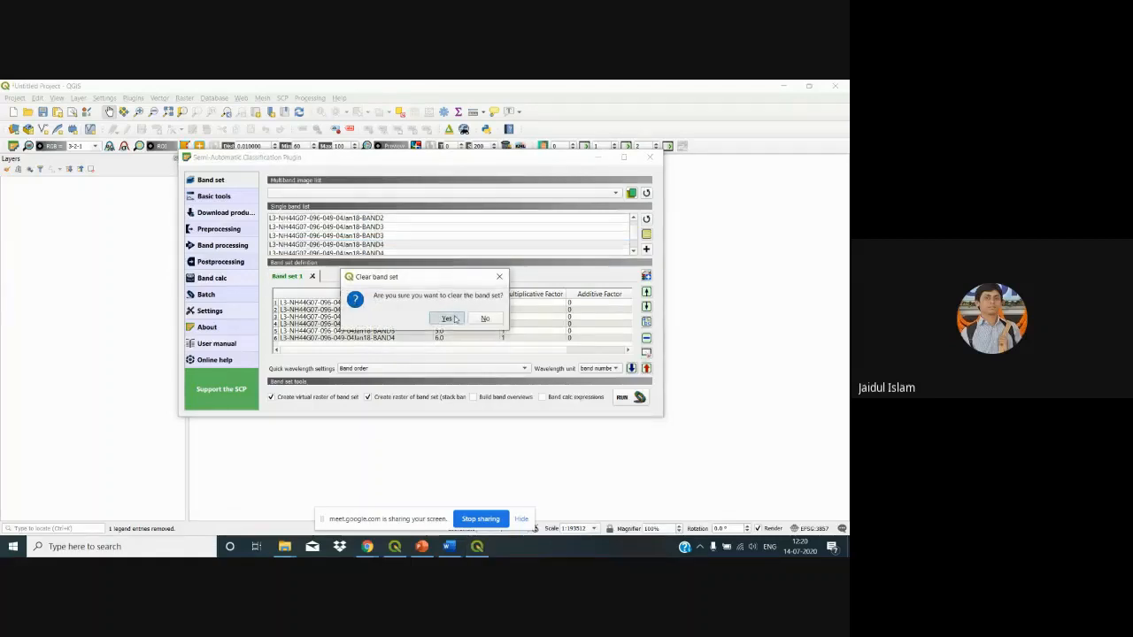
left_click(454, 317)
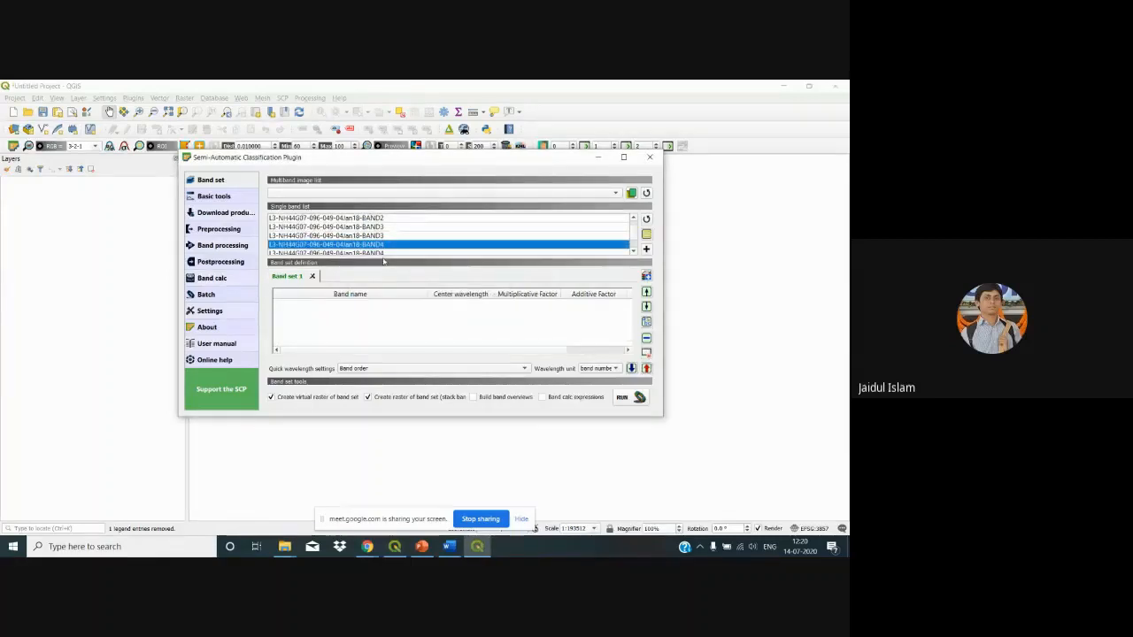
Refresh the single band list to clear out the old L3-NH44G07 band entries
left_click(567, 254)
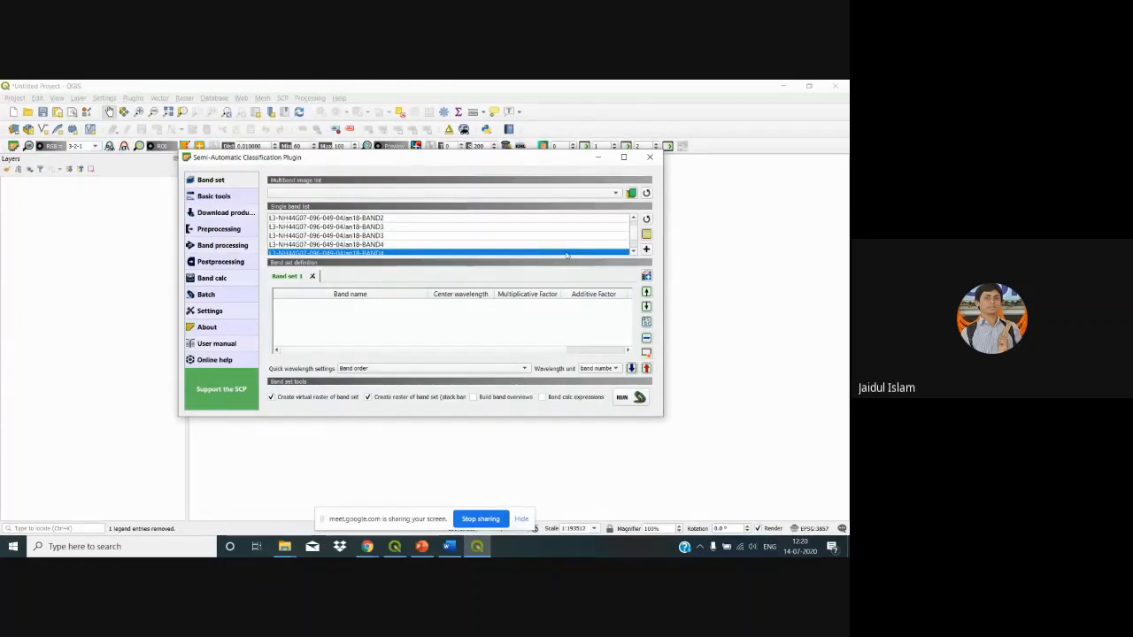
left_click_drag(563, 254, 546, 218)
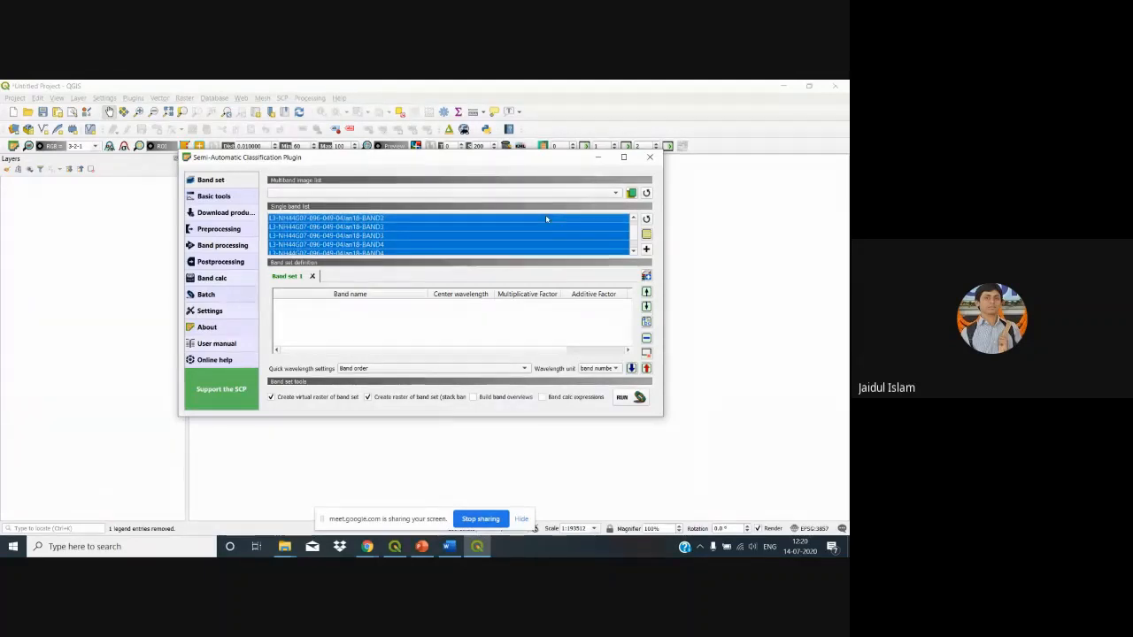
left_click(646, 218)
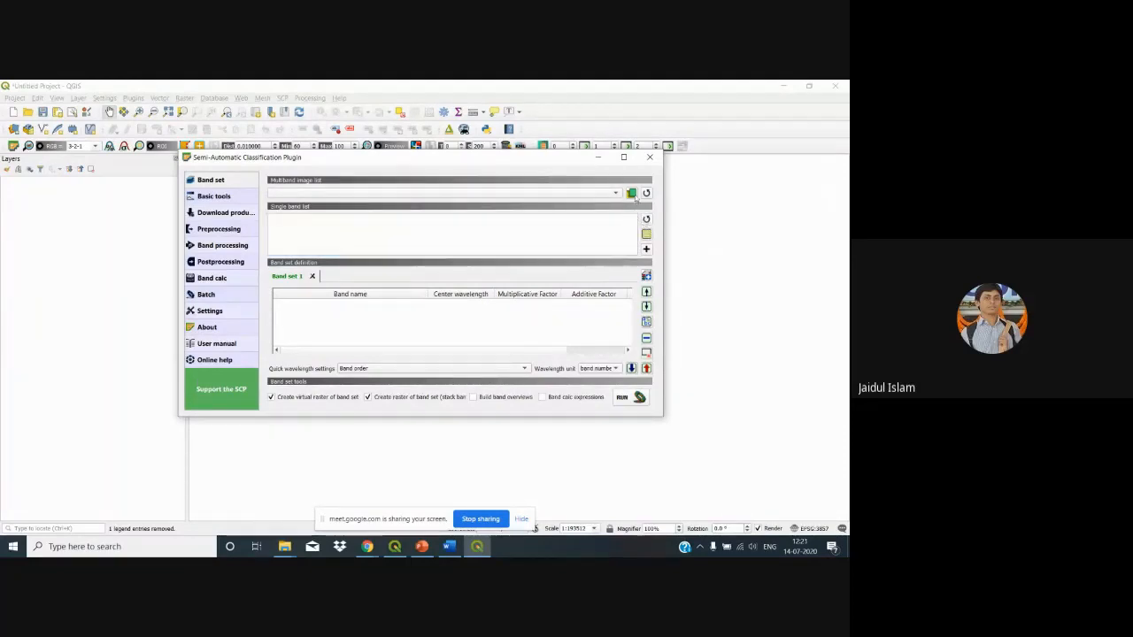
left_click(631, 193)
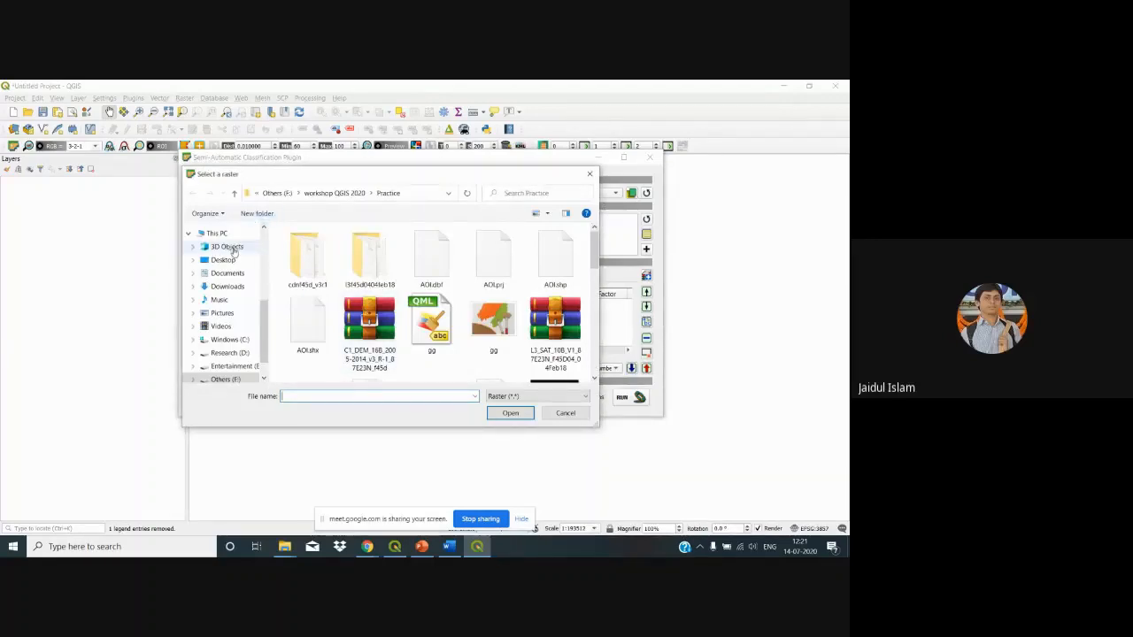
left_click(224, 260)
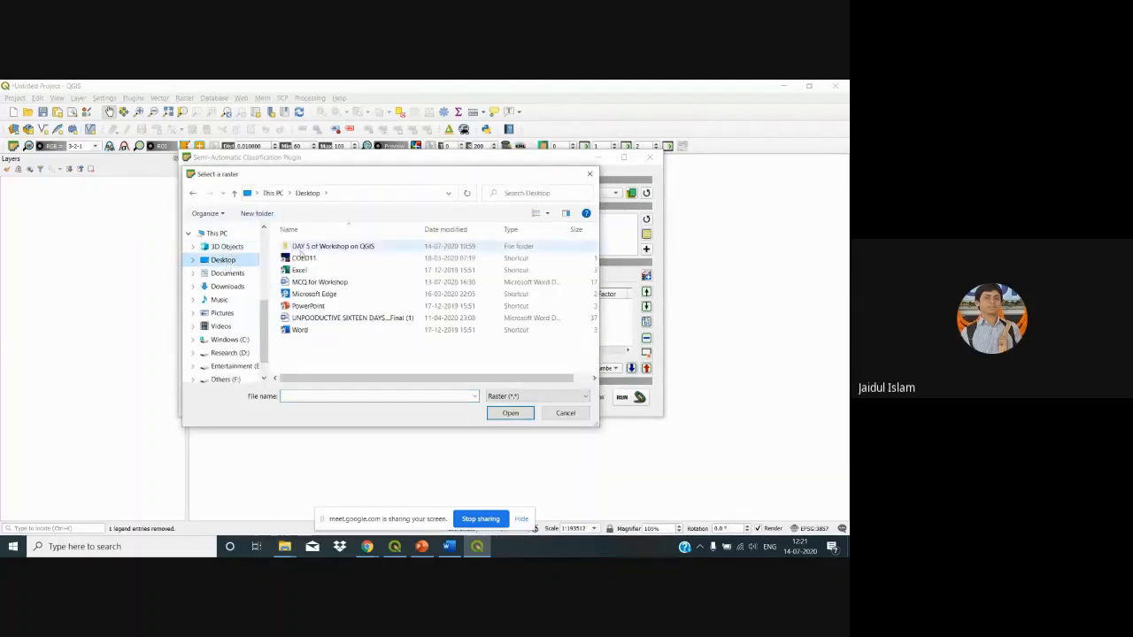
double_click(306, 251)
double_click(305, 251)
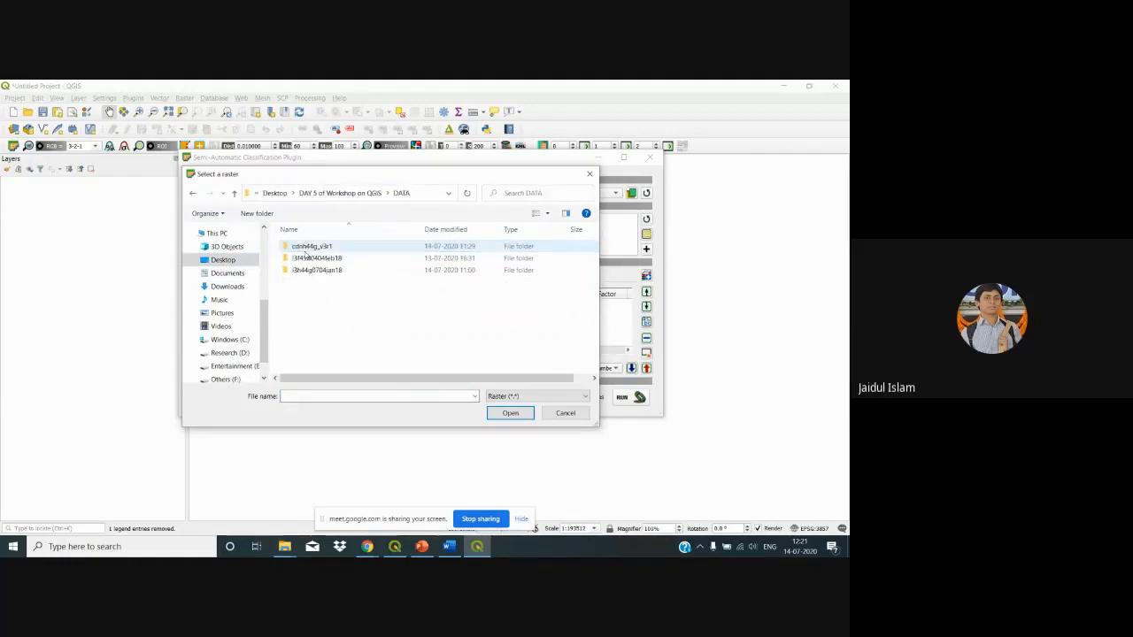
double_click(318, 259)
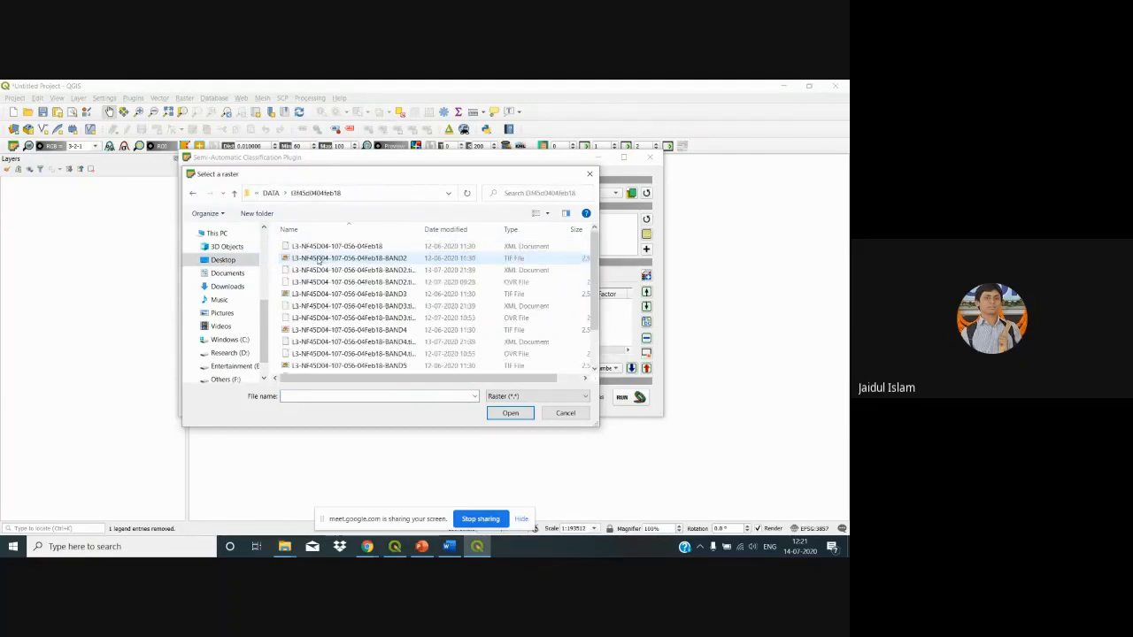
left_click(318, 258)
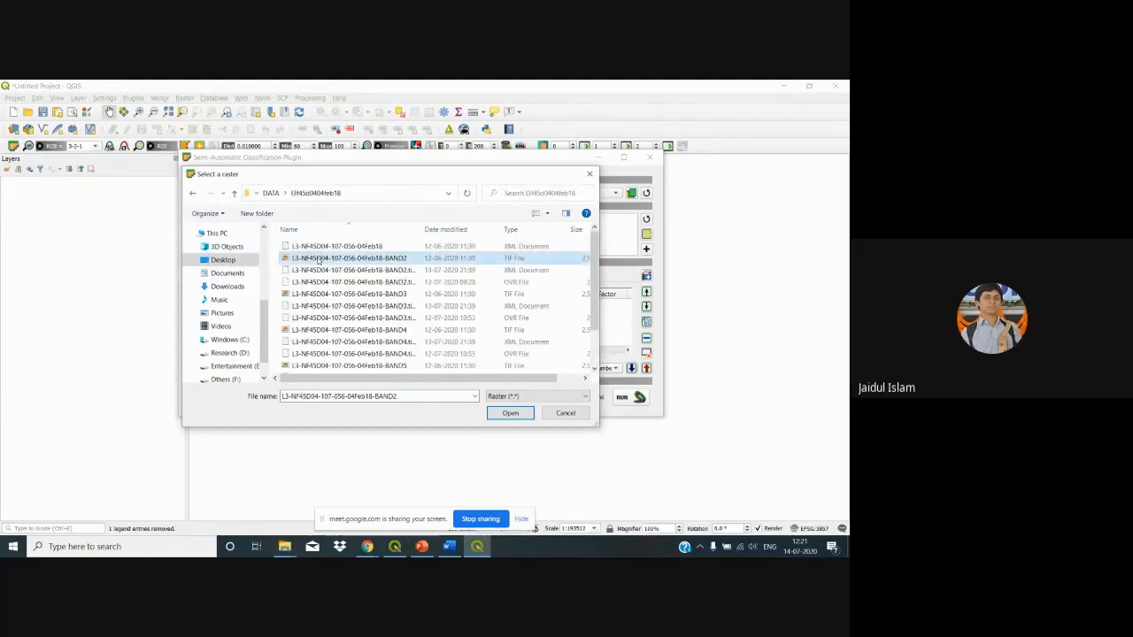
left_click(309, 305, "ctrl")
left_click(311, 293, "ctrl")
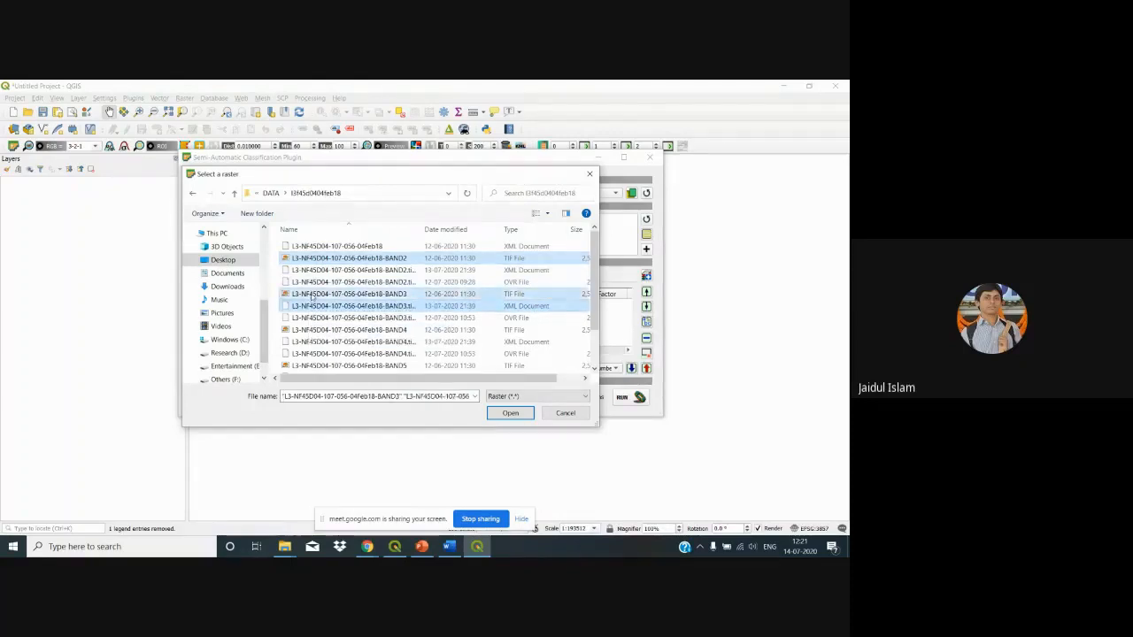
left_click(309, 306, "ctrl")
left_click(341, 330, "ctrl")
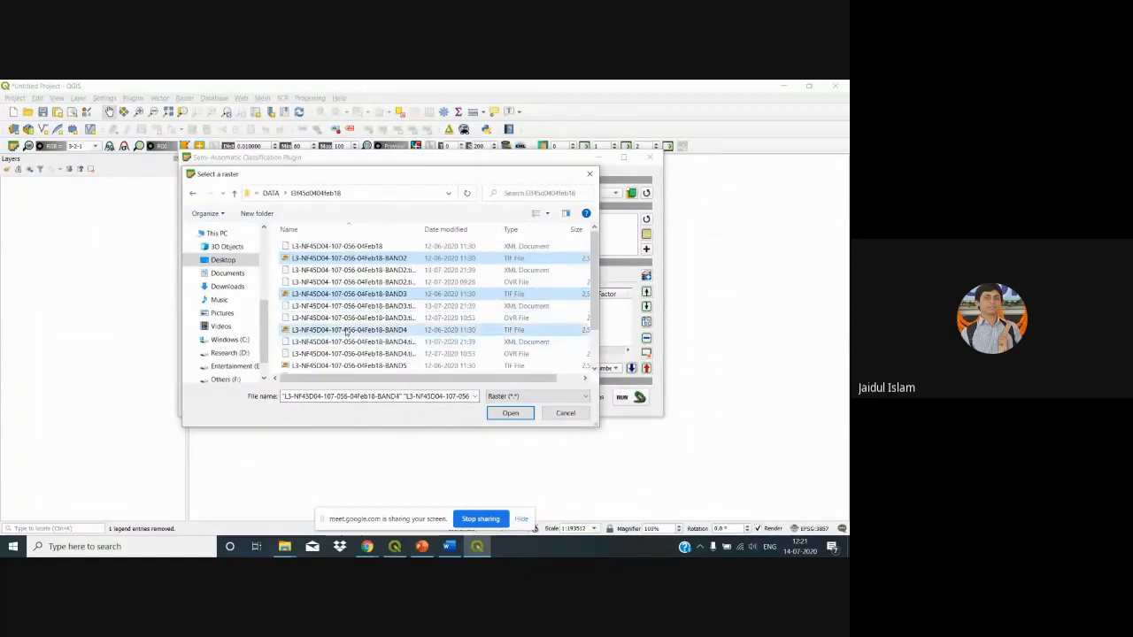
left_click(324, 365, "ctrl")
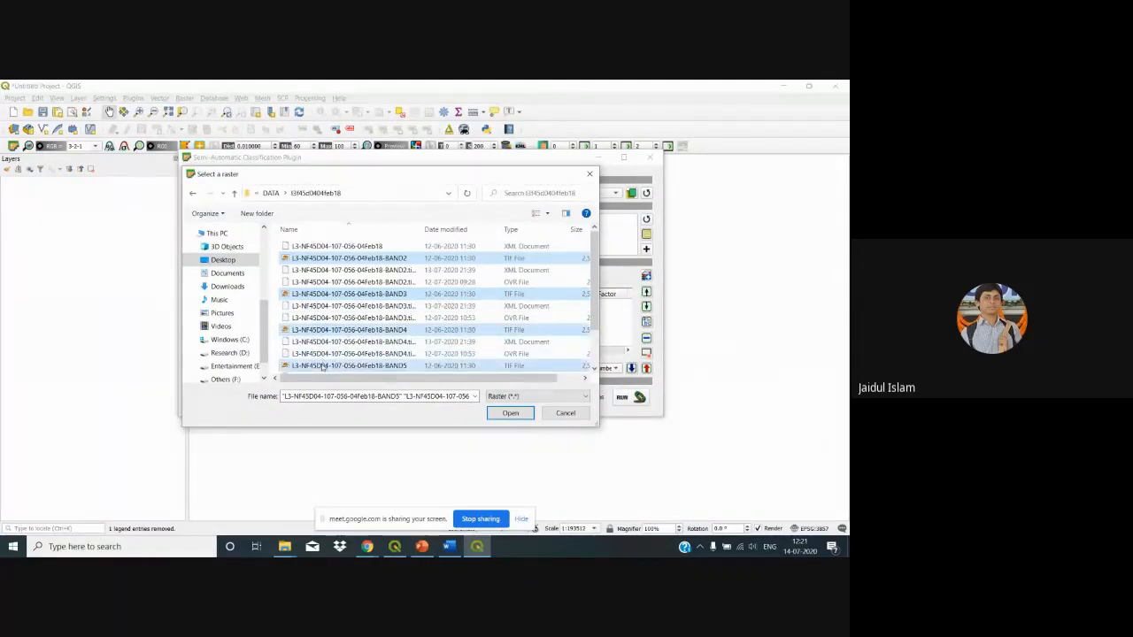
left_click(489, 413)
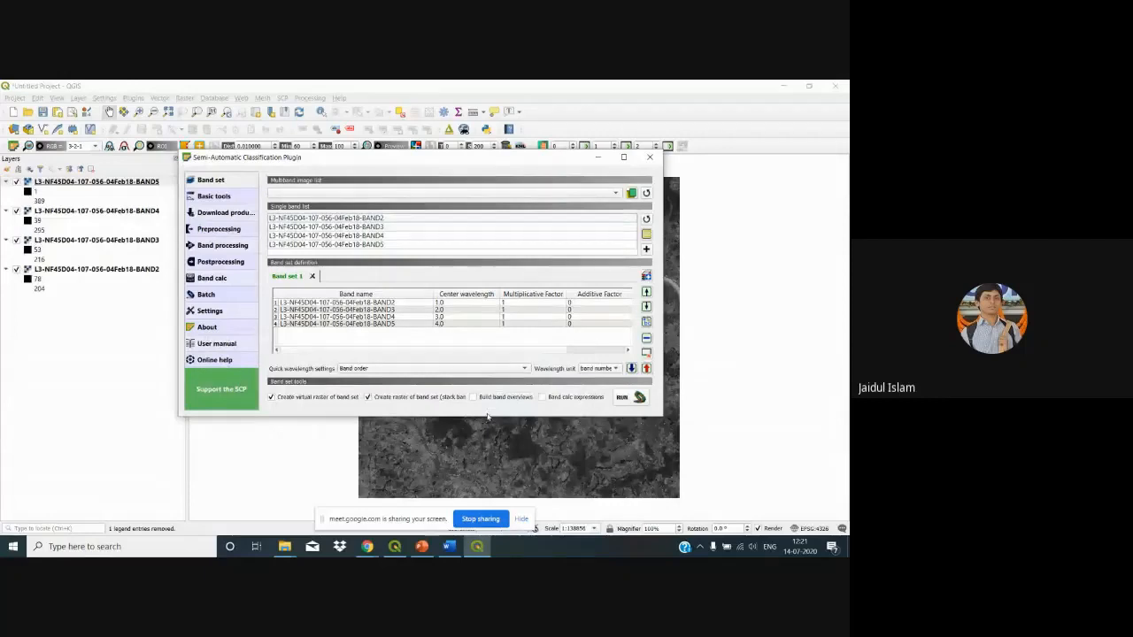
Examine the quick wavelength options, the RGB list, the band set, and the Band combination and PCA tools for band processing
left_click(397, 370)
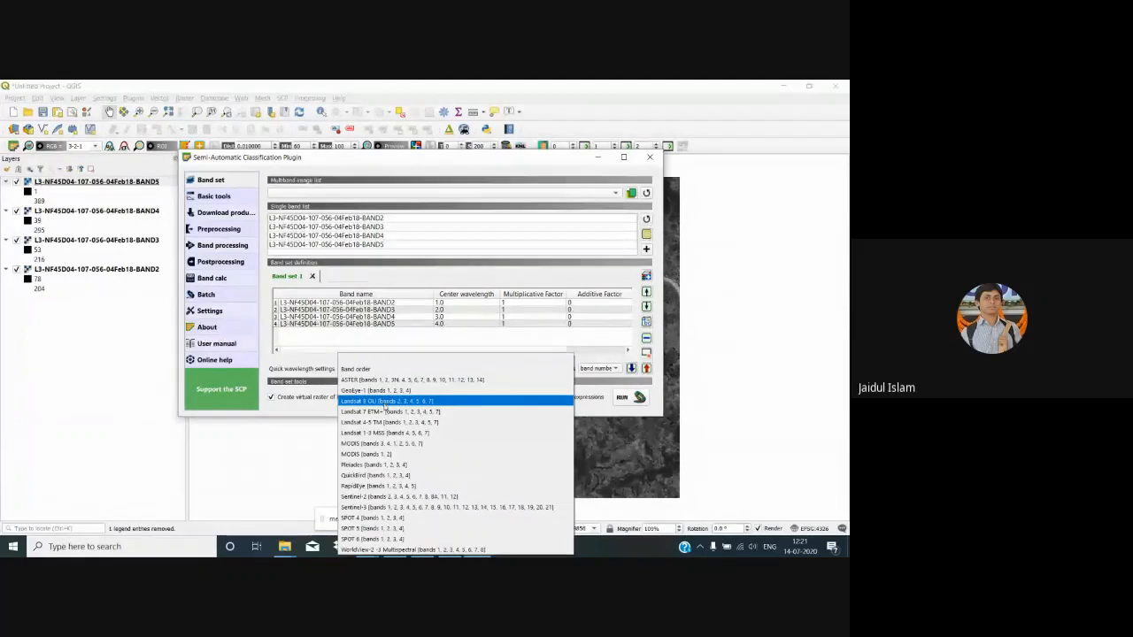
left_click(299, 369)
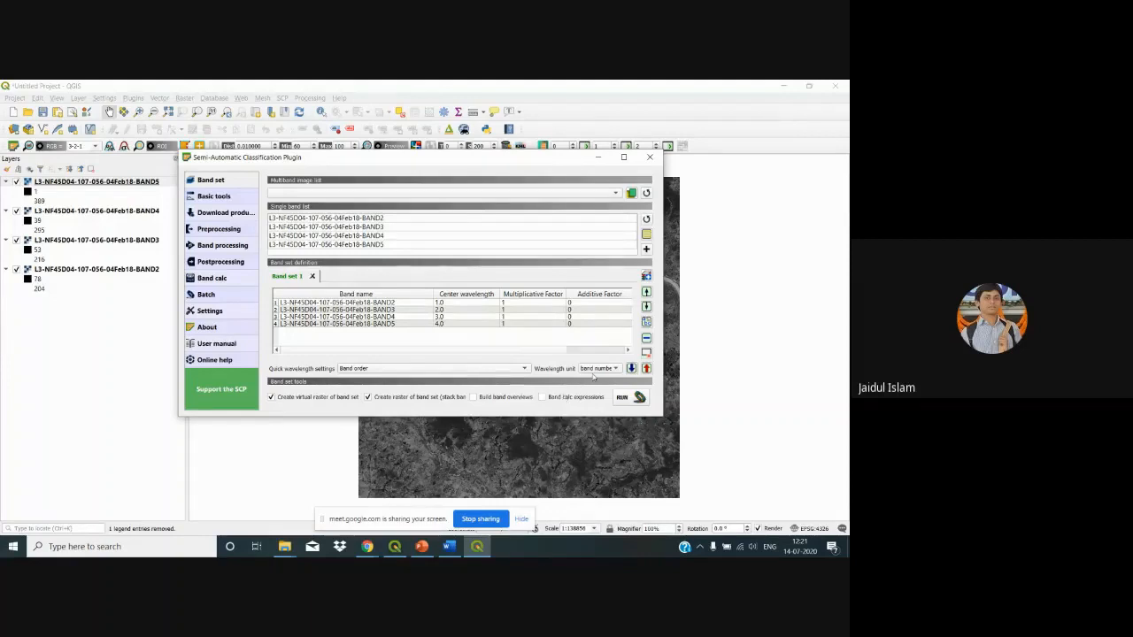
left_click(223, 198)
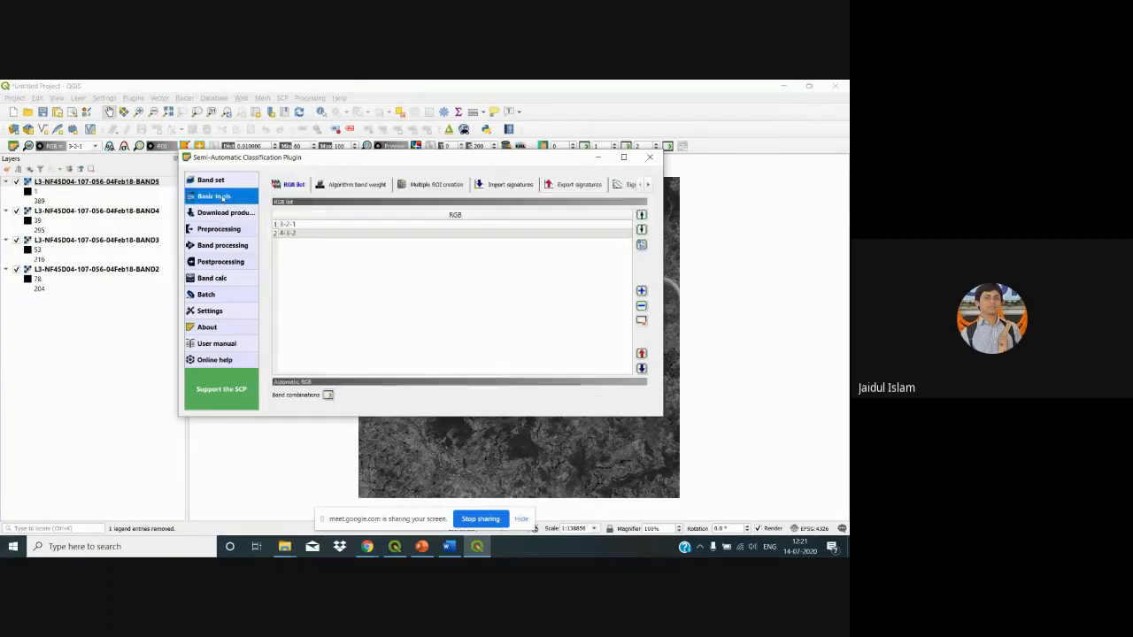
left_click(293, 225)
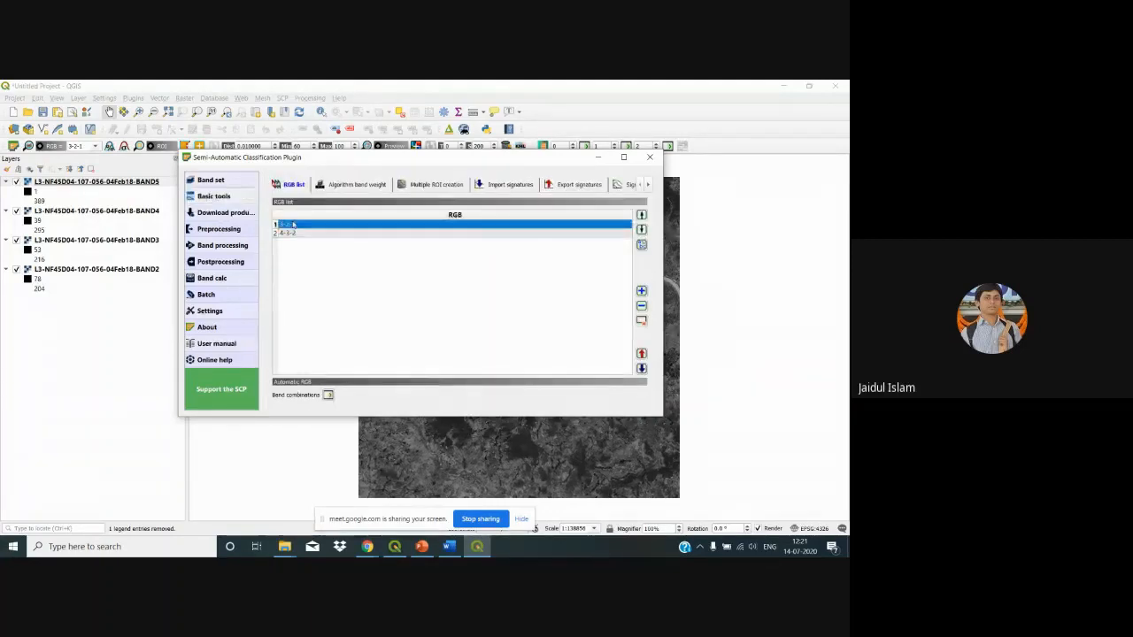
left_click(222, 182)
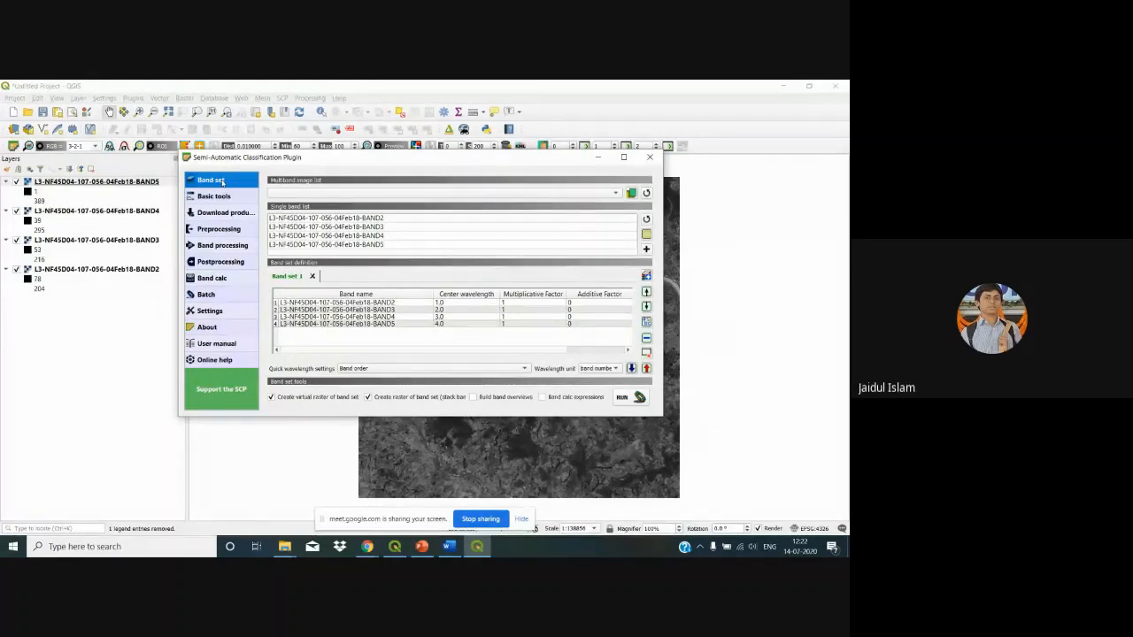
left_click(214, 247)
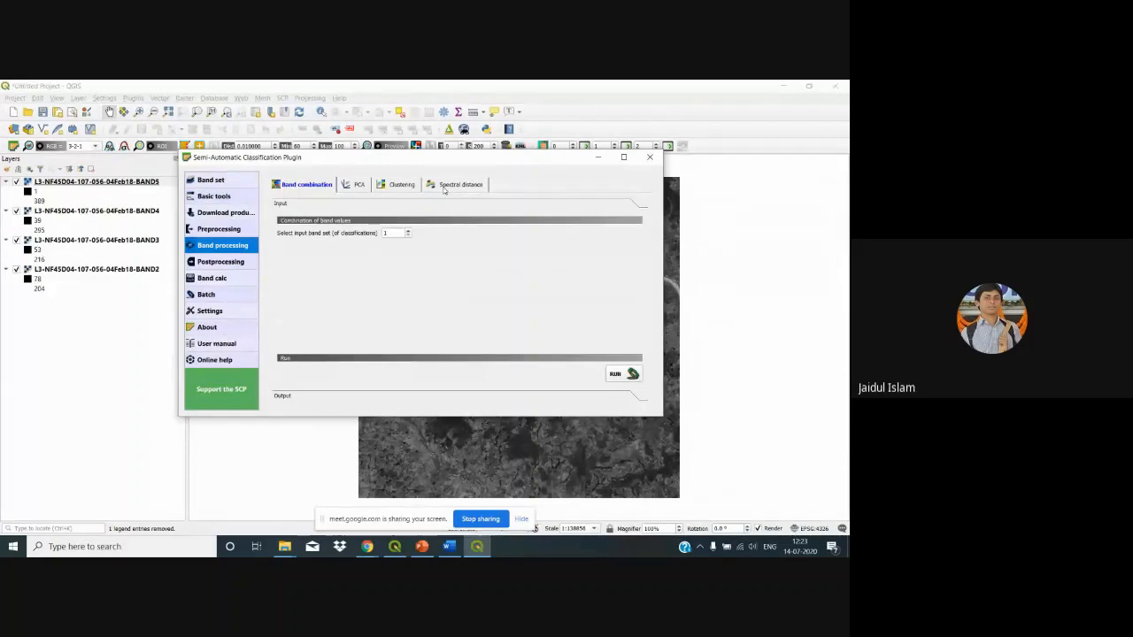
left_click(358, 187)
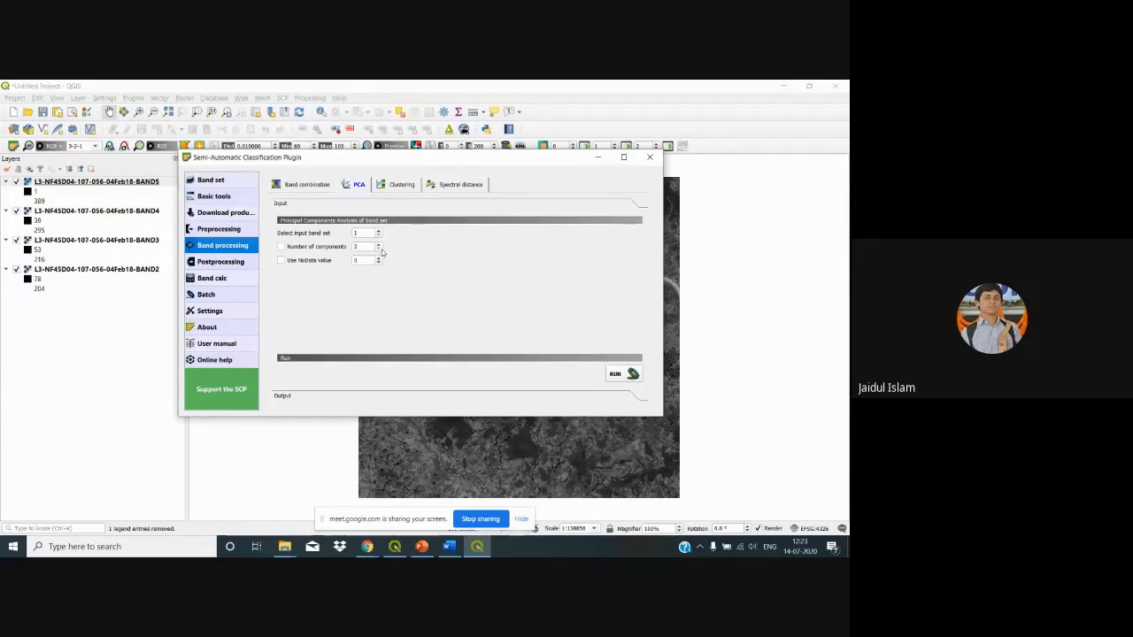
left_click(205, 197)
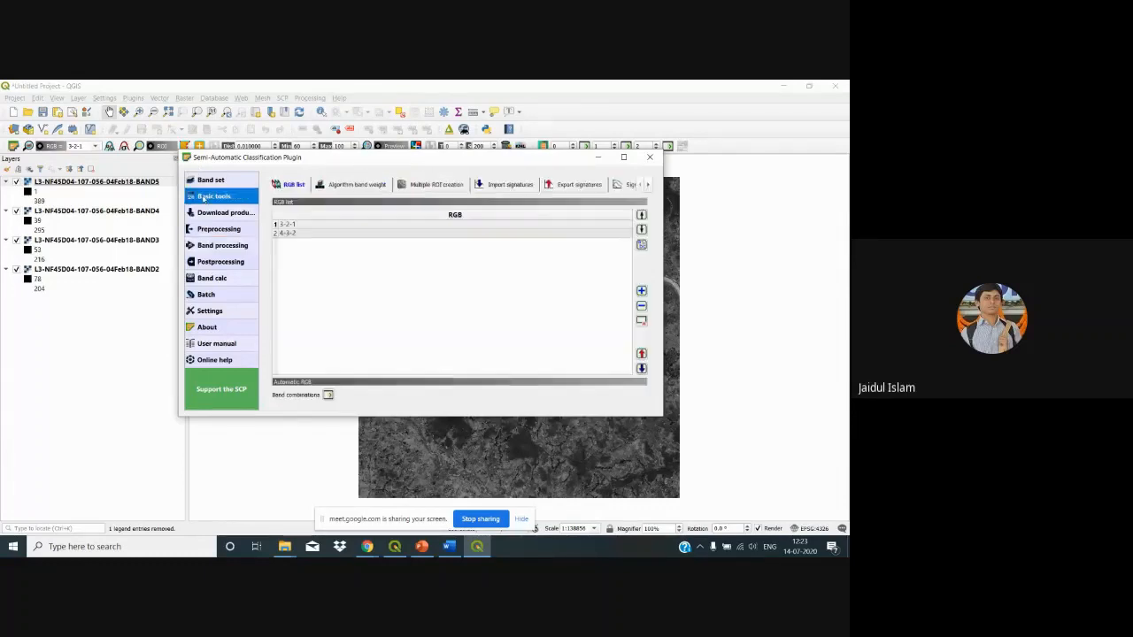
Create a virtual raster and a stacked raster of Band set 1, saving them in the DAY 5 of Workshop on QGIS/Practice folder
left_click(291, 225)
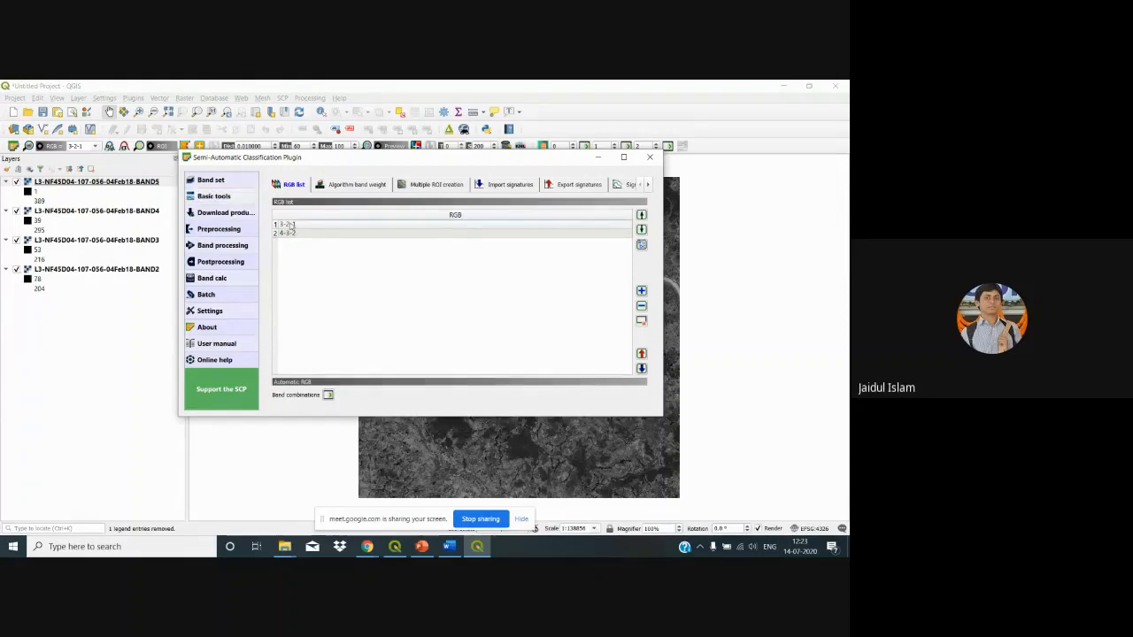
left_click(227, 181)
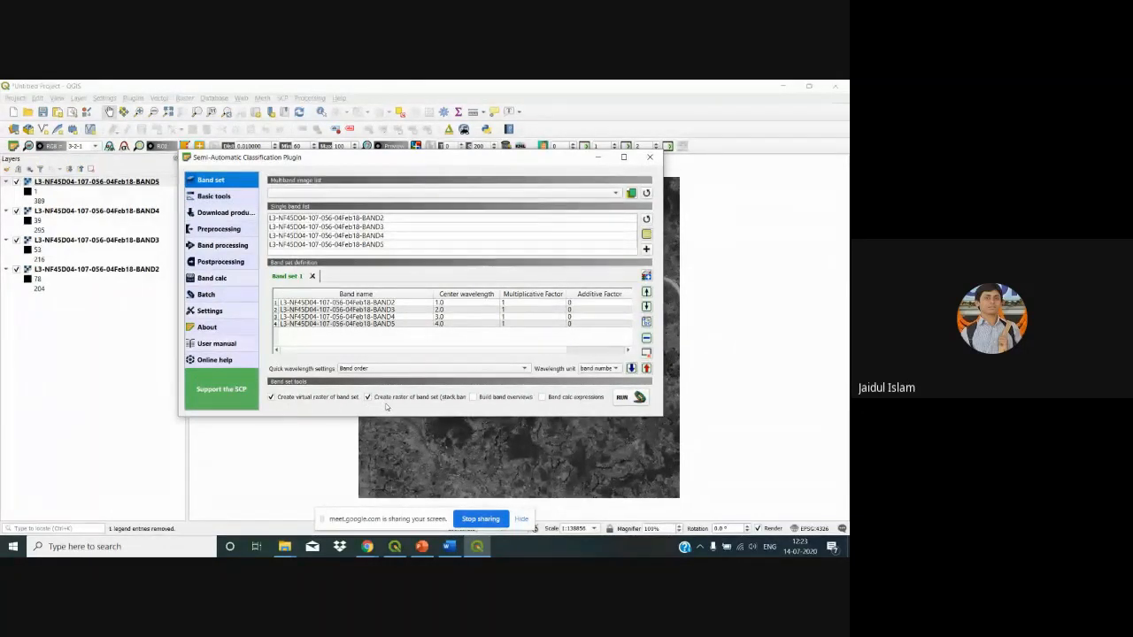
left_click(622, 399)
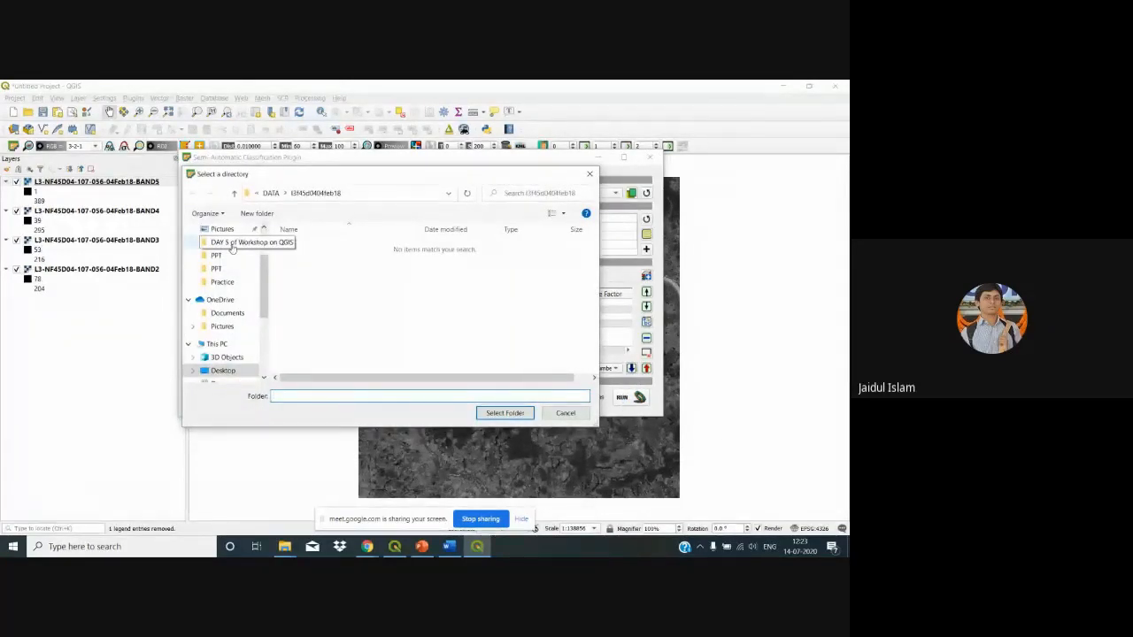
left_click(232, 247)
left_click(337, 282)
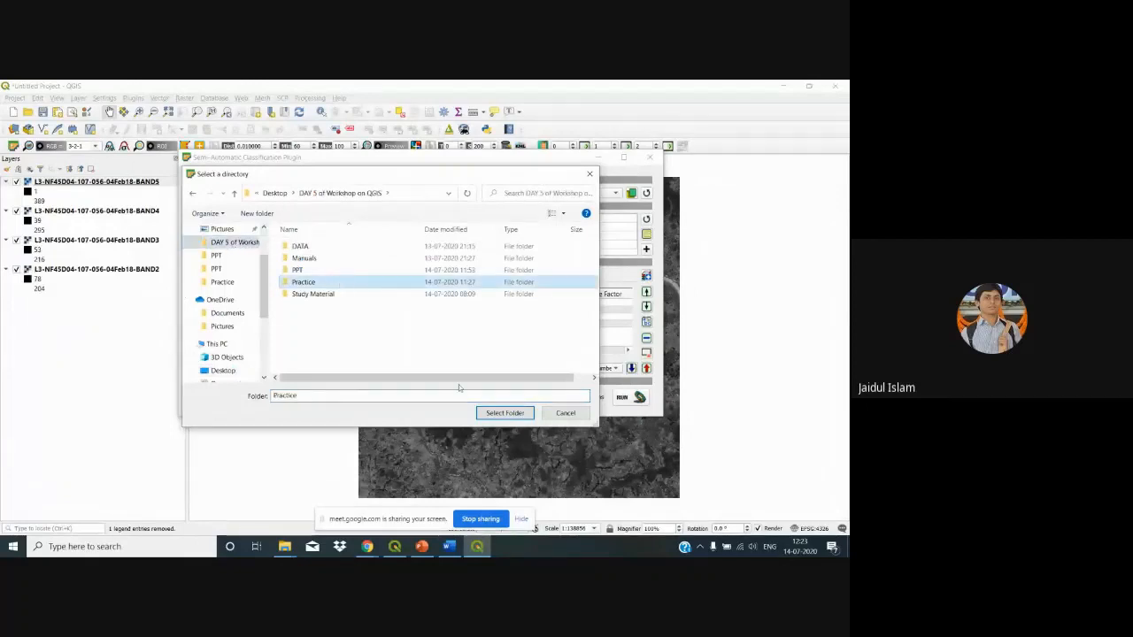
left_click(486, 415)
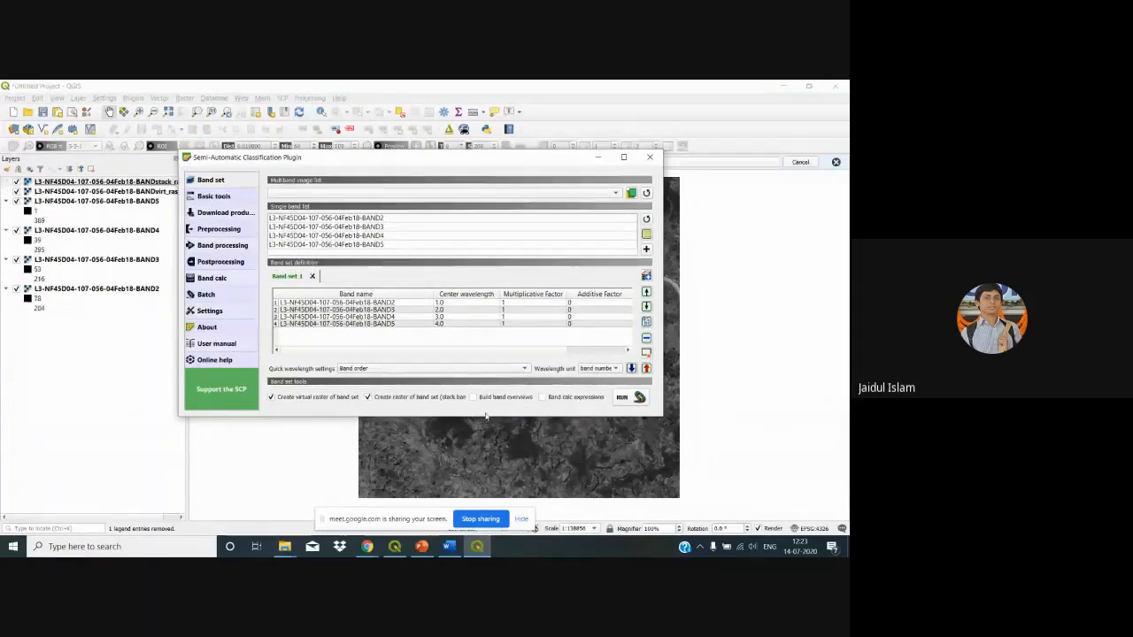
left_click(651, 158)
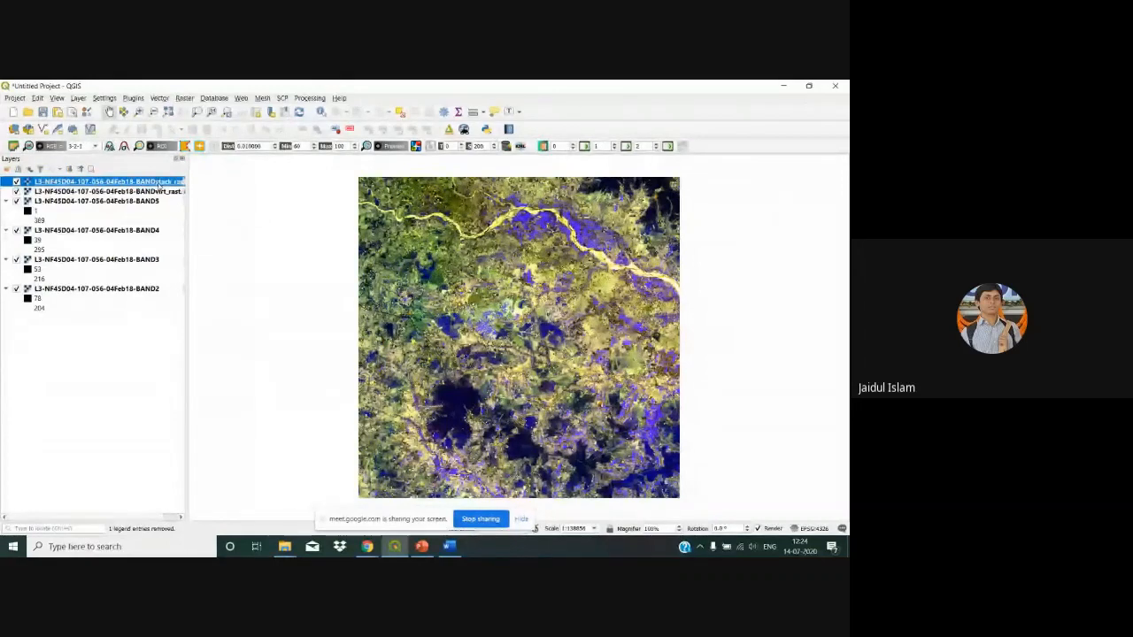
Set the stacked raster layer's symbology to Band 3 for red, Band 2 for green and Band 1 for blue
right_click(157, 182)
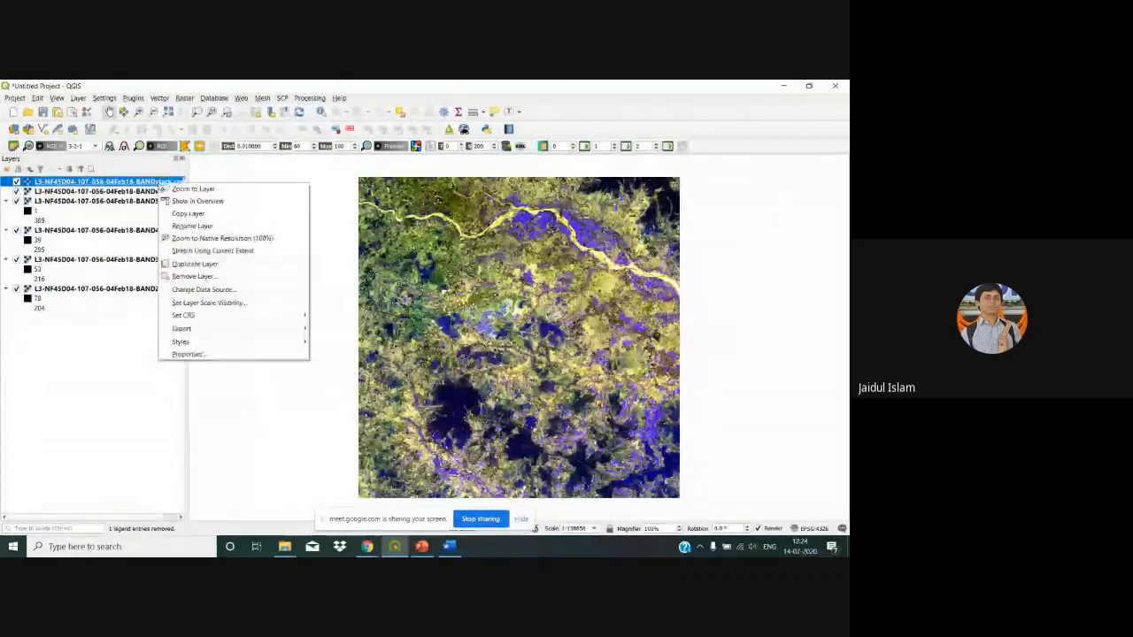
left_click(187, 355)
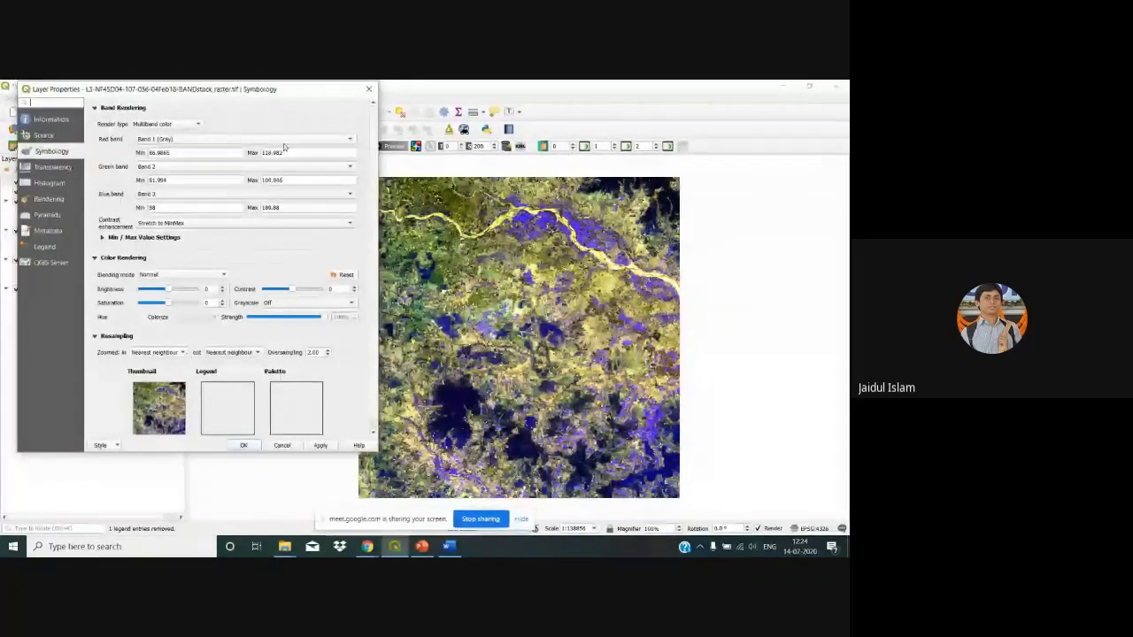
left_click(238, 139)
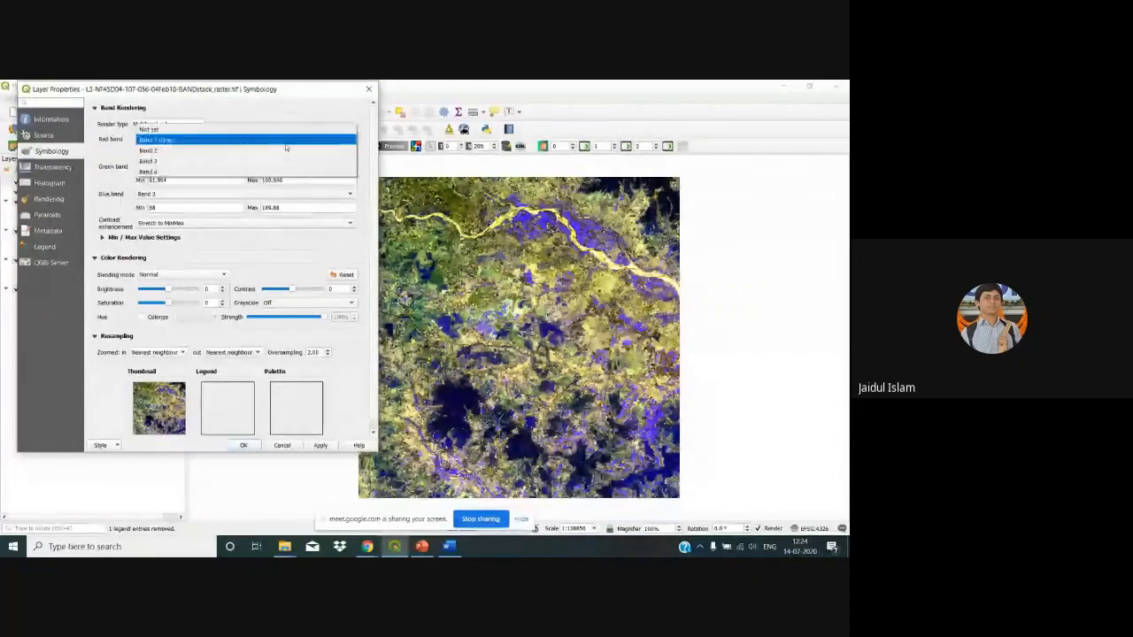
left_click(237, 163)
left_click(235, 167)
left_click(229, 174)
left_click(203, 193)
left_click(200, 176)
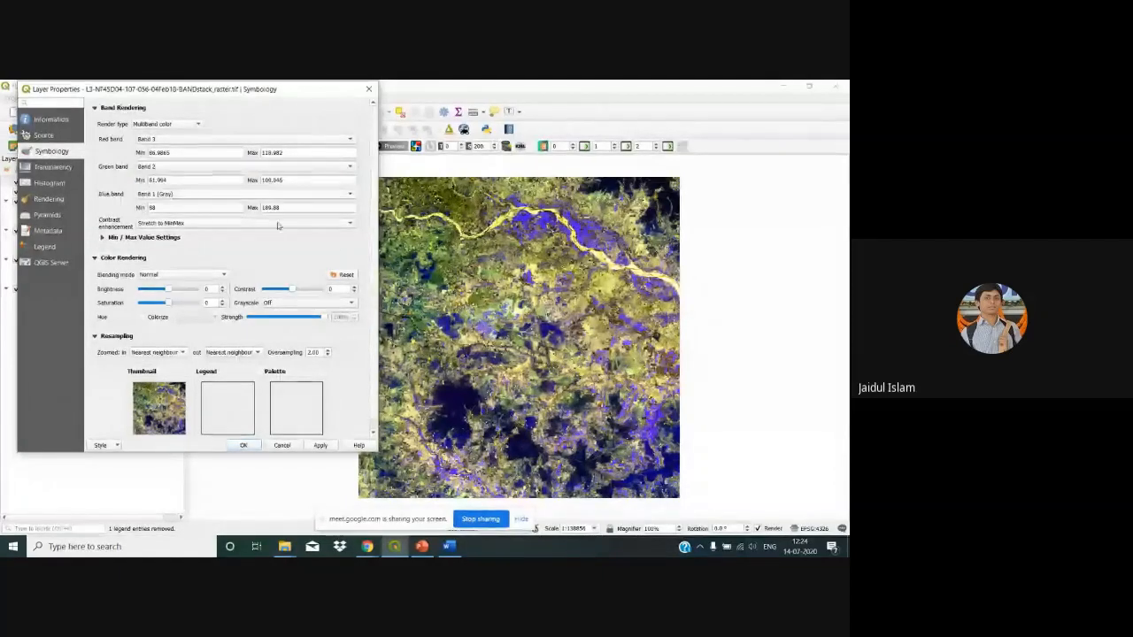
left_click(321, 446)
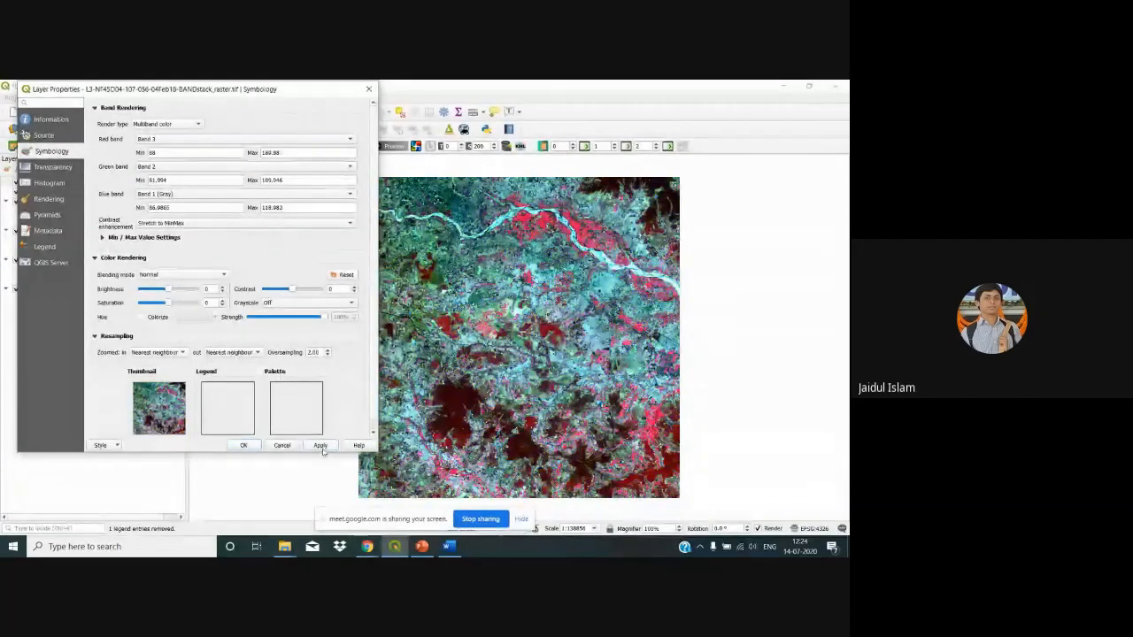
left_click(275, 447)
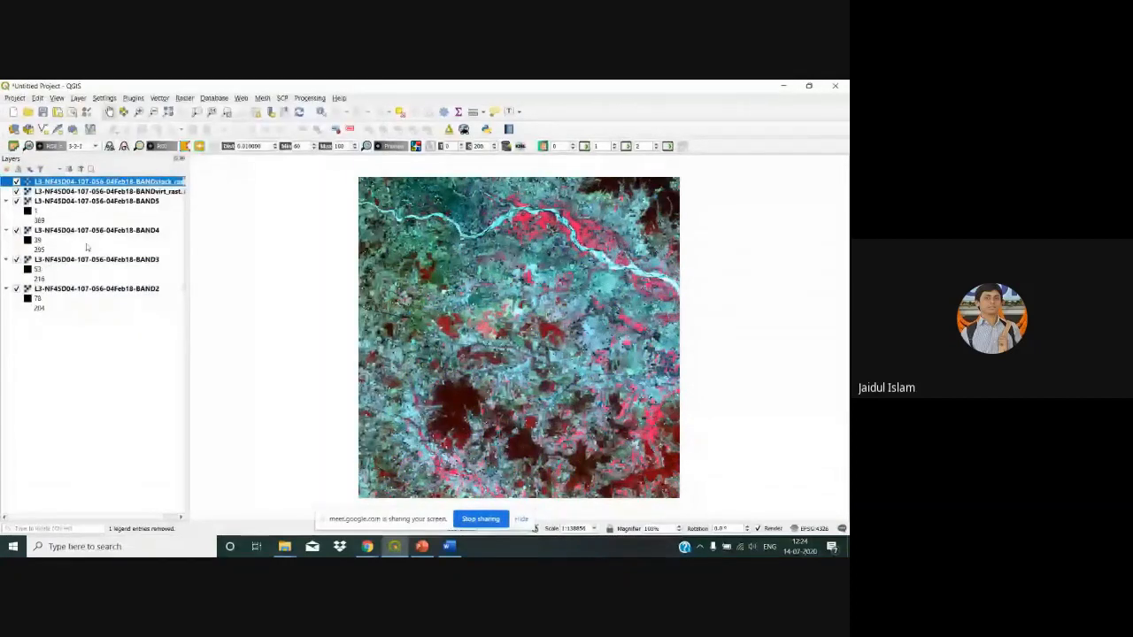
Show the SCP Dock and place it above the Layers panel
left_click(97, 147)
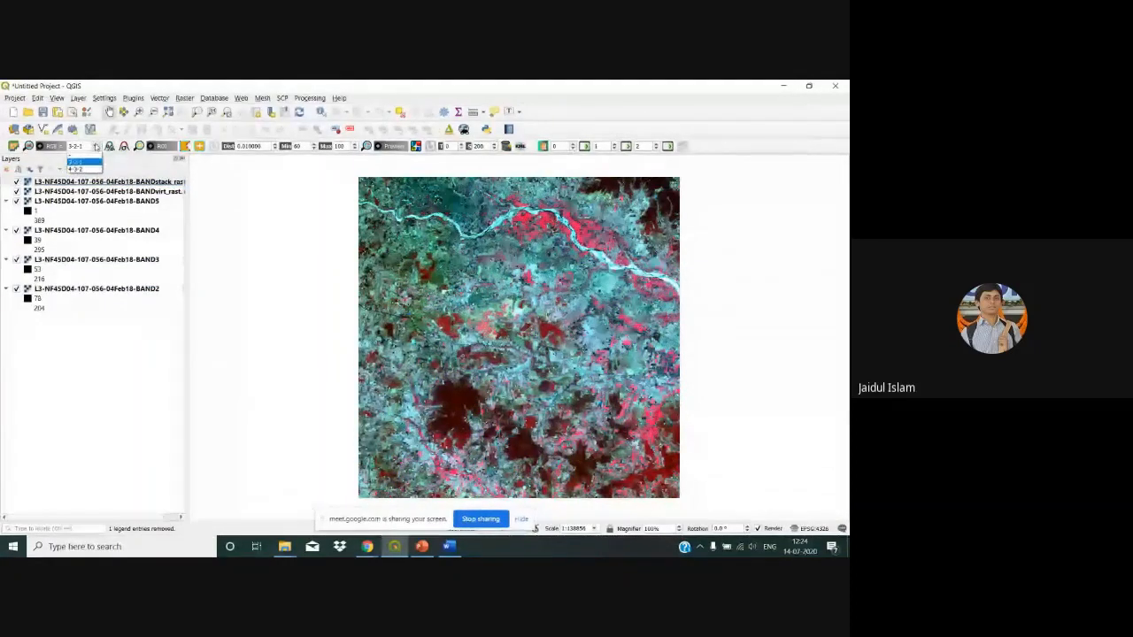
left_click(96, 147)
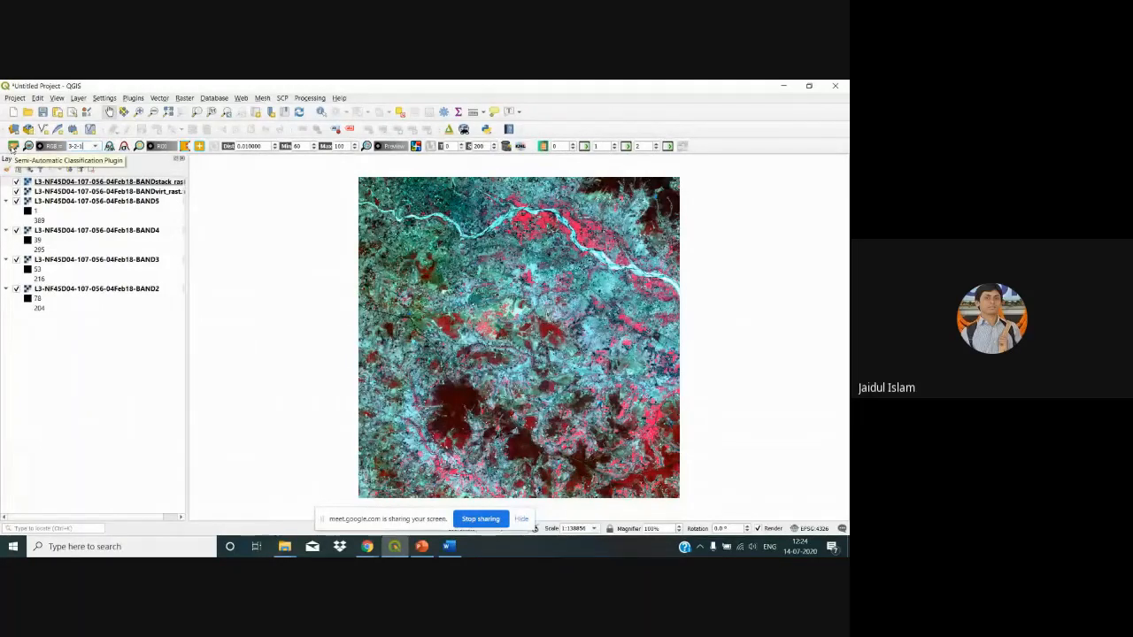
left_click(13, 146)
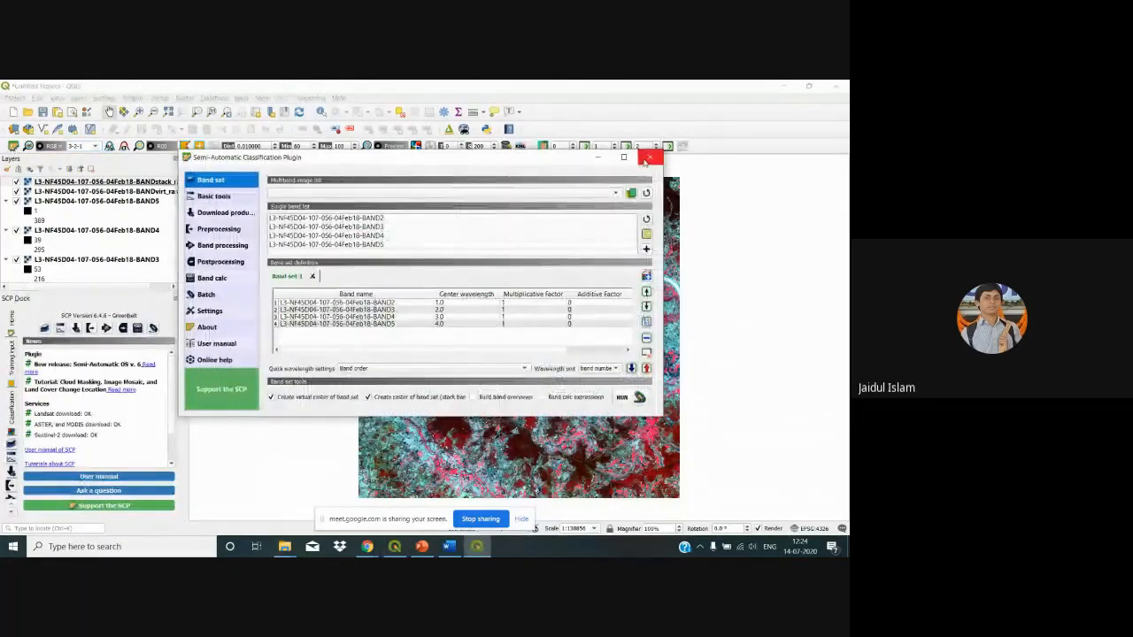
left_click(649, 158)
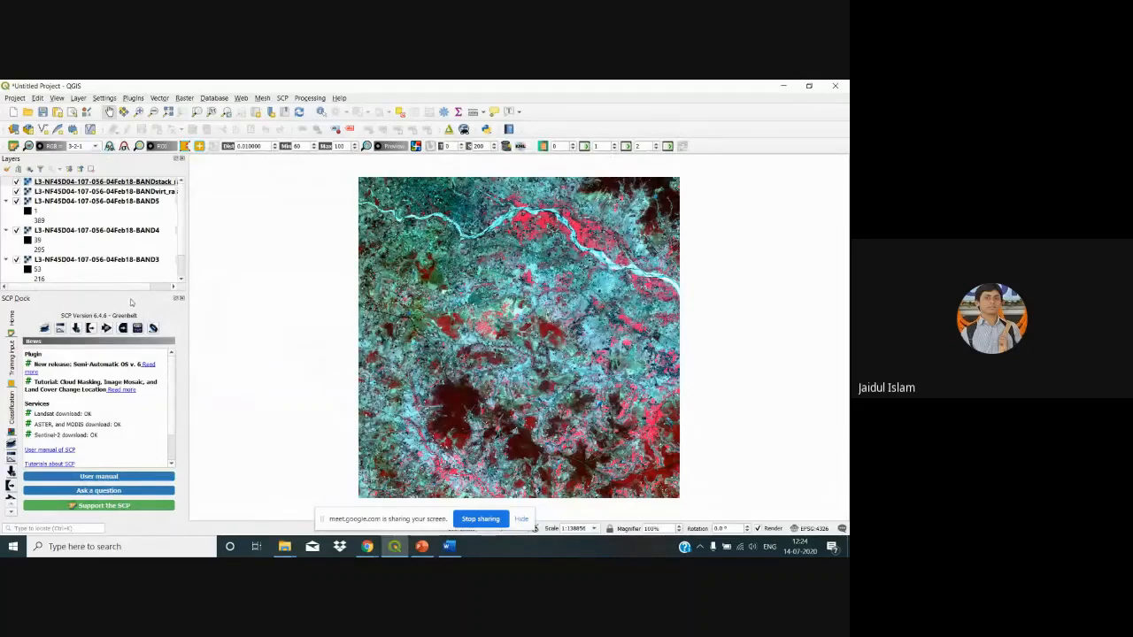
left_click_drag(130, 303, 133, 203)
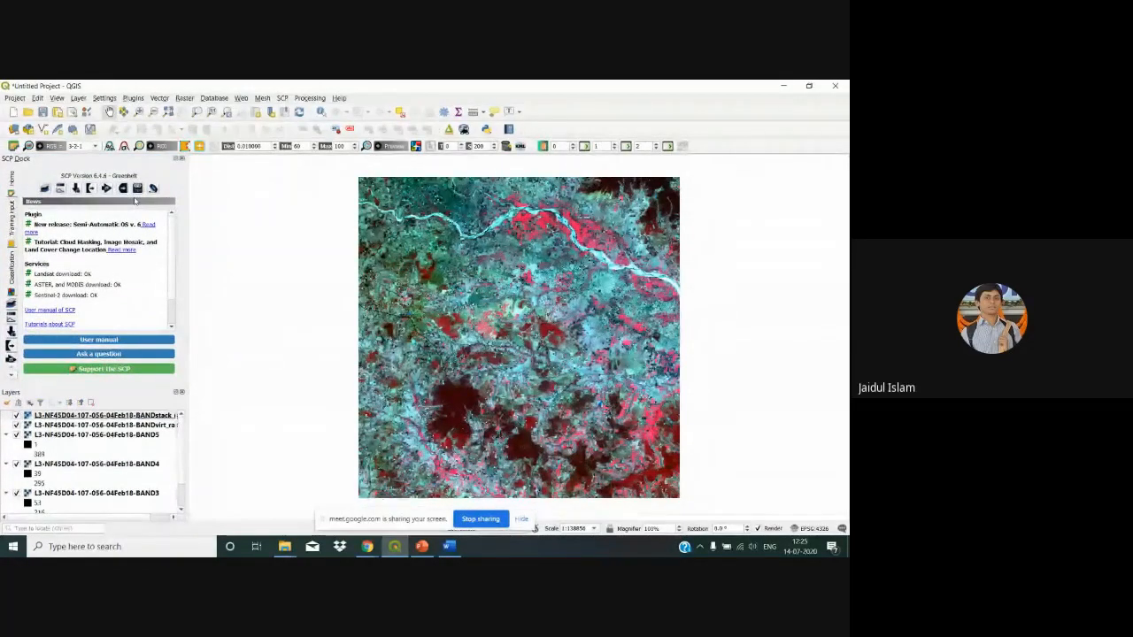
Create a new SCP training input file named traininginput in the DAY 5 of Workshop on QGIS/Practice folder
left_click(12, 225)
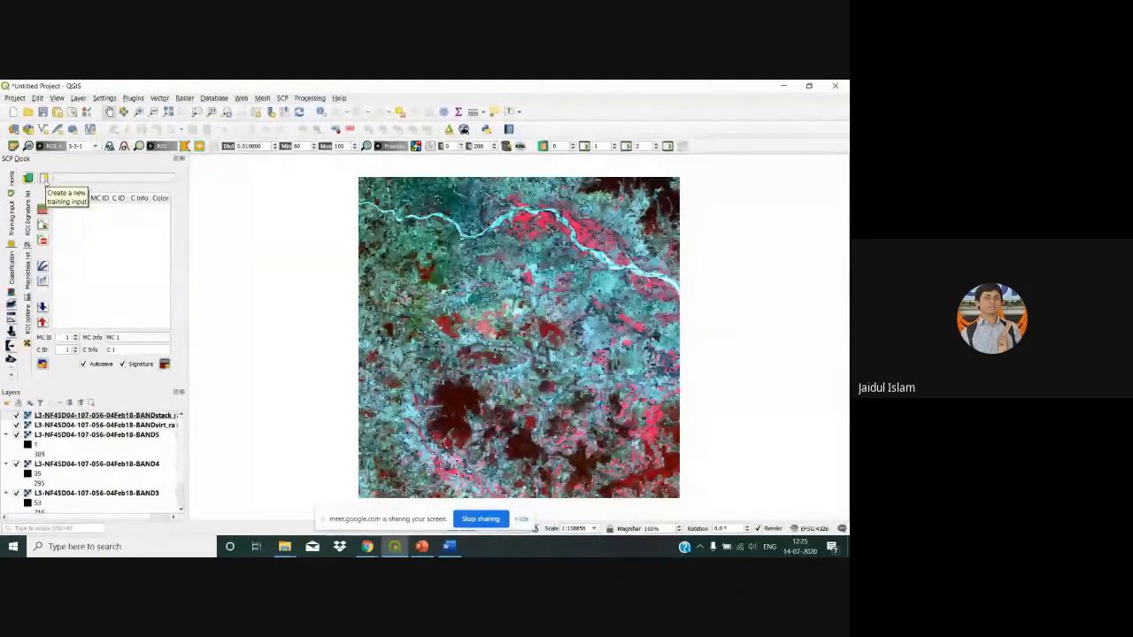
left_click(44, 180)
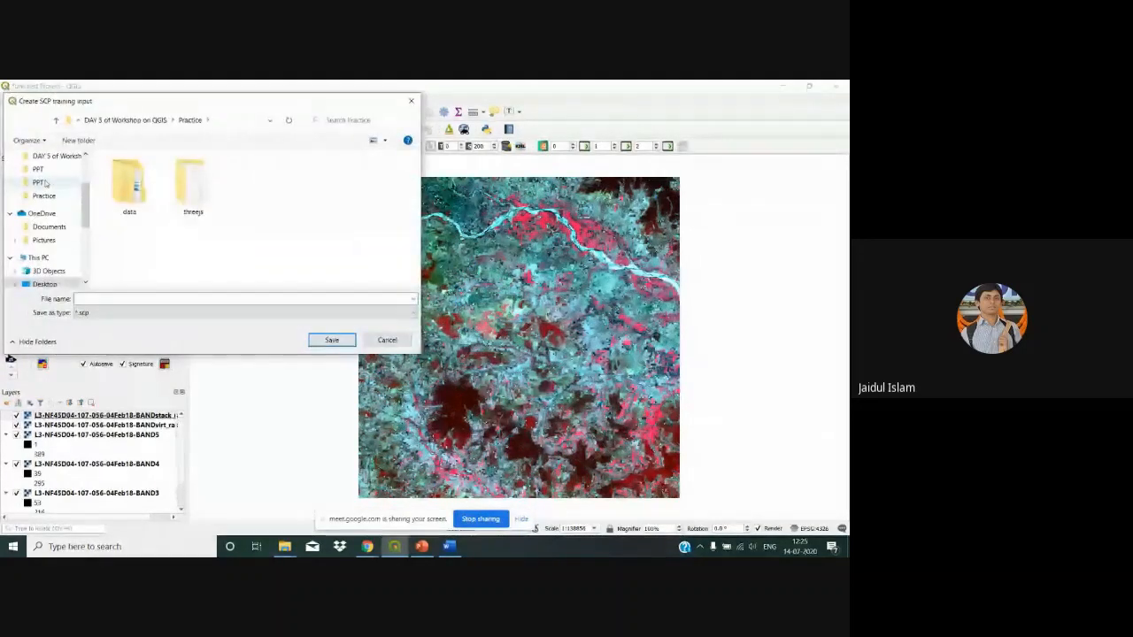
left_click(55, 156)
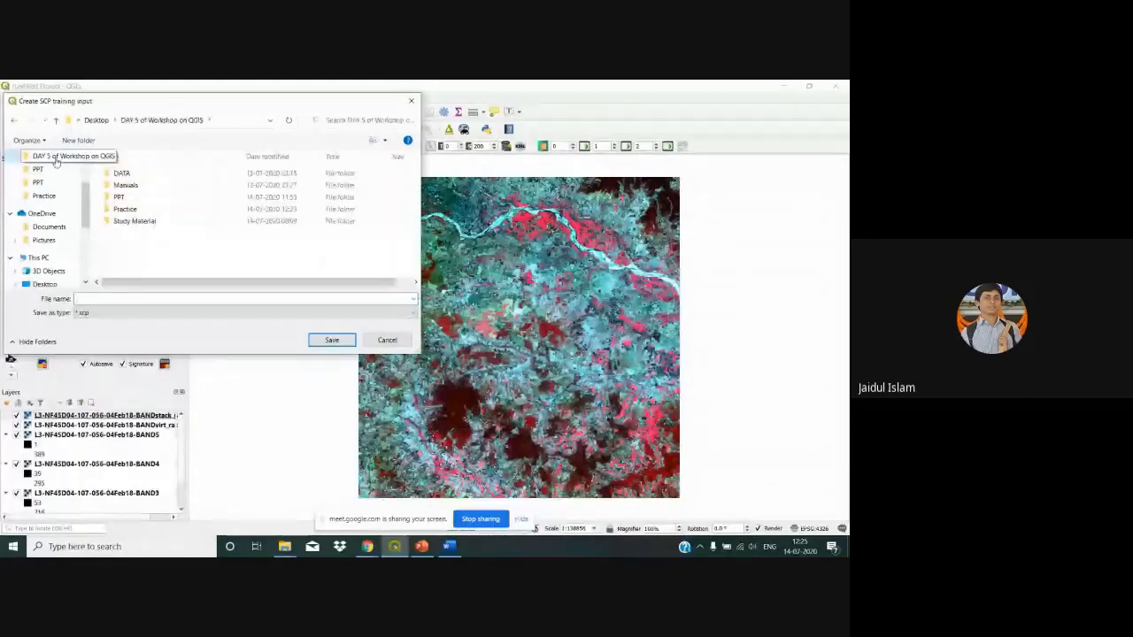
double_click(165, 209)
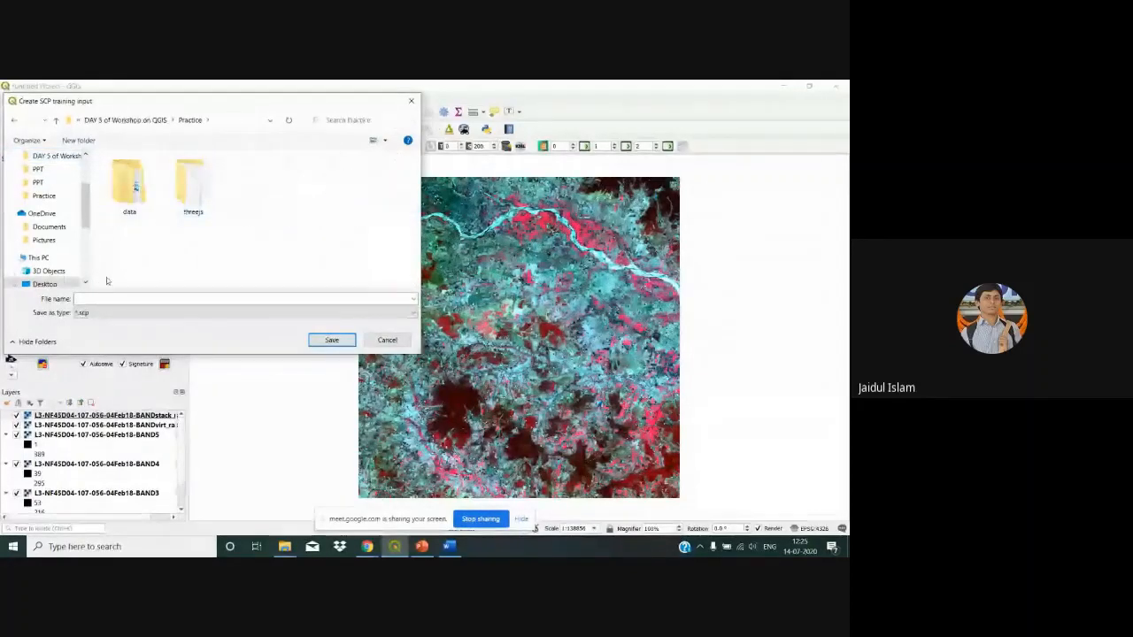
left_click(91, 299)
type("trai")
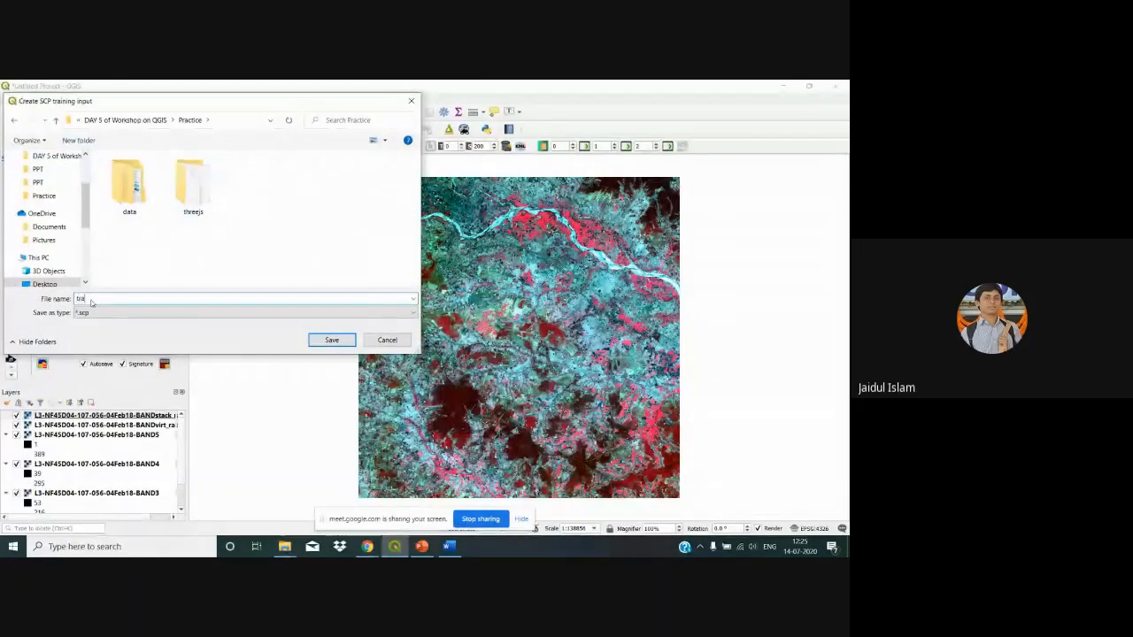
type("ning_i")
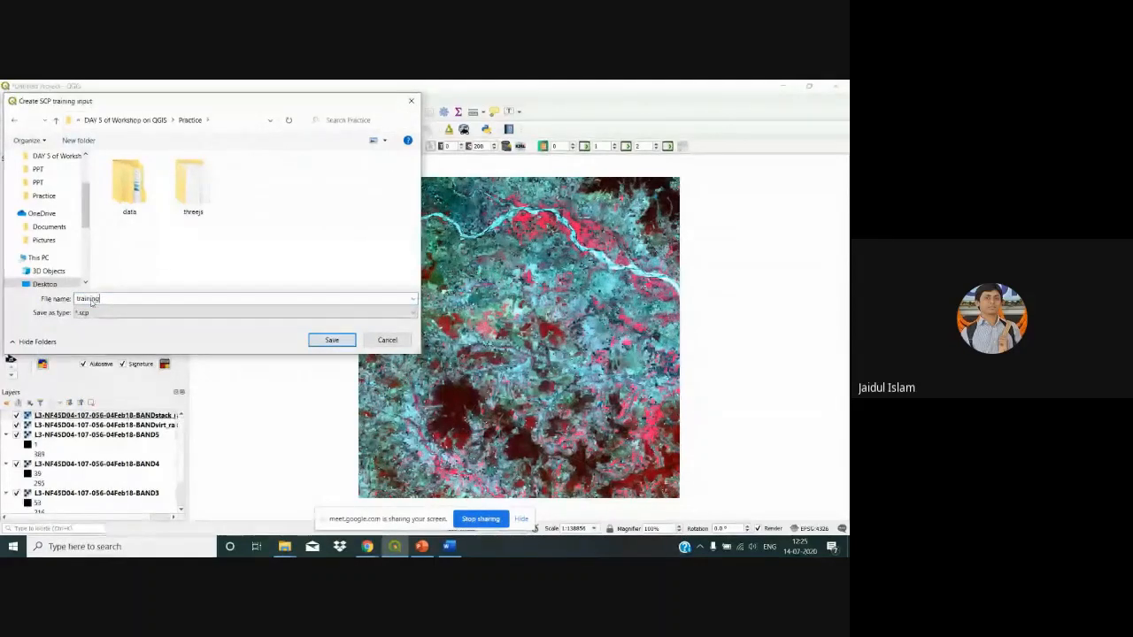
type("nput")
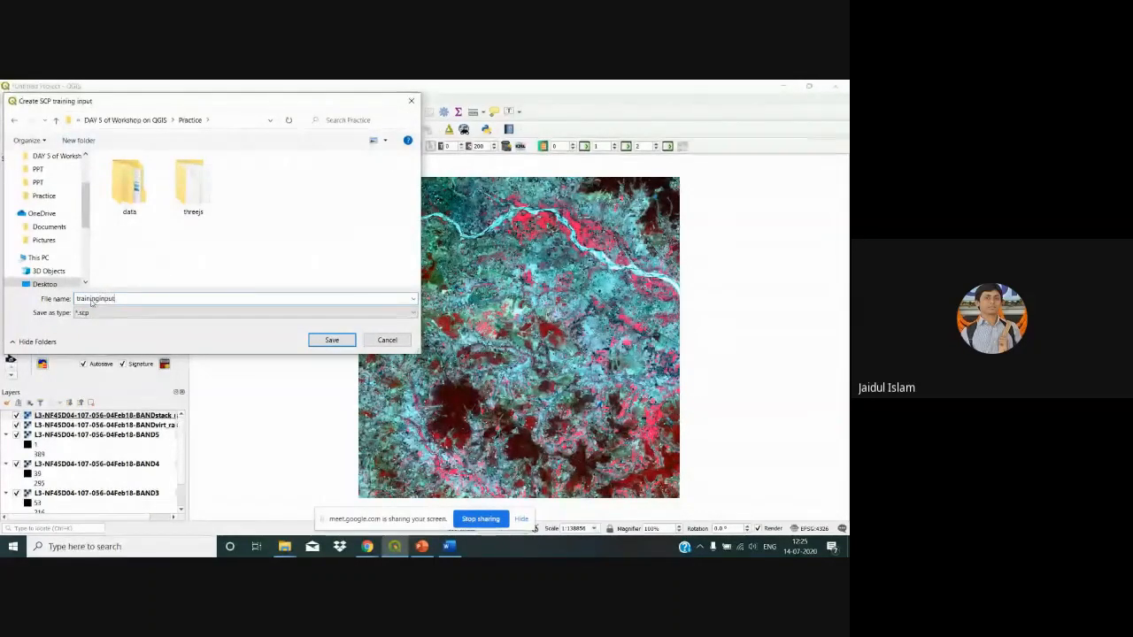
left_click(332, 342)
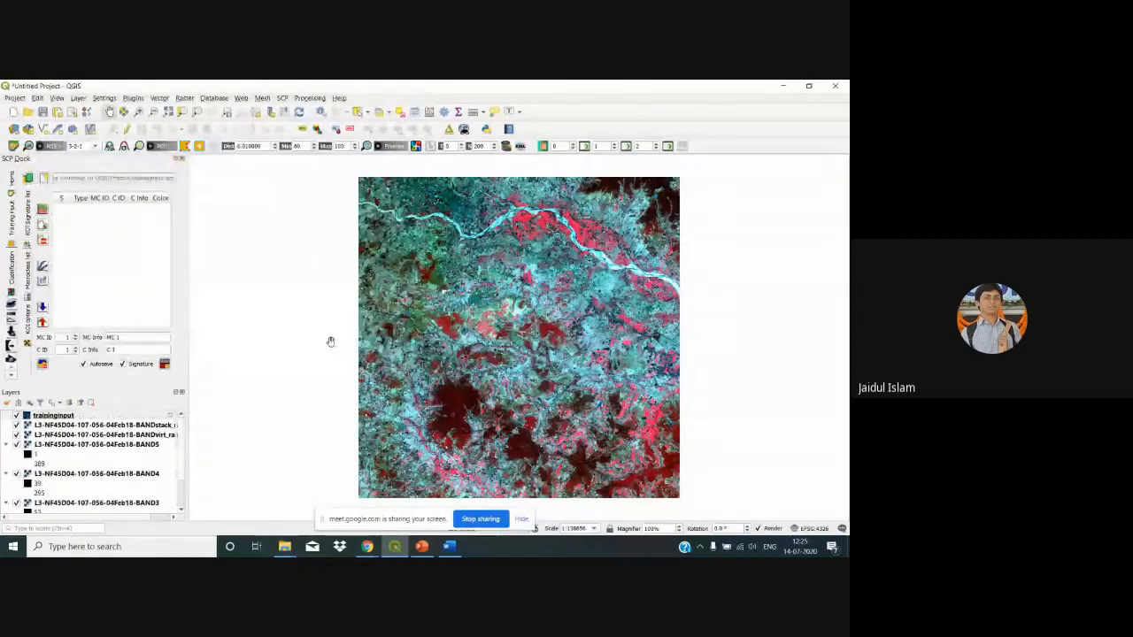
Set both the macroclass info and the class info of the training input to forest, keeping both IDs at 1
left_click(127, 338)
key("BackSpace")
key("BackSpace")
key("BackSpace")
key("BackSpace")
type("forest")
left_click(145, 351)
key("BackSpace")
key("BackSpace")
key("BackSpace")
type("forest")
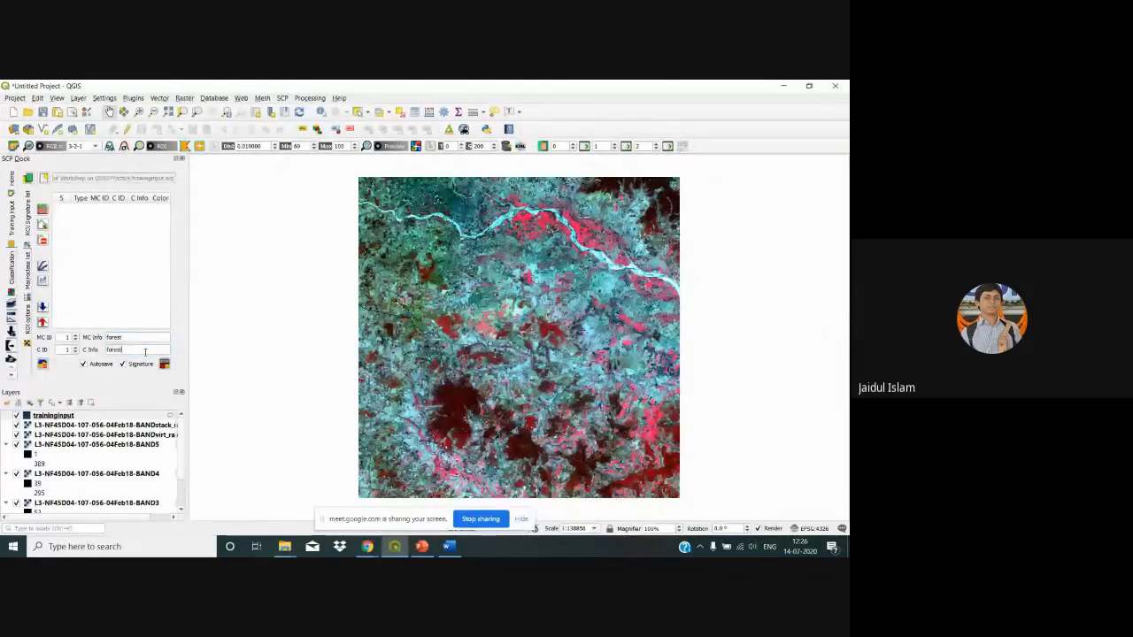
Switch to the Word document and delete all of its existing notes
left_click(449, 546)
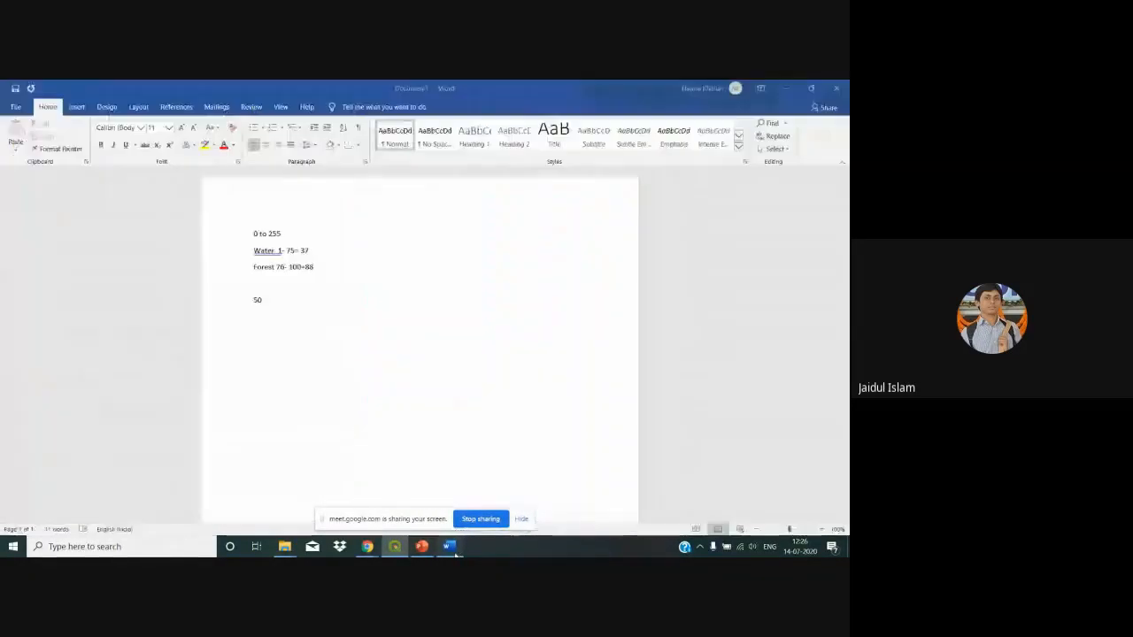
left_click_drag(292, 316, 235, 234)
key("Delete")
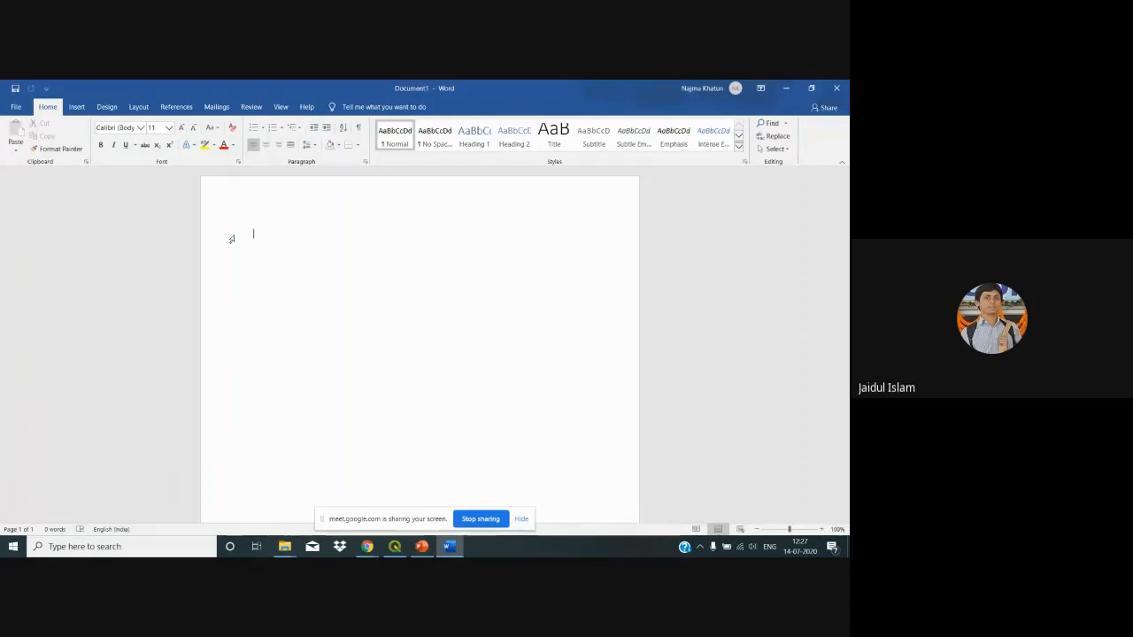
Write three lines of forest value ranges: "Forest 30-80", "Forest 25-90" and "25-90"
type("Forest")
type("3-")
type("0")
type("0")
key("Return")
type("Forest 3")
key("BackSpace")
type("25-90")
key("Return")
type("X5-")
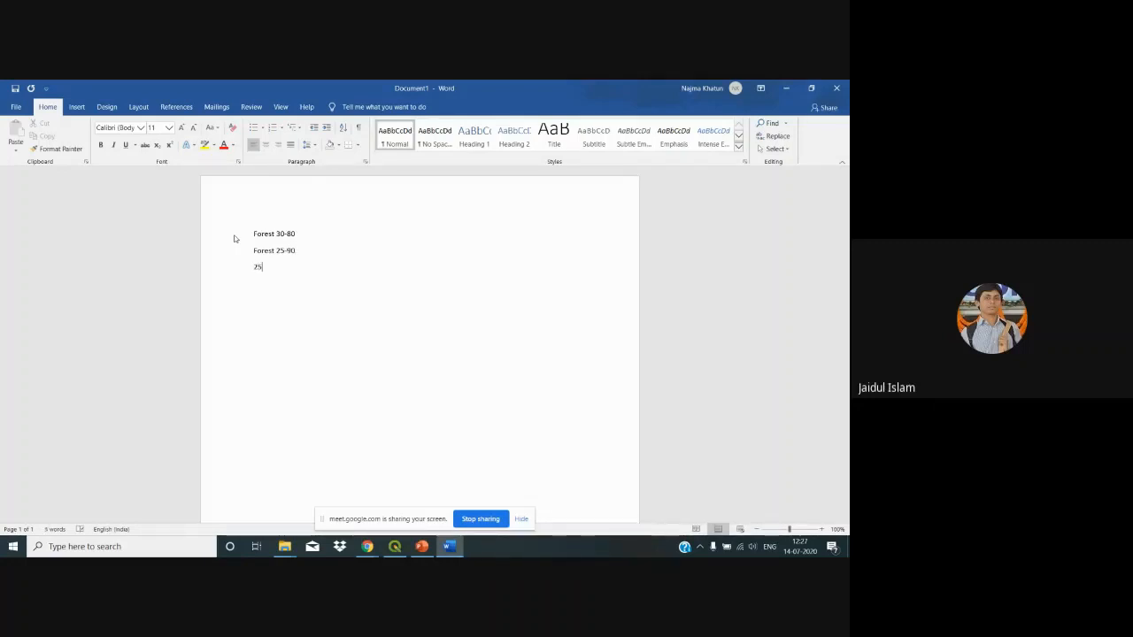
type("90")
Add the water body value ranges below the forest ones: "Water body 85-120", "80-125" and "85-125"
type("water")
type(" body")
key("Return")
type("9")
key("BackSpace")
type("85")
type("-120 ")
type("80")
type("-125")
key("Return")
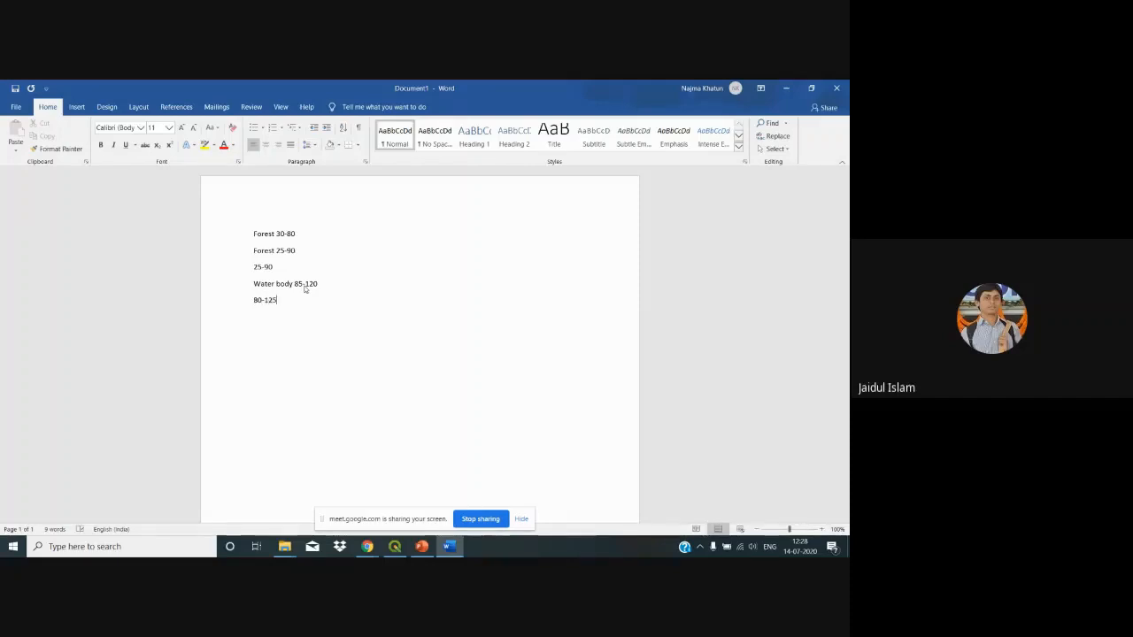
type("85-125")
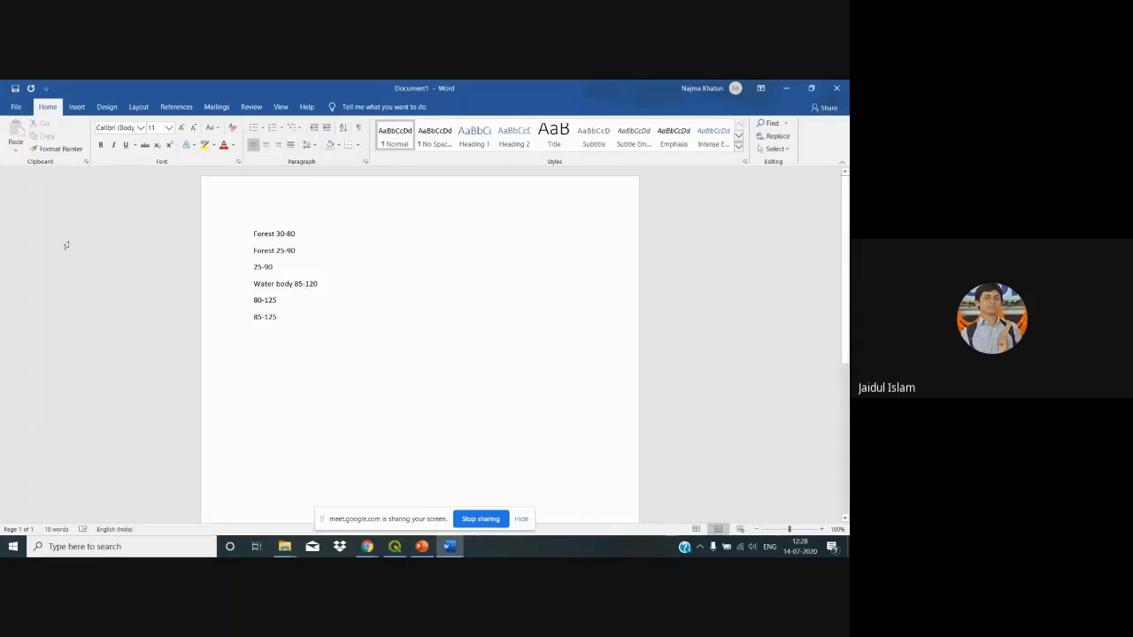
left_click_drag(258, 302, 281, 302)
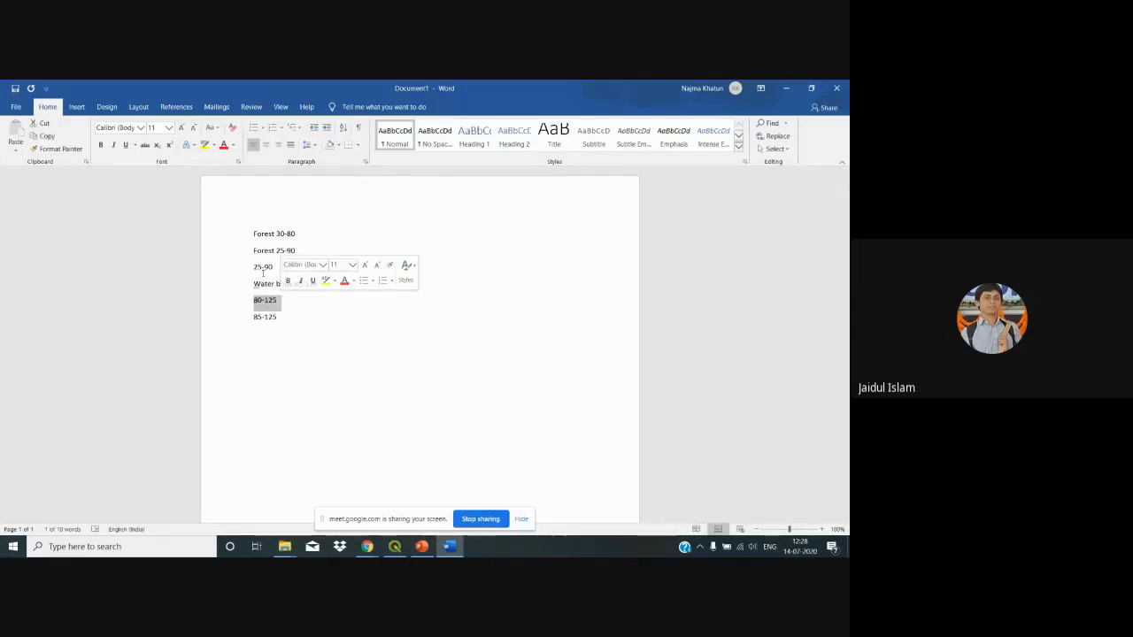
left_click(268, 236)
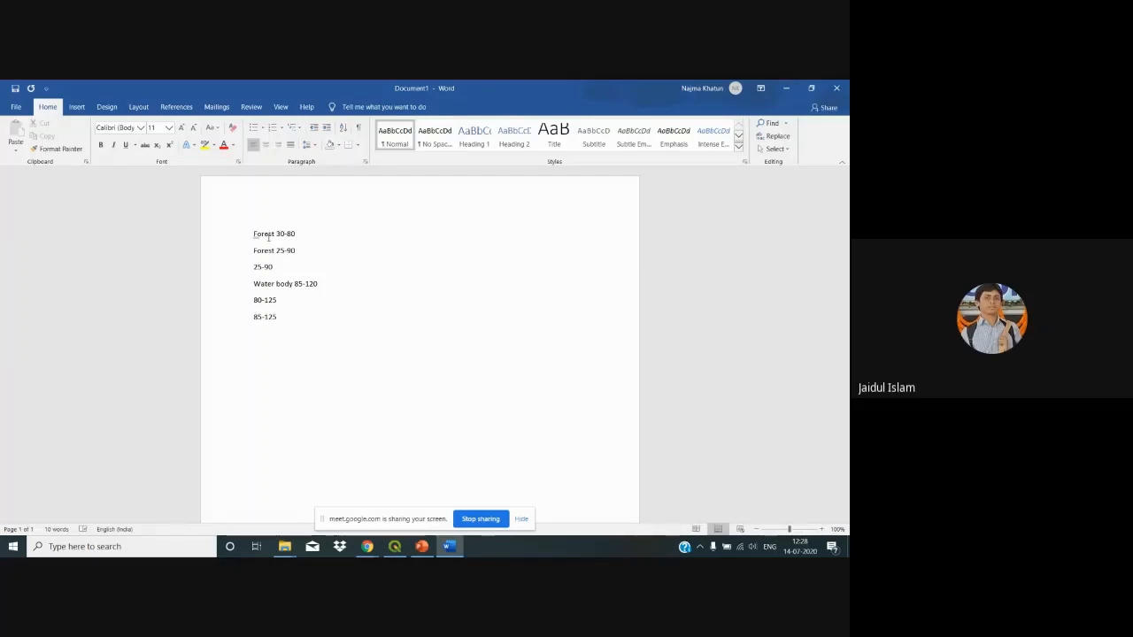
Switch to QGIS, draw a forest ROI polygon on the red vegetation just east of the river bend, and save it to the training input
left_click(394, 546)
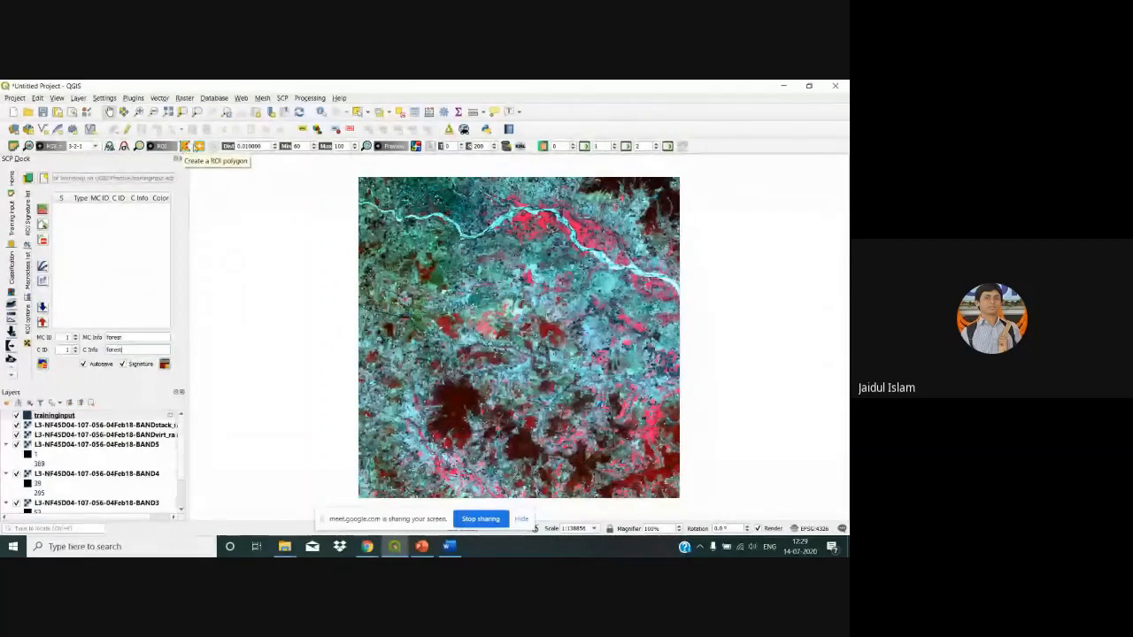
left_click(183, 148)
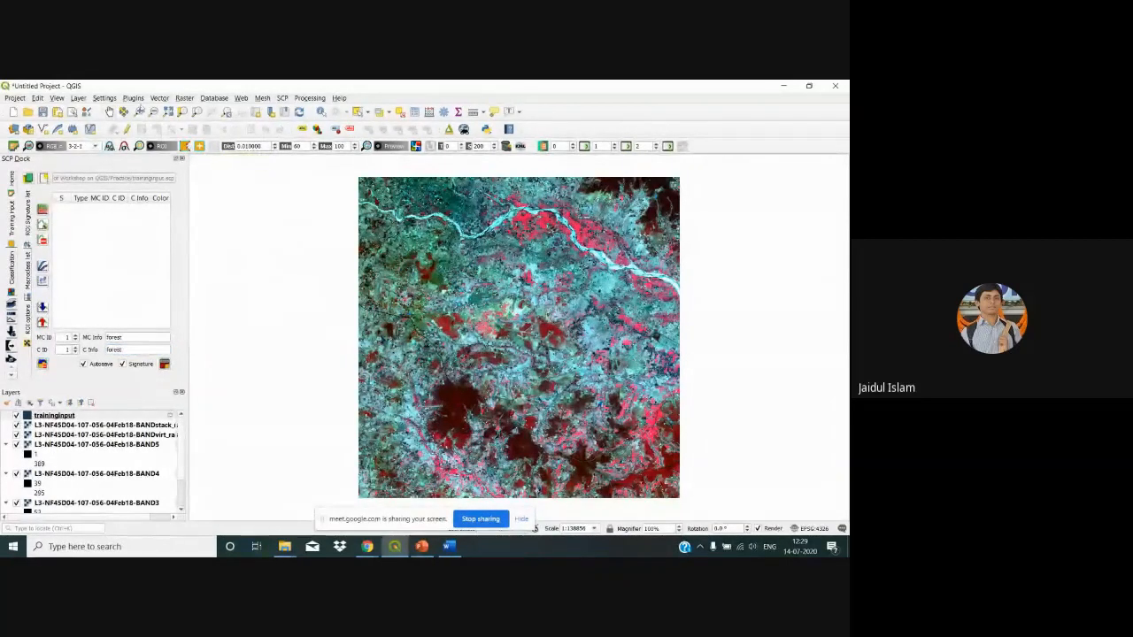
left_click(587, 236)
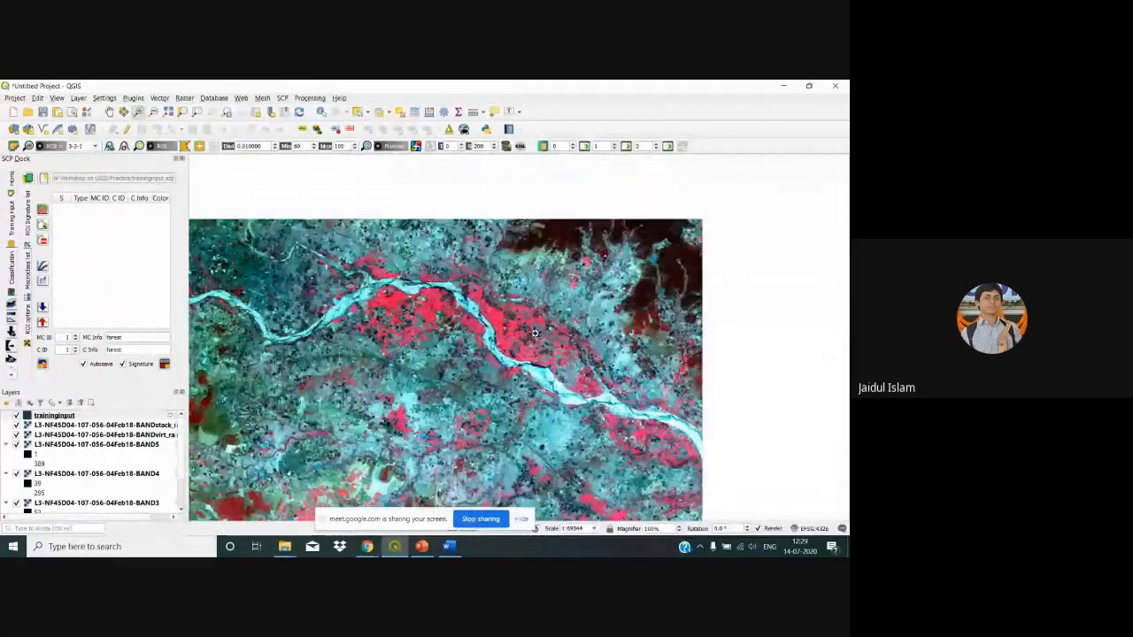
left_click(485, 322)
left_click(485, 322)
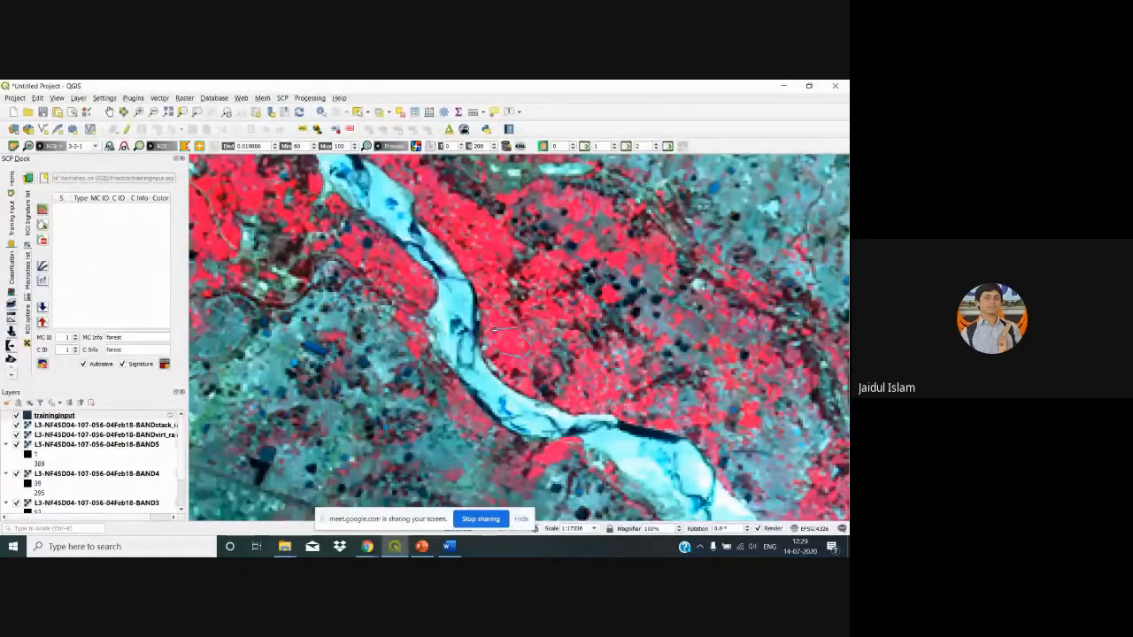
right_click(494, 329)
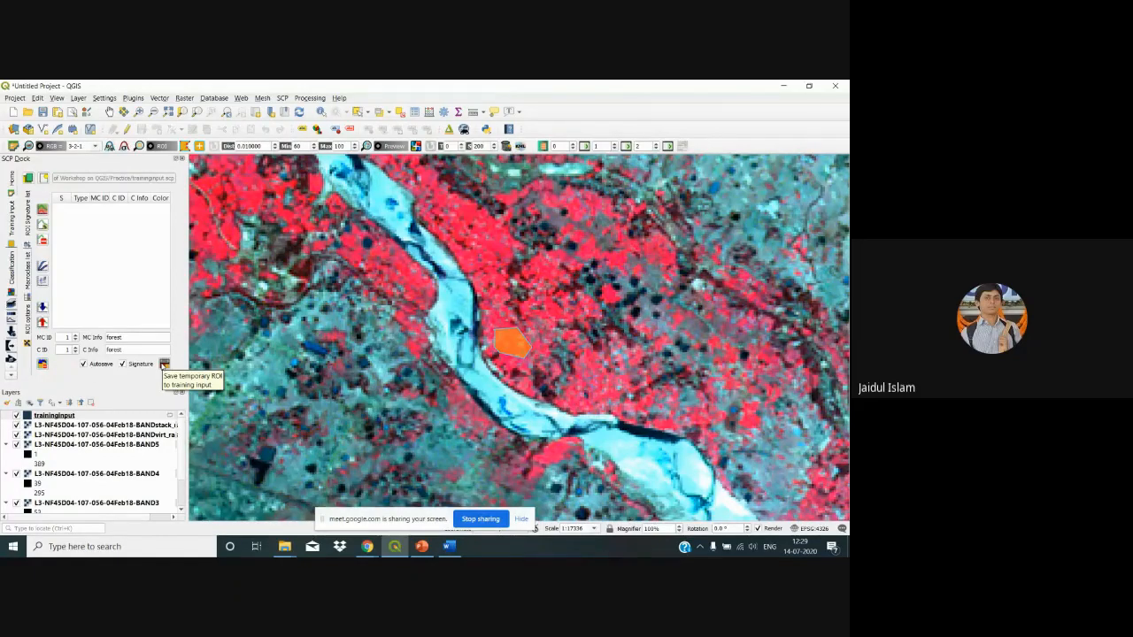
left_click(163, 364)
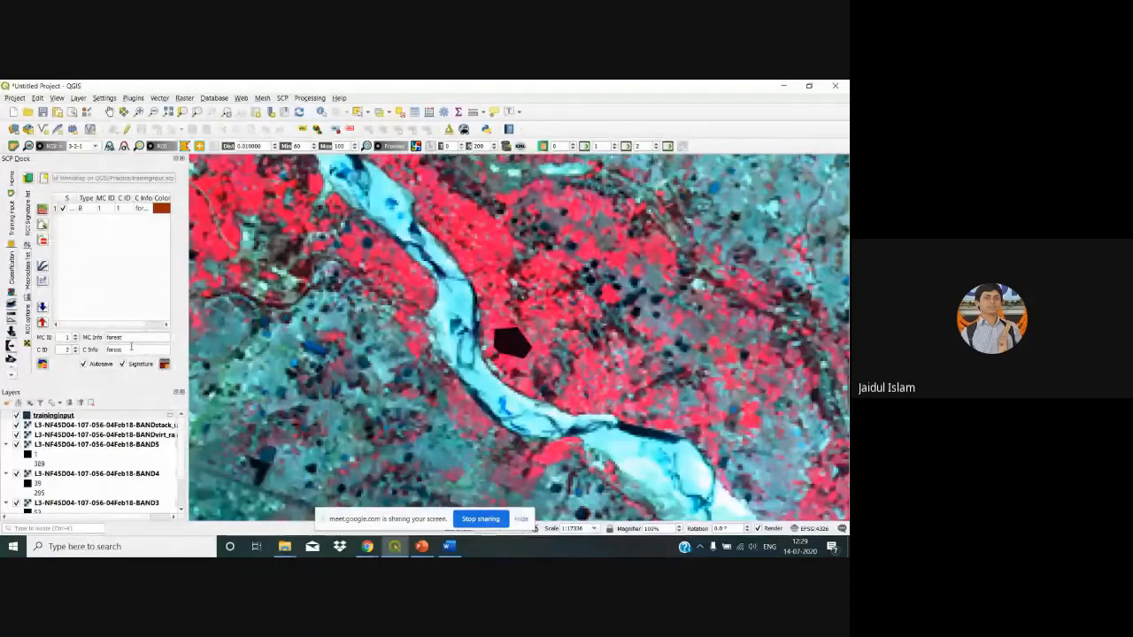
Change the macroclass info of the training input to water
left_click(133, 340)
key("BackSpace")
key("BackSpace")
key("BackSpace")
key("BackSpace")
key("BackSpace")
key("BackSpace")
type("riater")
key("BackSpace")
key("BackSpace")
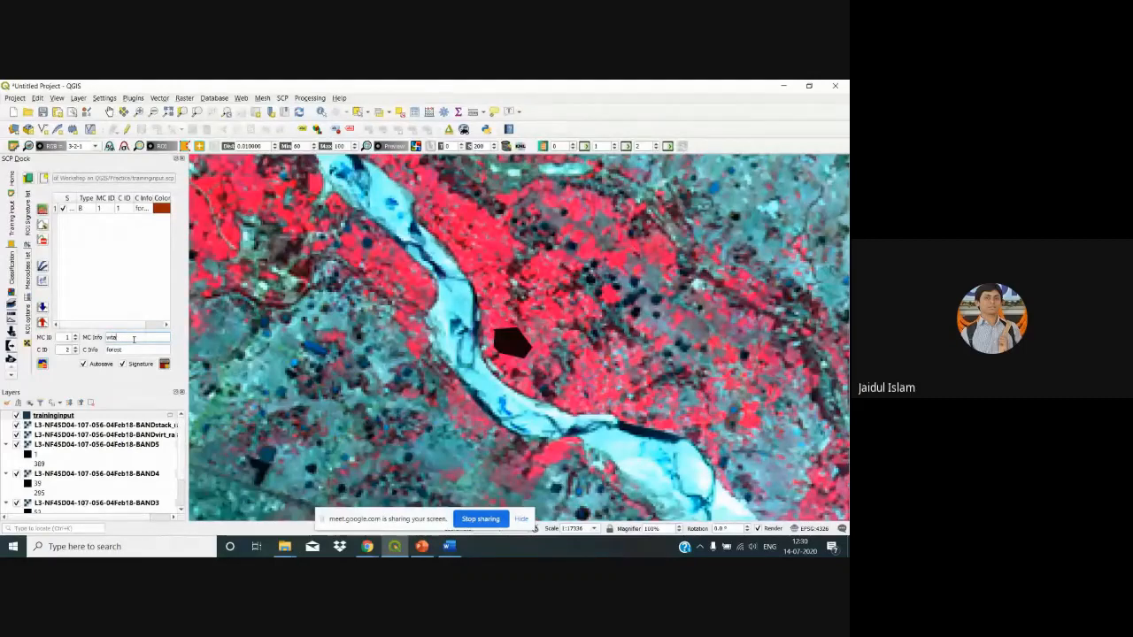
key("BackSpace")
key("BackSpace")
type("ater")
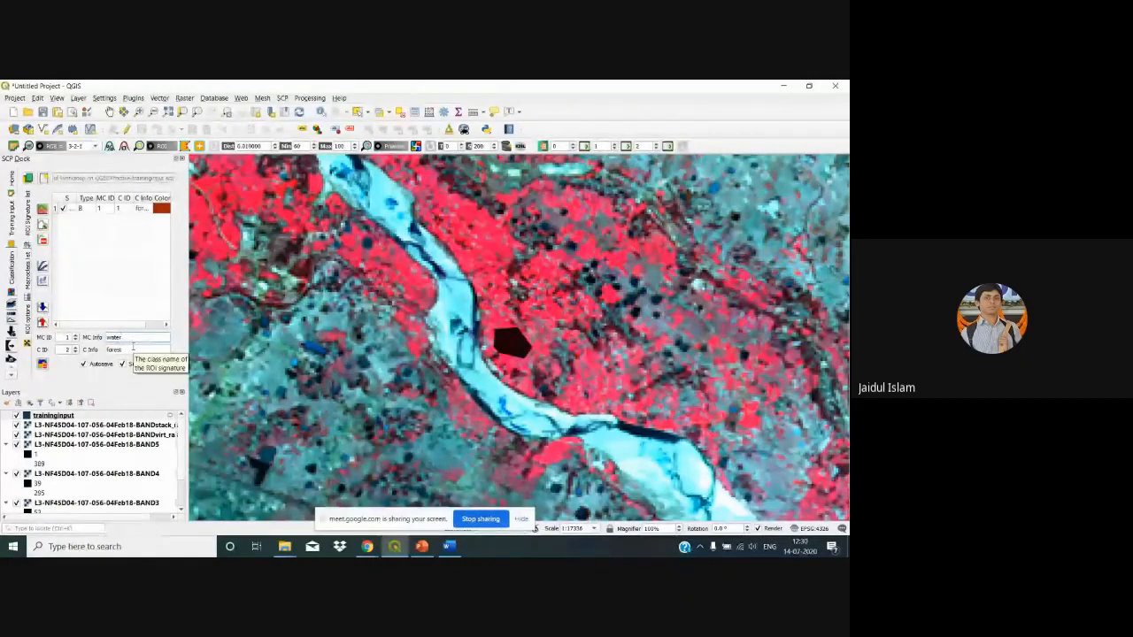
Change the class info to water and set the macroclass ID to 2
left_click(132, 351)
key("BackSpace")
key("BackSpace")
key("BackSpace")
key("BackSpace")
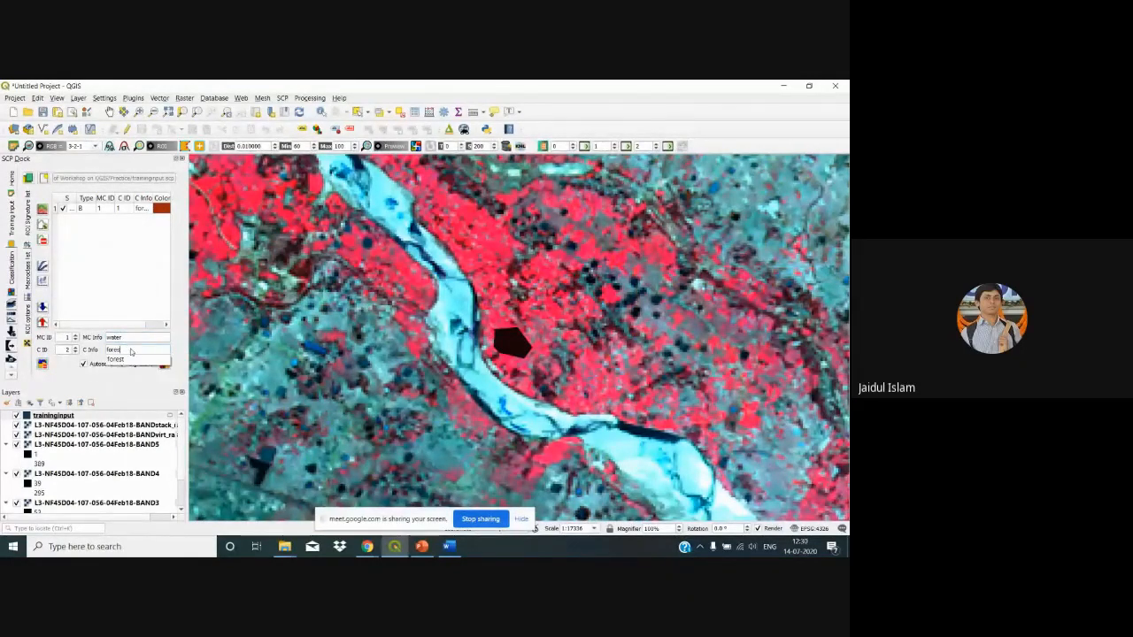
key("BackSpace")
key("BackSpace")
type("water")
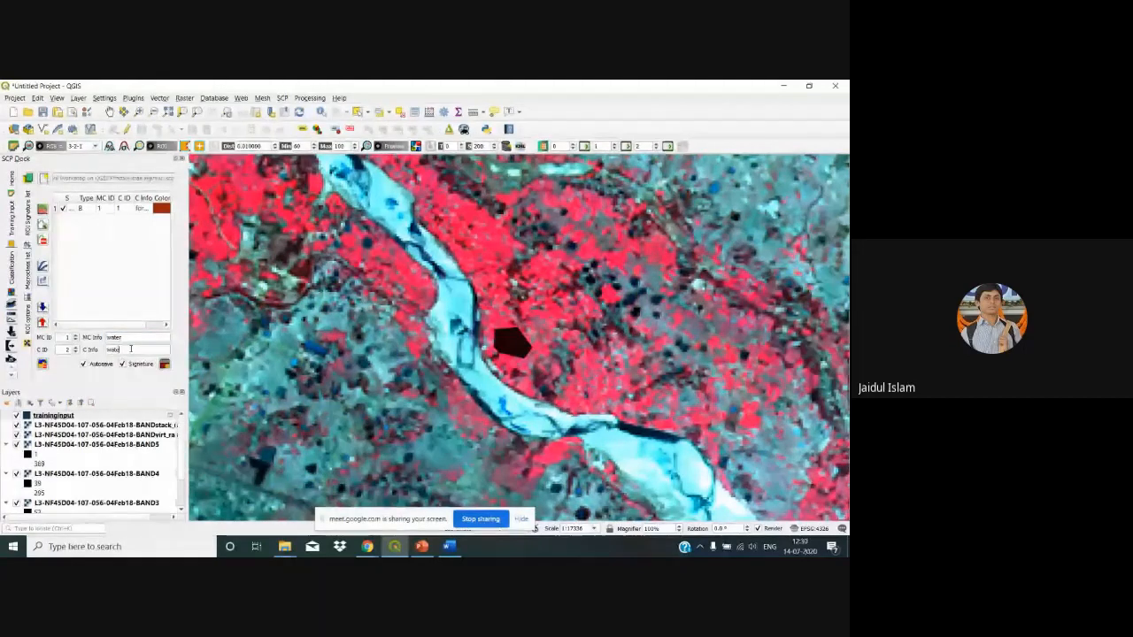
left_click(76, 336)
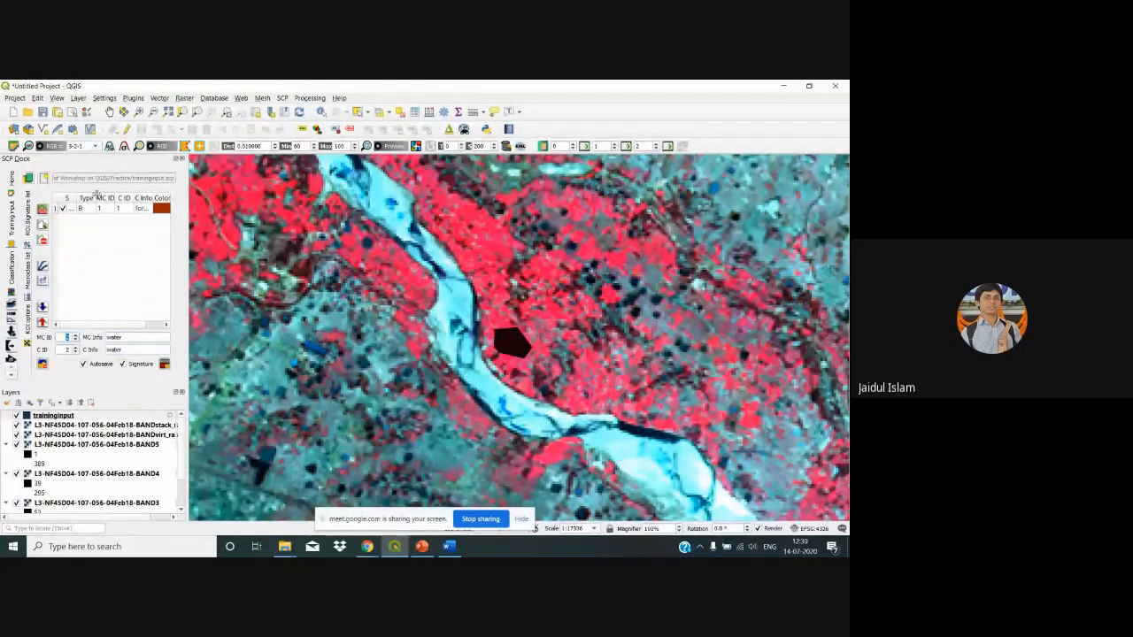
Draw a small ROI polygon on the dark blue water patch inside the river channel and save it to the training input
left_click(139, 111)
left_click(496, 403)
left_click(533, 366)
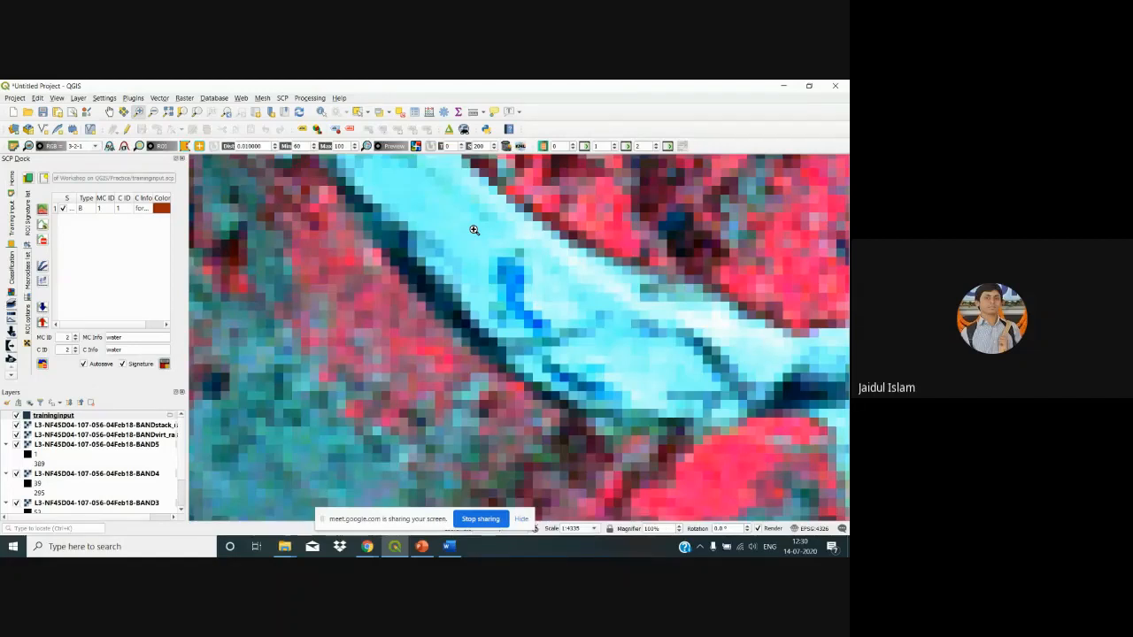
left_click(183, 146)
right_click(499, 261)
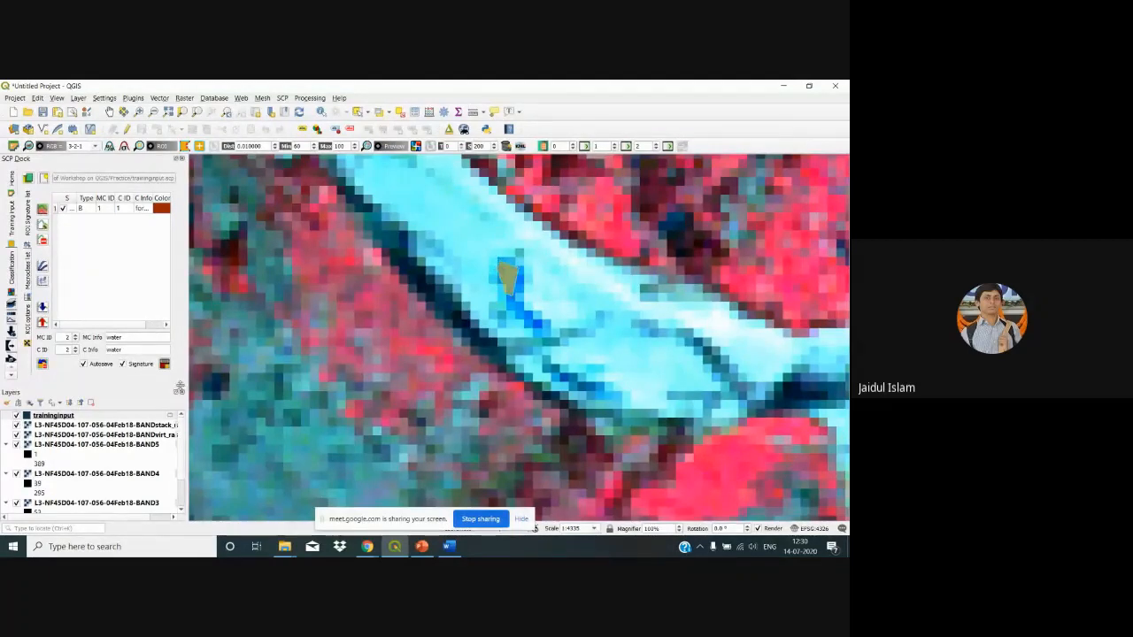
left_click(165, 364)
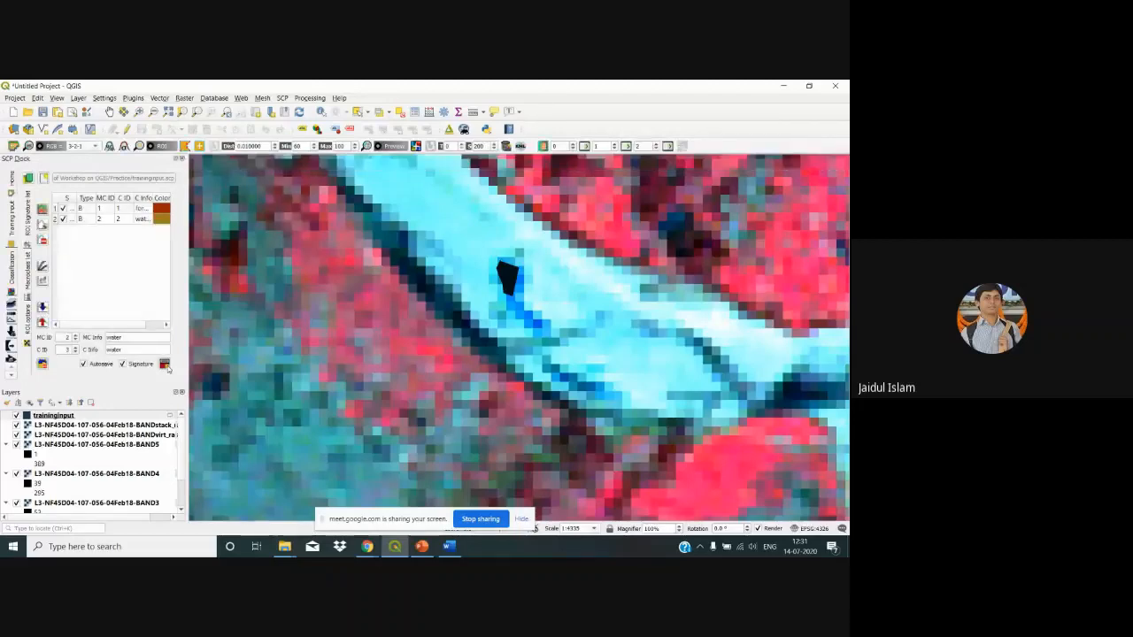
Set both the macroclass info and the class info to sand, with macroclass ID 3
left_click(127, 338)
key("BackSpace")
key("BackSpace")
key("BackSpace")
key("BackSpace")
key("BackSpace")
key("BackSpace")
key("BackSpace")
key("BackSpace")
key("BackSpace")
key("BackSpace")
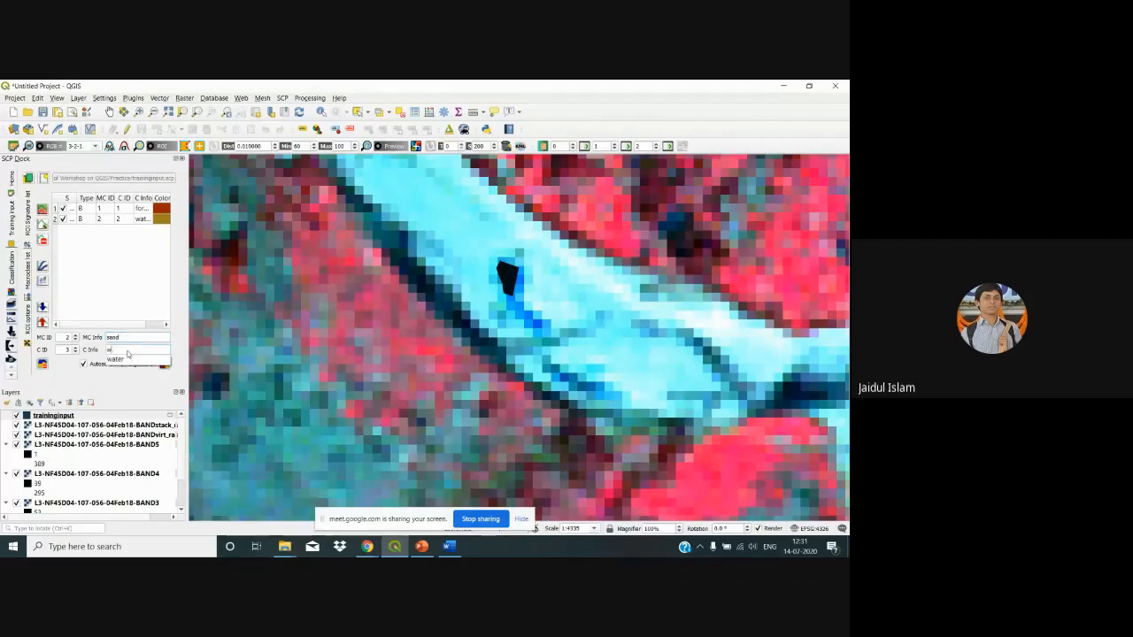
type("sand")
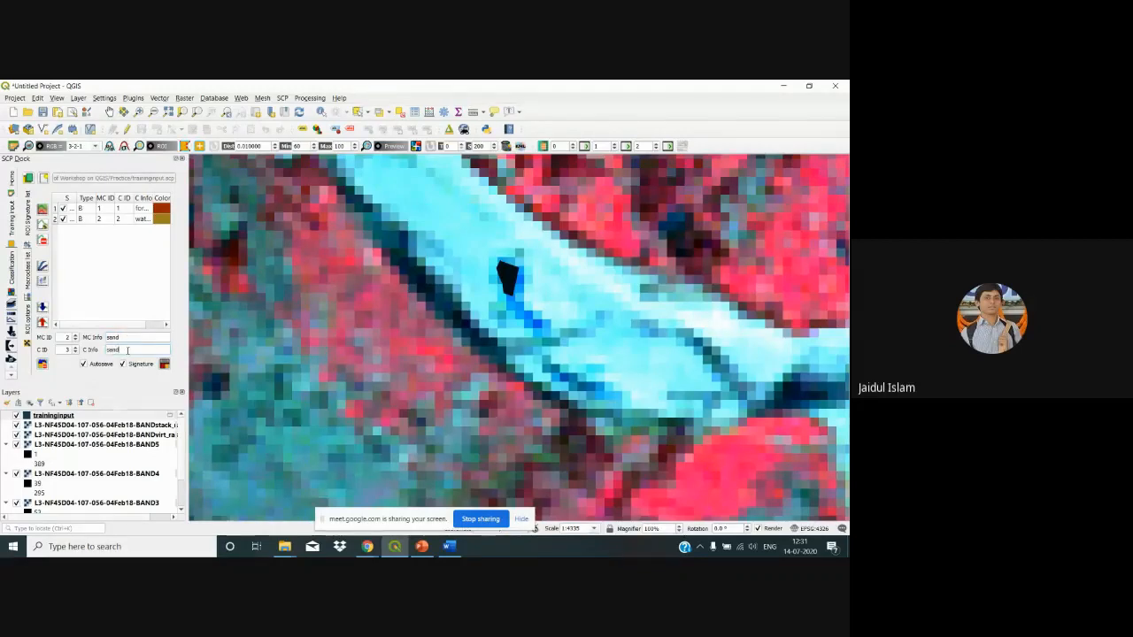
left_click(77, 336)
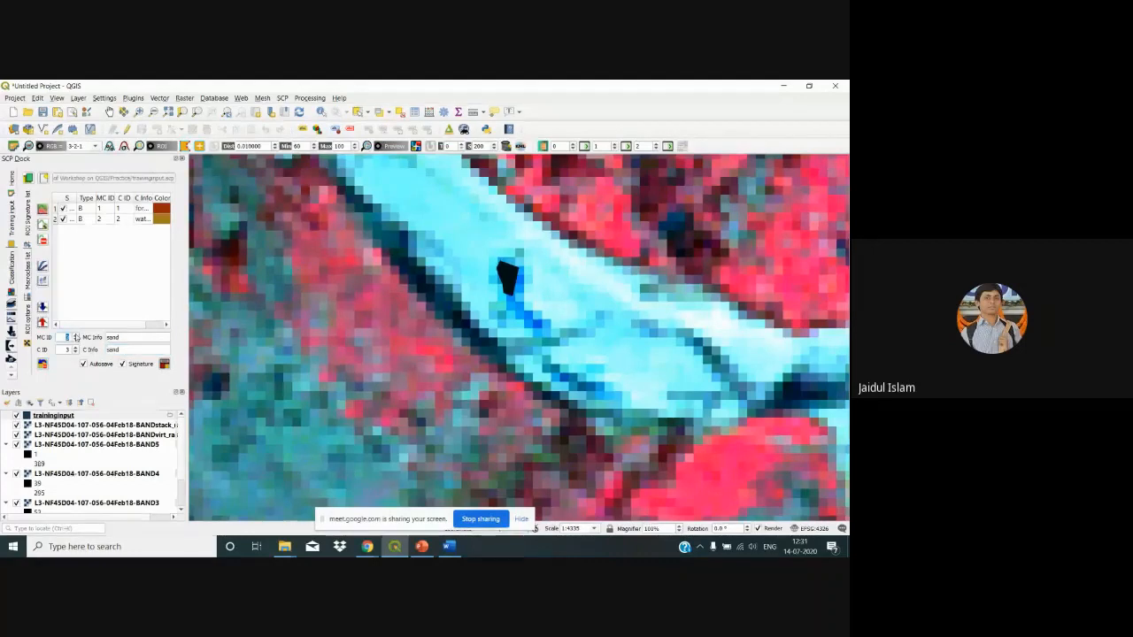
Draw a sand ROI polygon on the pale cyan riverbed northwest of the water sample and save it to the training input
left_click(184, 147)
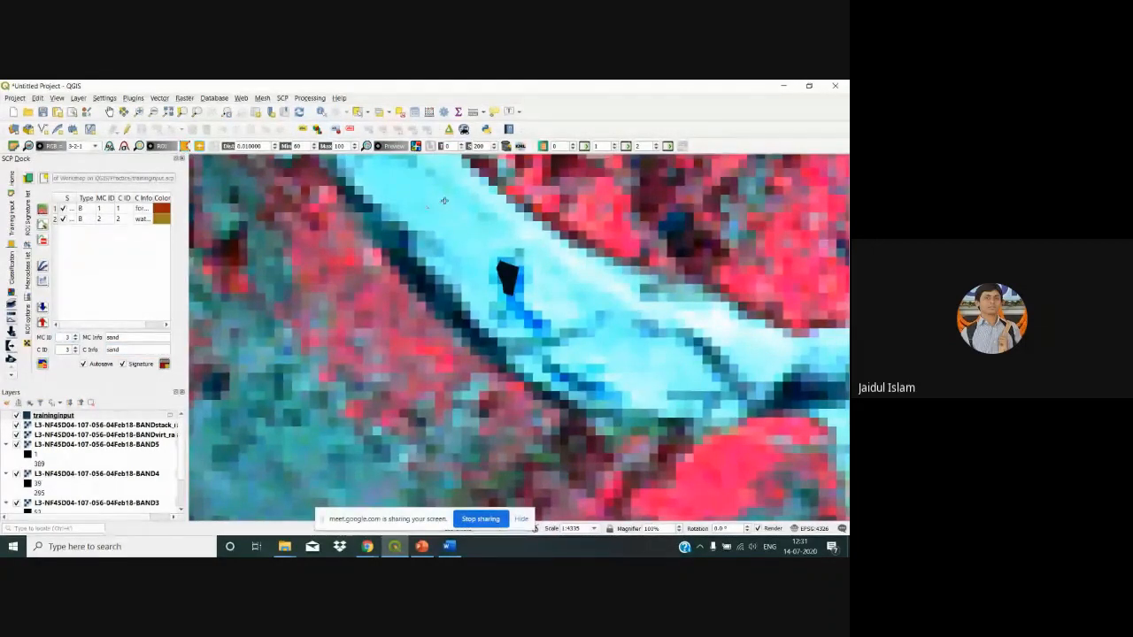
left_click(467, 245)
left_click(447, 237)
left_click(434, 223)
right_click(427, 206)
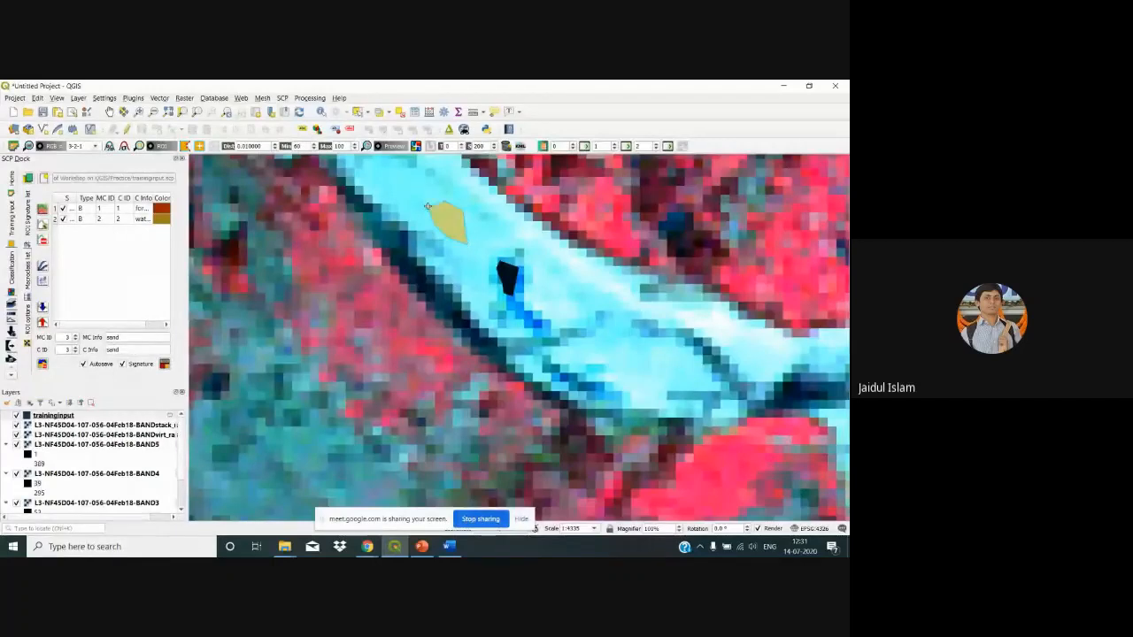
left_click(163, 365)
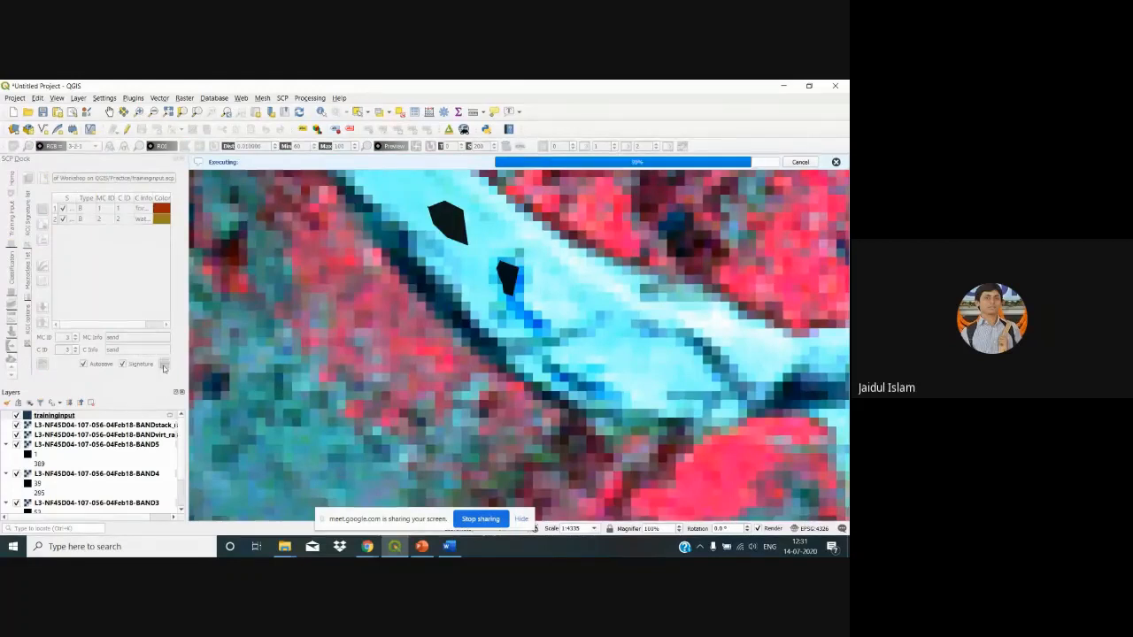
Set both the macroclass info and the class info to built up, with macroclass ID 4
double_click(113, 337)
type("bu")
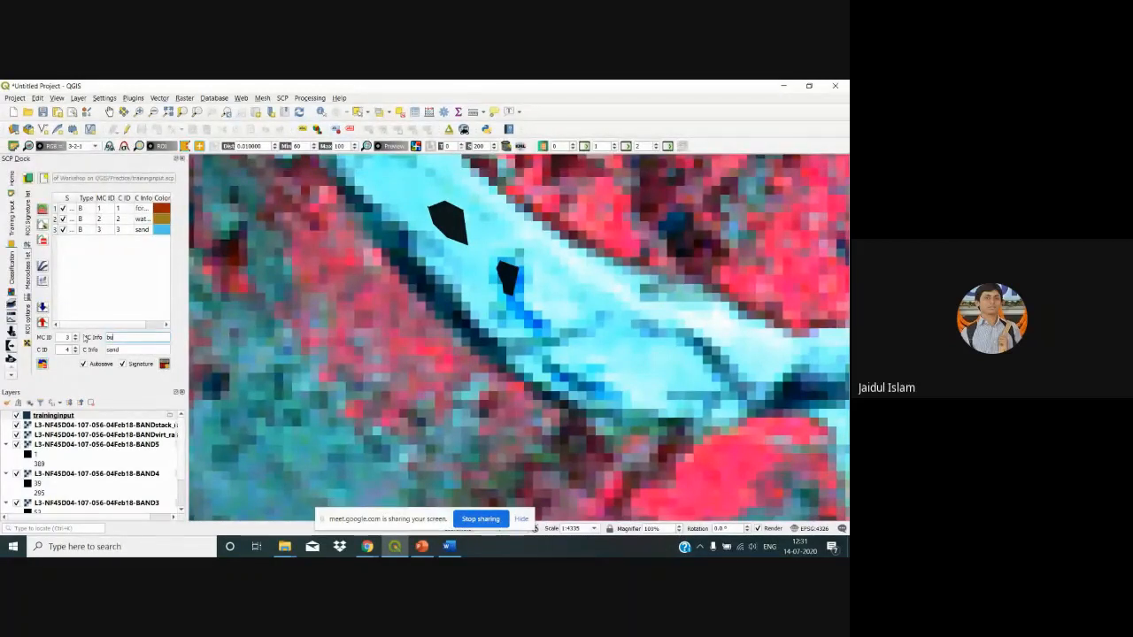
type("ilt up")
double_click(126, 351)
key("BackSpace")
type("built up")
Draw a built up ROI polygon in the urban area north of the river, west of the diagonal strip, and save it to the training input
key("ctrl+shift+f")
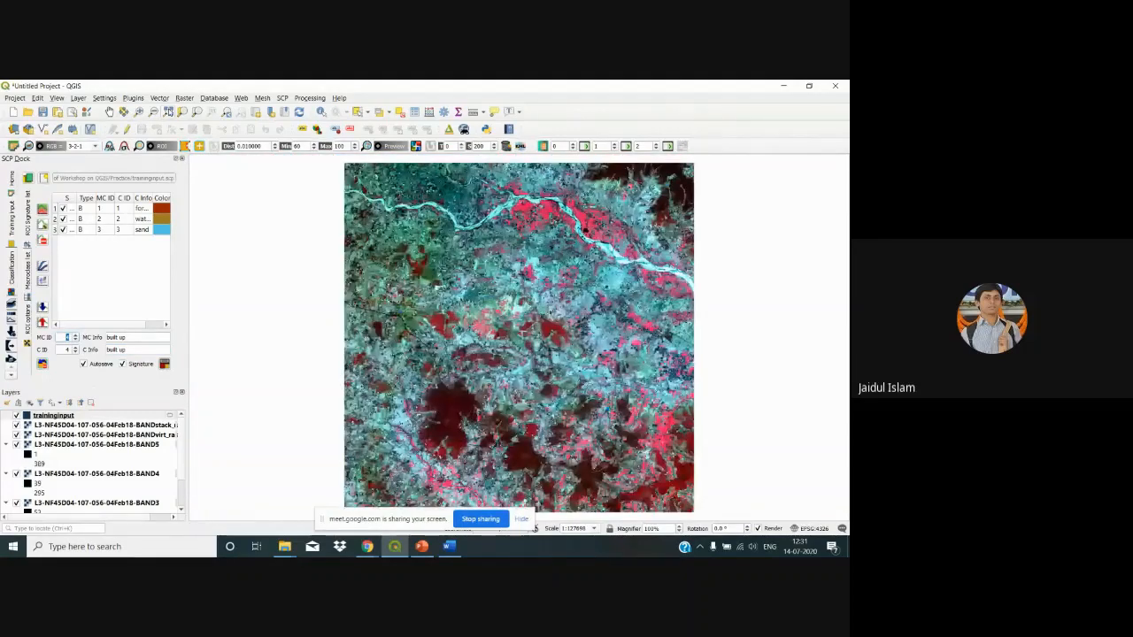
left_click(139, 112)
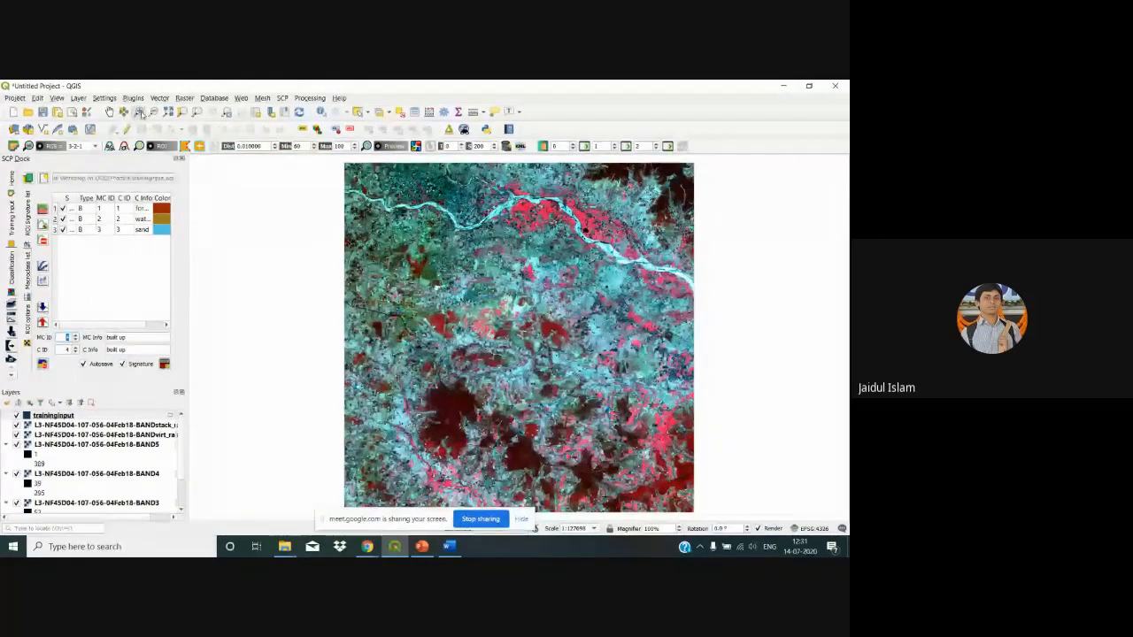
left_click(417, 180)
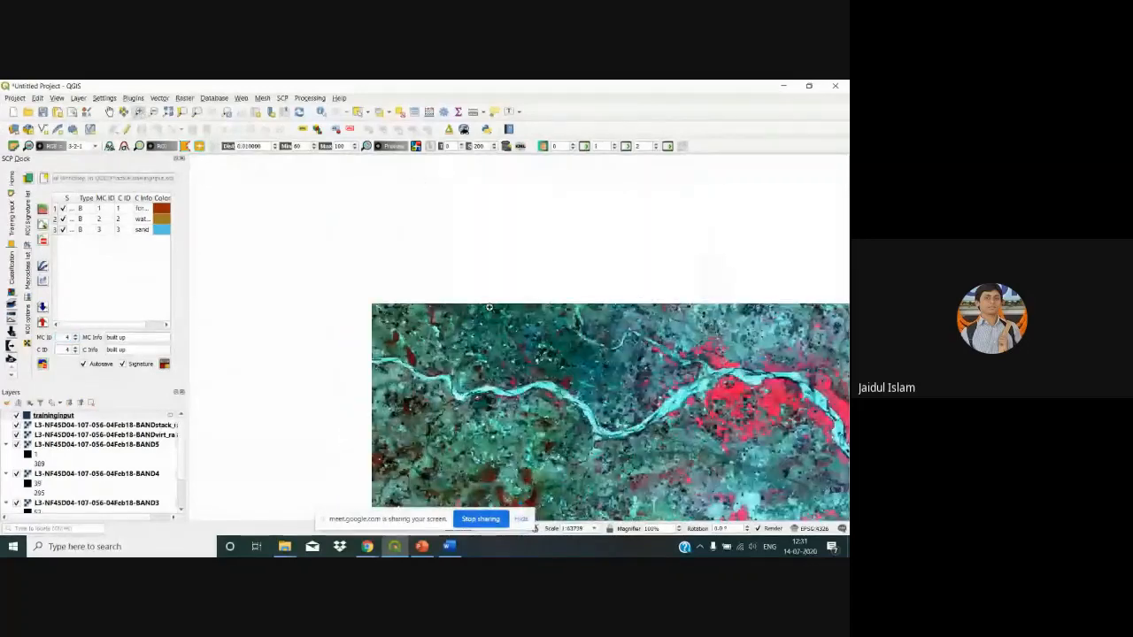
left_click(490, 309)
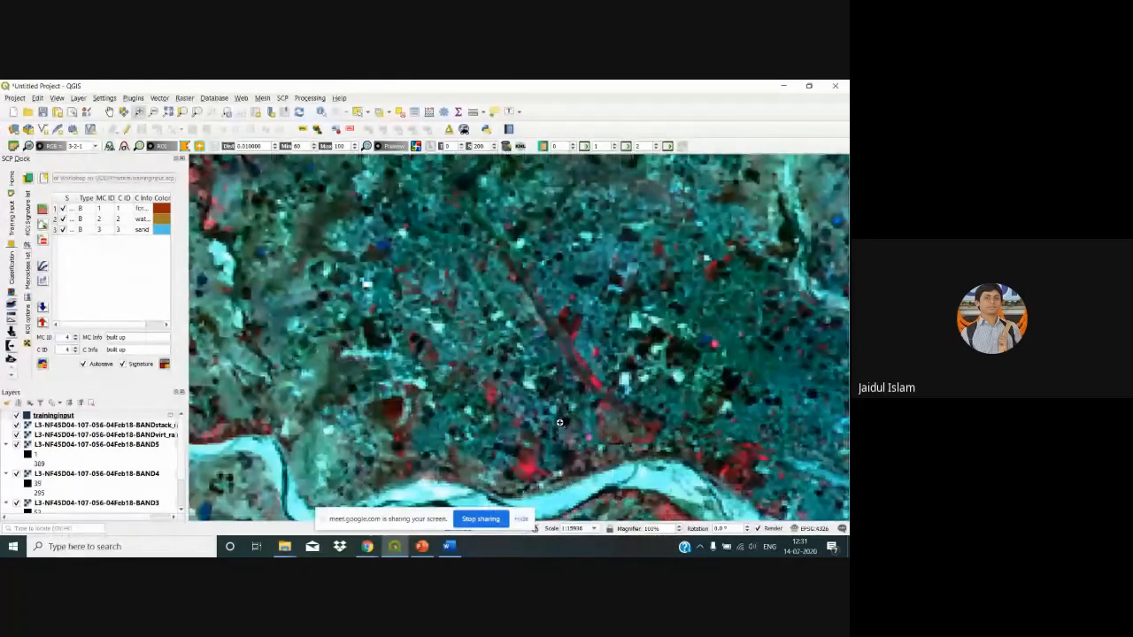
left_click(511, 323)
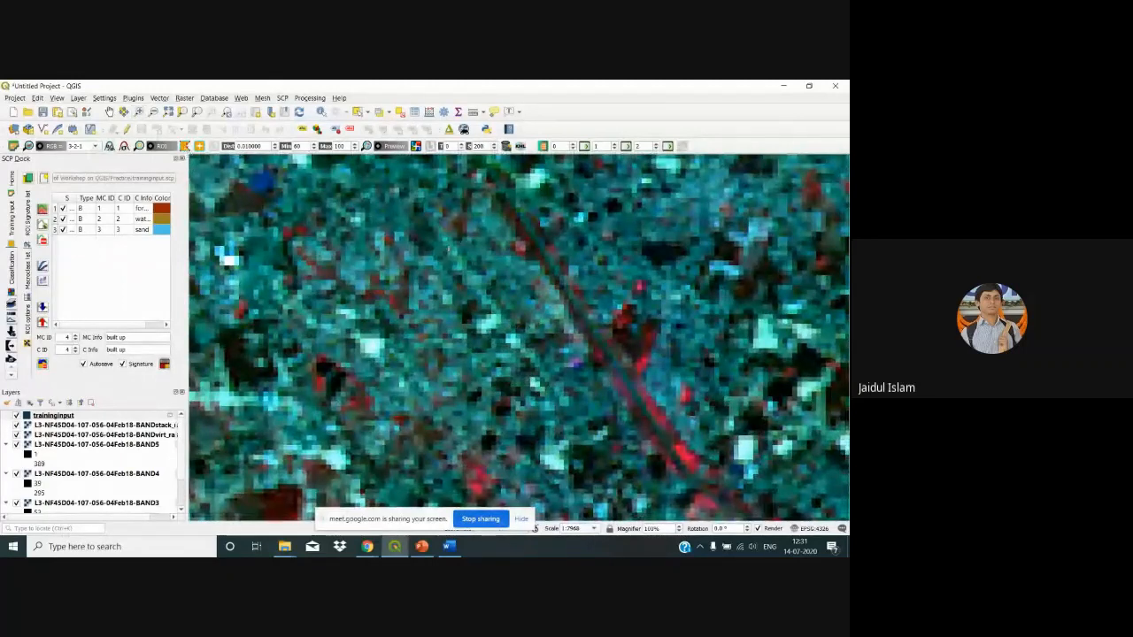
left_click(469, 230)
left_click(505, 238)
right_click(437, 258)
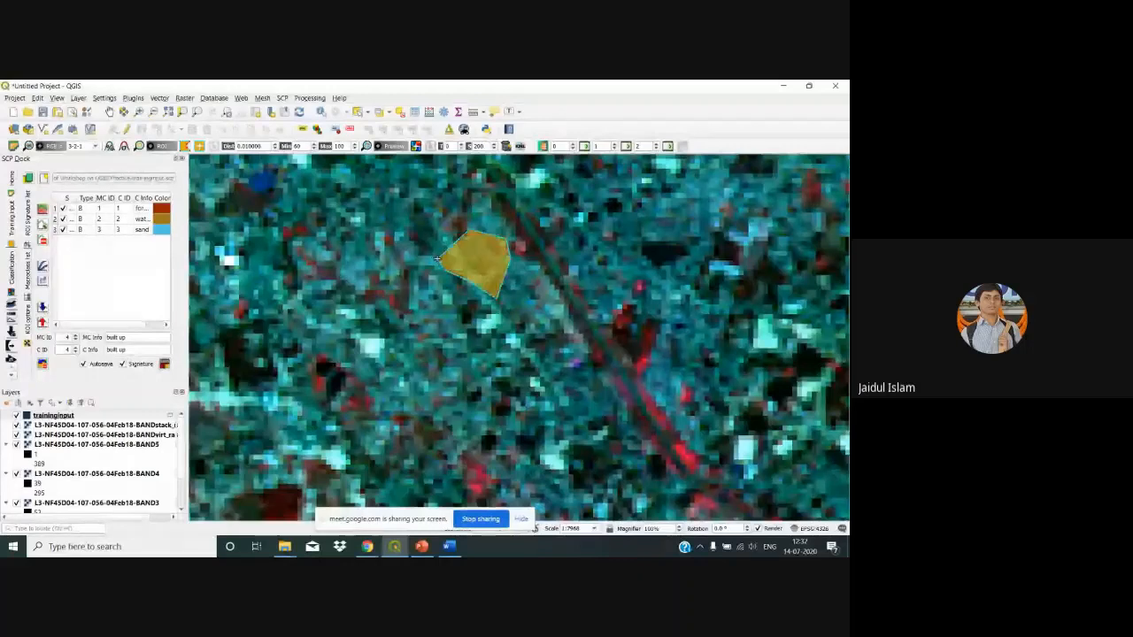
left_click(164, 365)
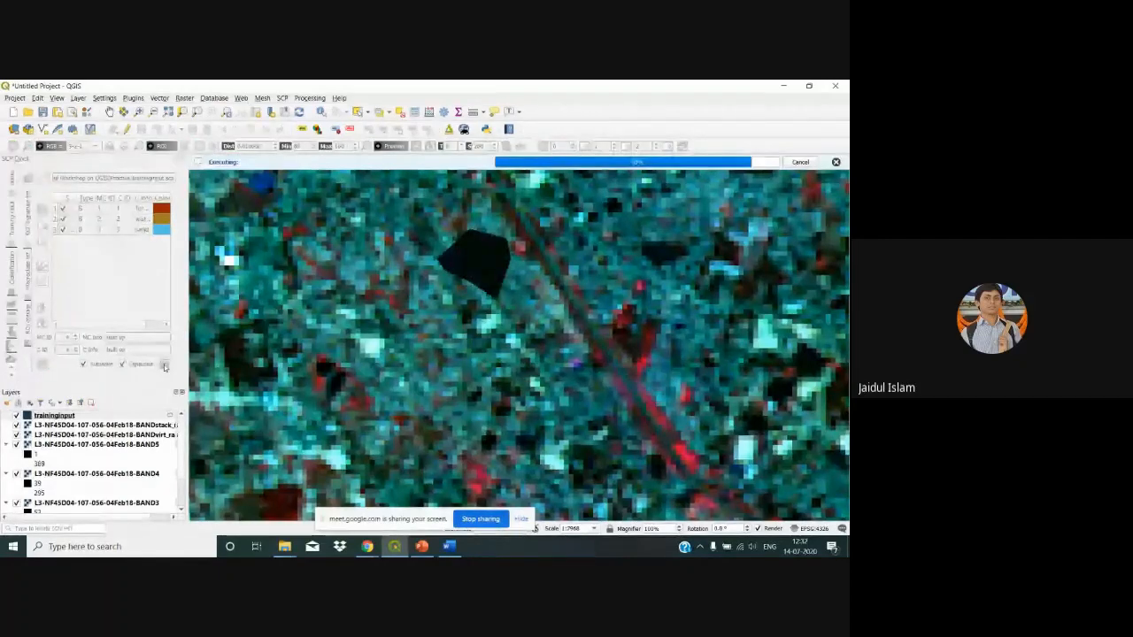
Show the full image extent and set both the macroclass info and the class info to bad land
left_click(165, 112)
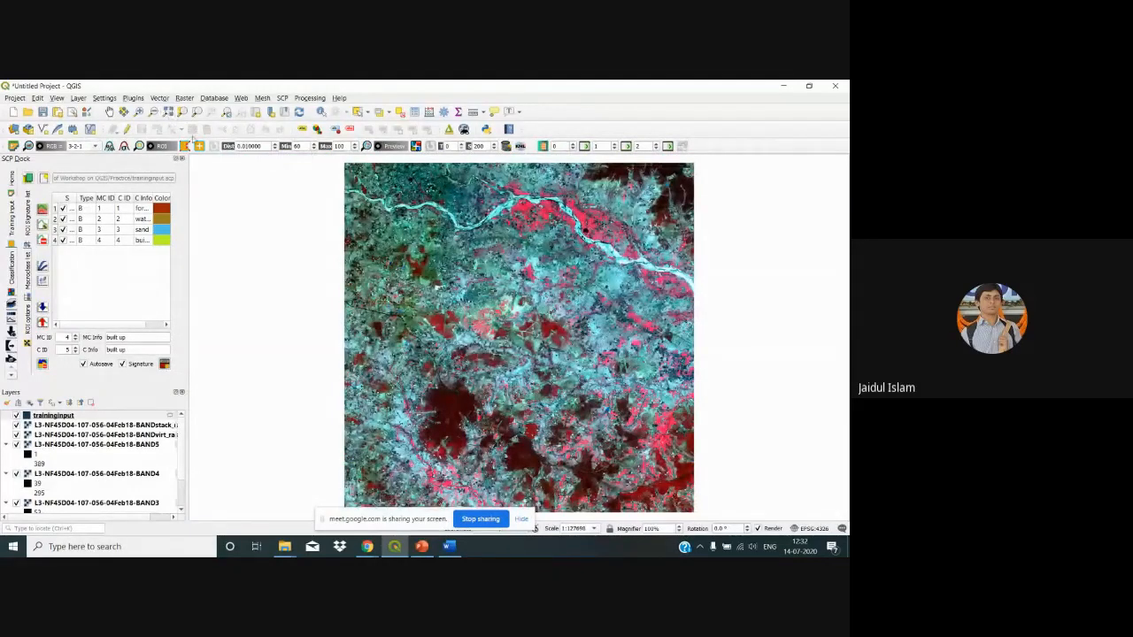
left_click_drag(139, 339, 59, 339)
type("ba")
left_click(131, 350)
key("BackSpace")
key("BackSpace")
key("BackSpace")
key("BackSpace")
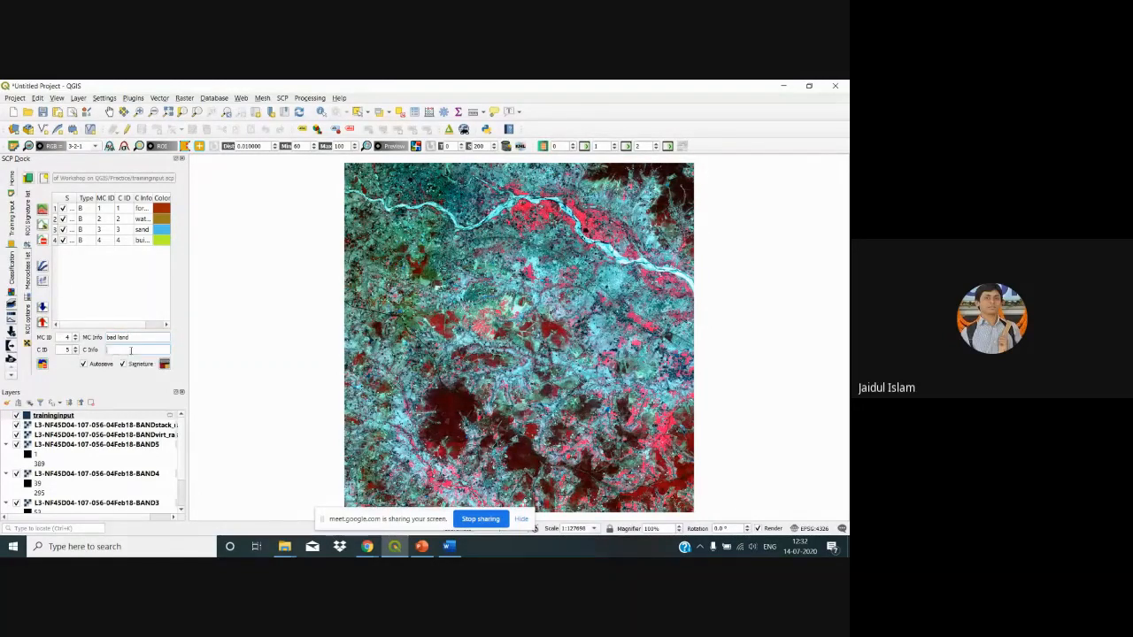
type("ad land")
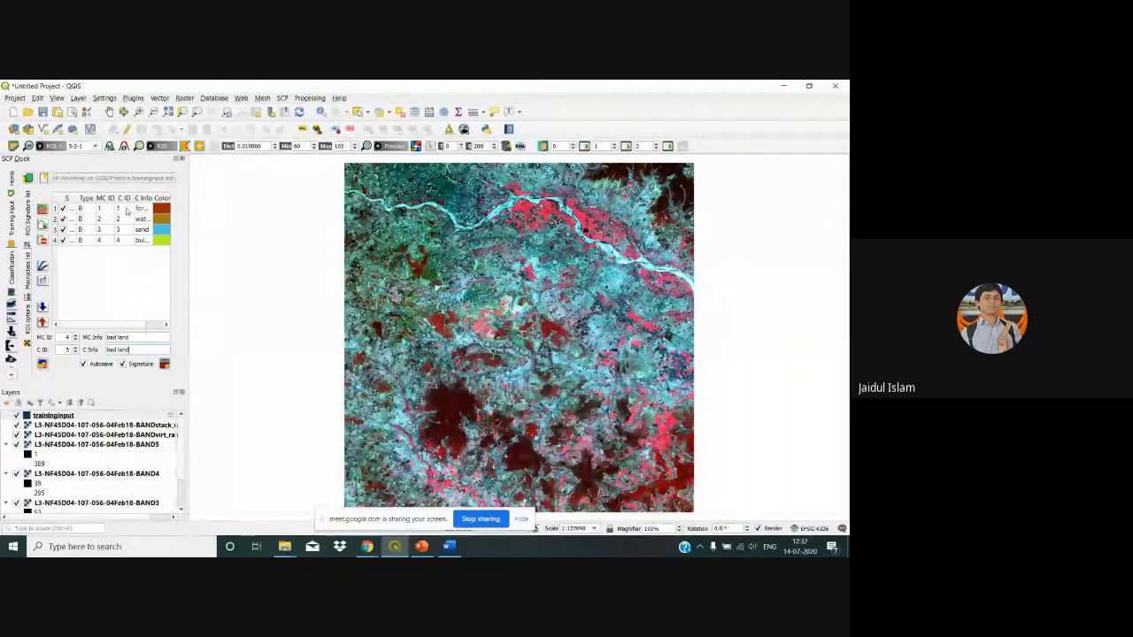
Draw a four-sided bad land ROI polygon inside the large dark red patch in the south-central image and save it to the training input
left_click(139, 112)
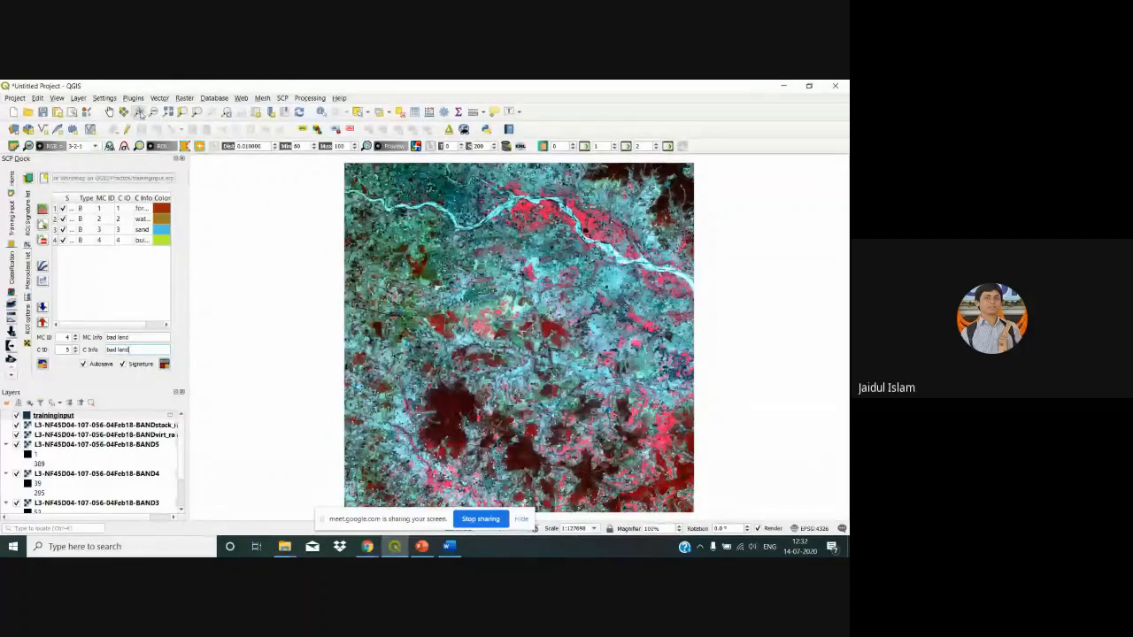
left_click(512, 461)
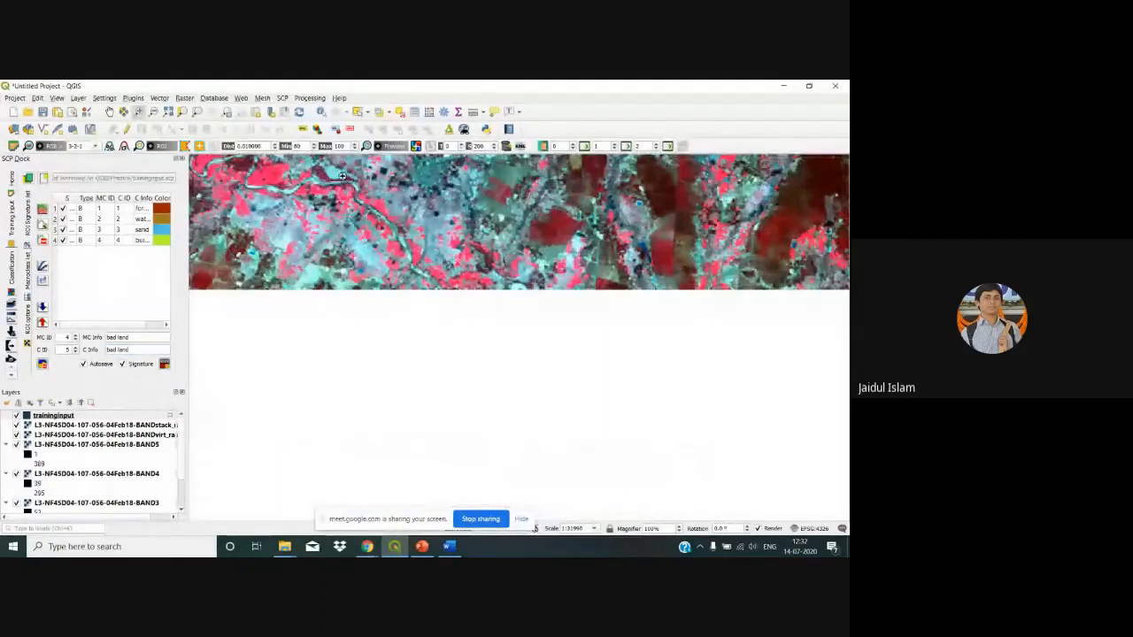
left_click(168, 113)
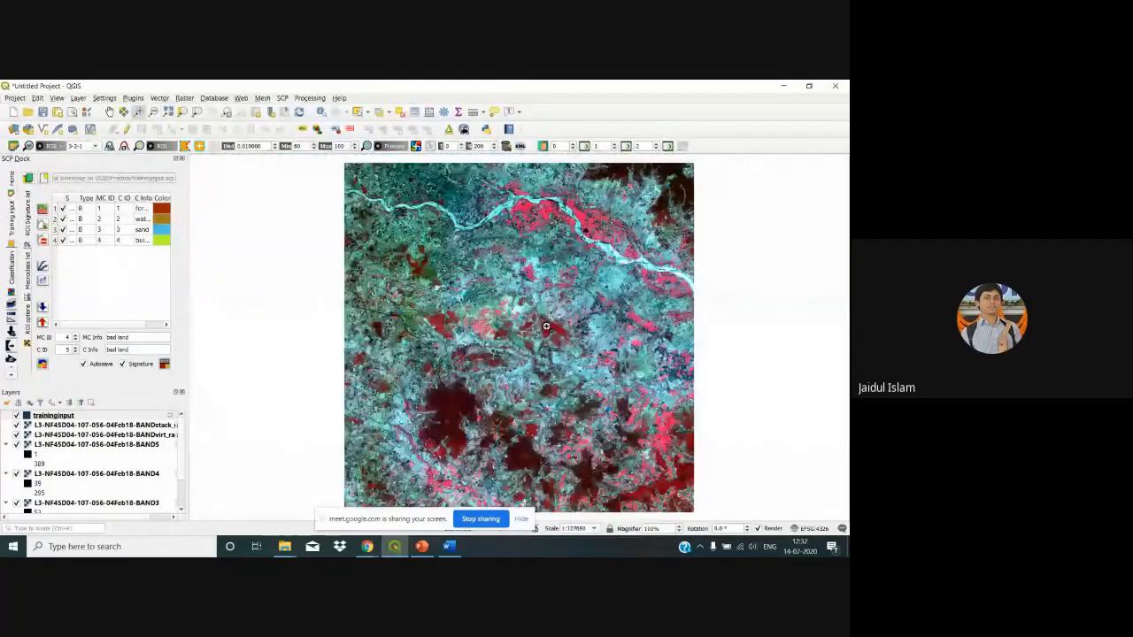
left_click(521, 440)
left_click(530, 324)
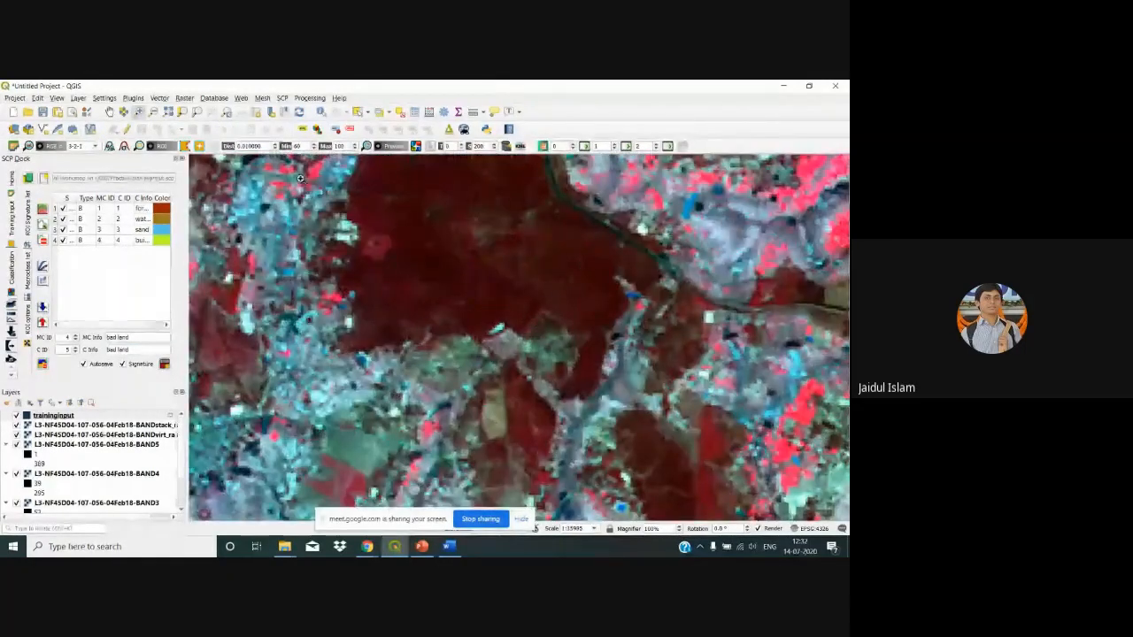
left_click(517, 278)
left_click(545, 254)
left_click(577, 287)
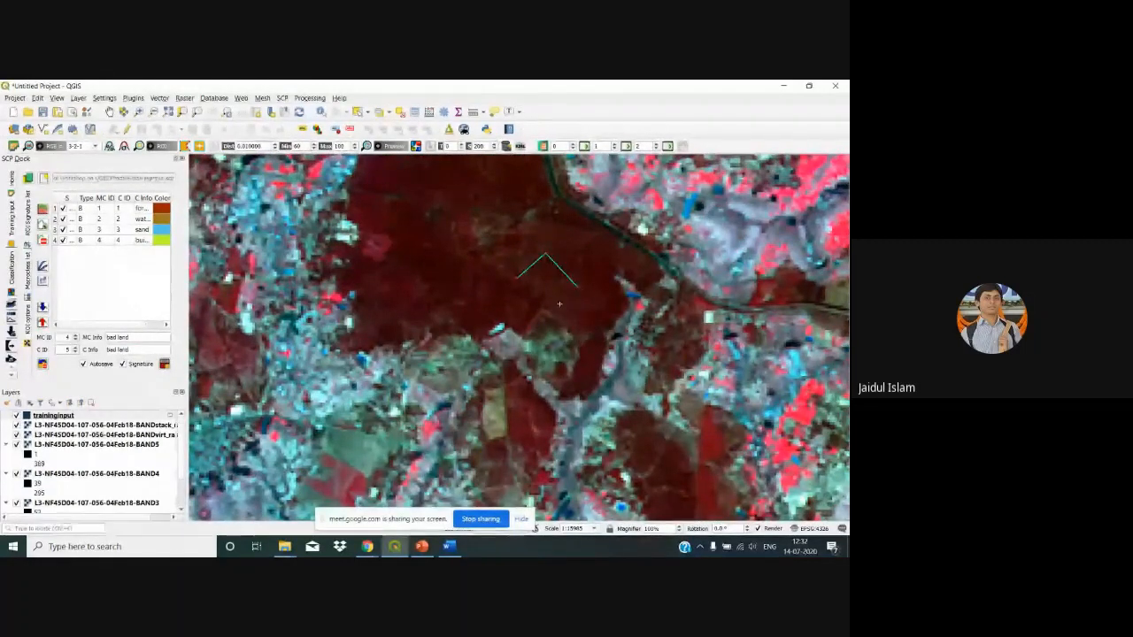
left_click(560, 303)
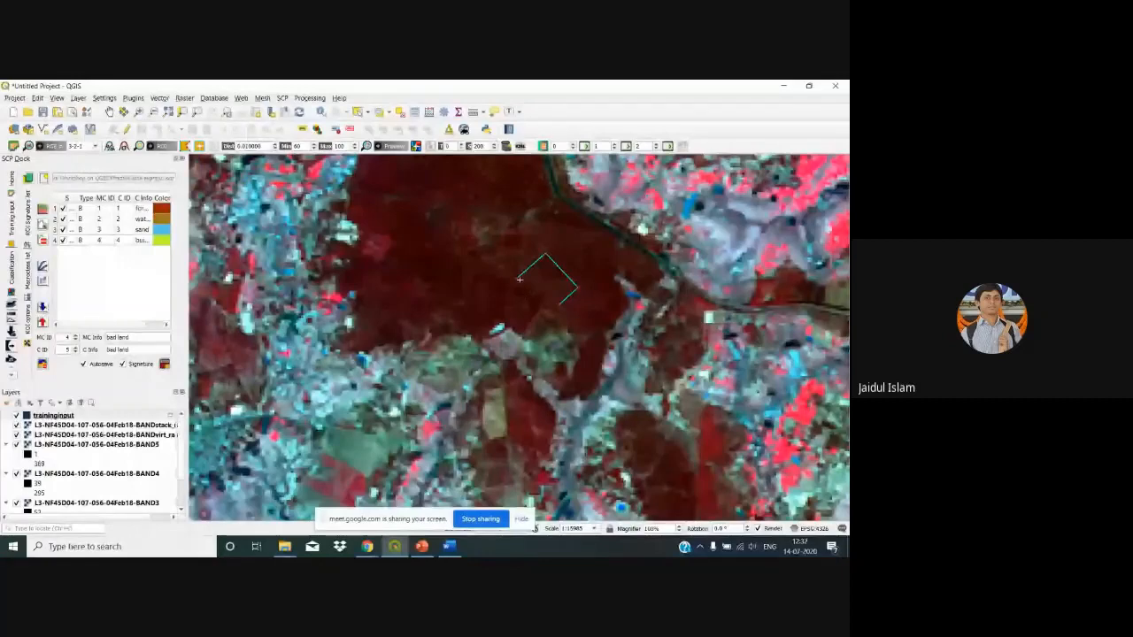
right_click(515, 280)
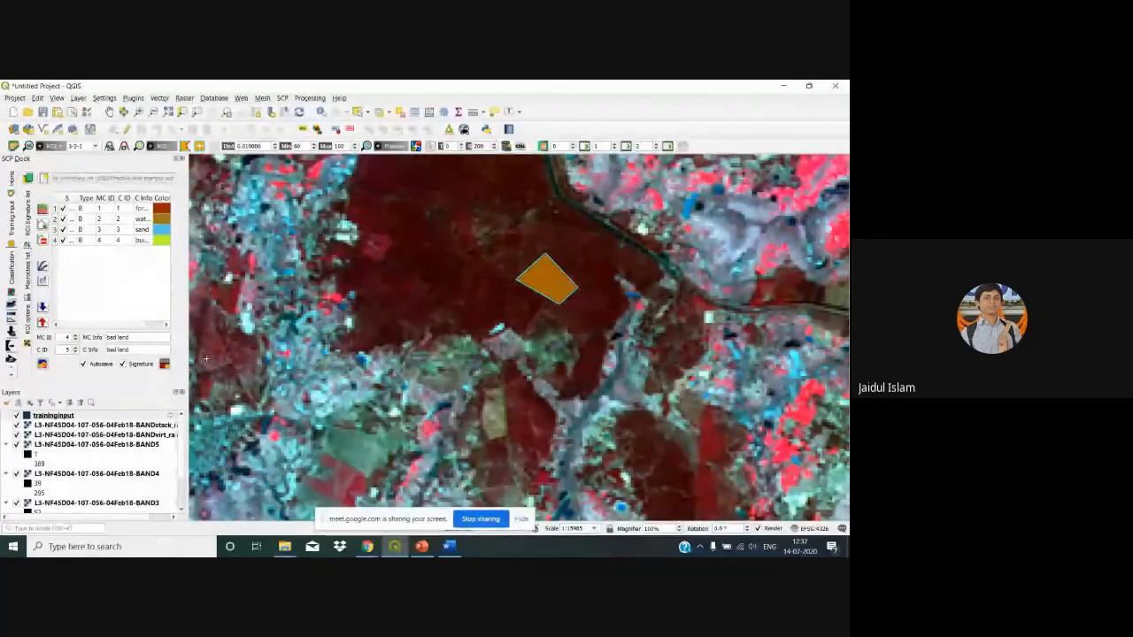
left_click(163, 365)
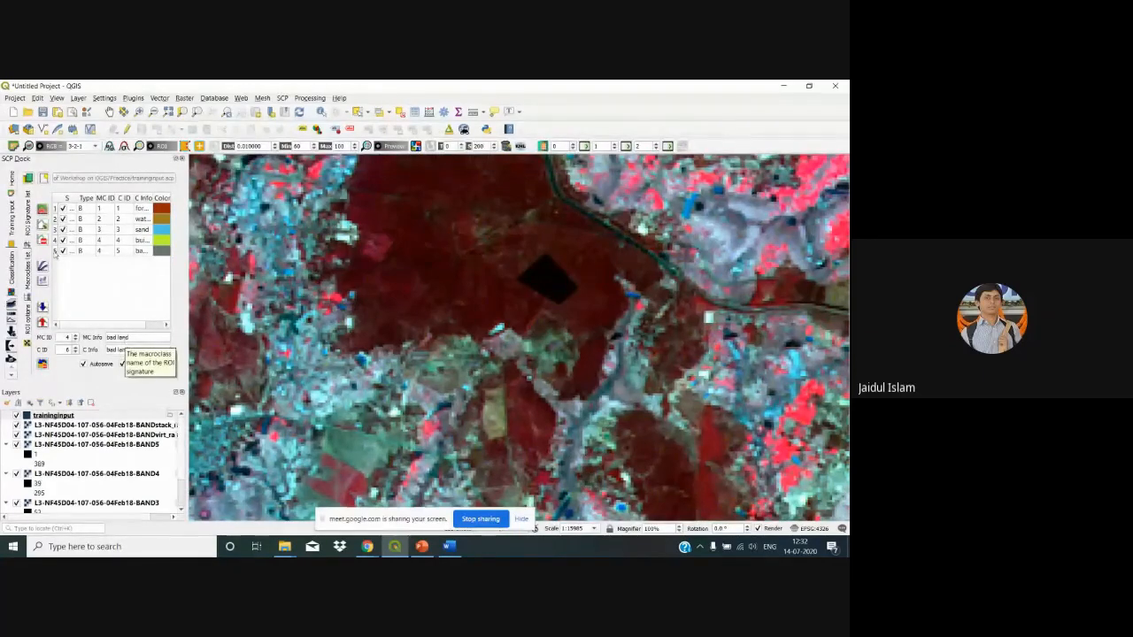
Delete the bad land sample that has macroclass ID 4 and class ID 5 from the ROI signature list
left_click(55, 251)
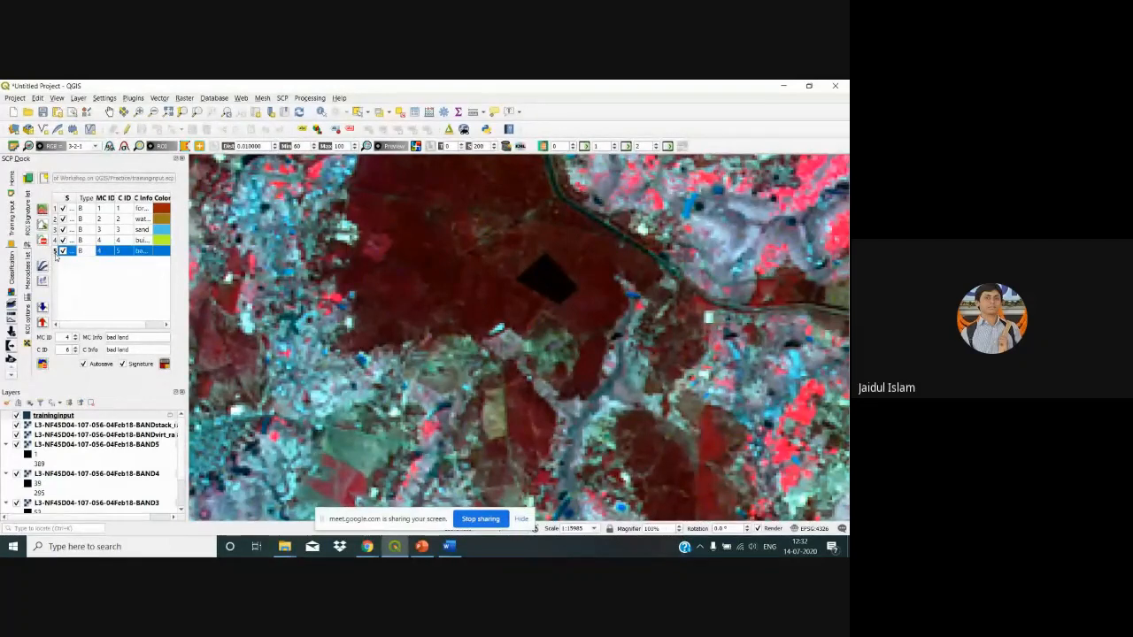
double_click(126, 251)
double_click(102, 252)
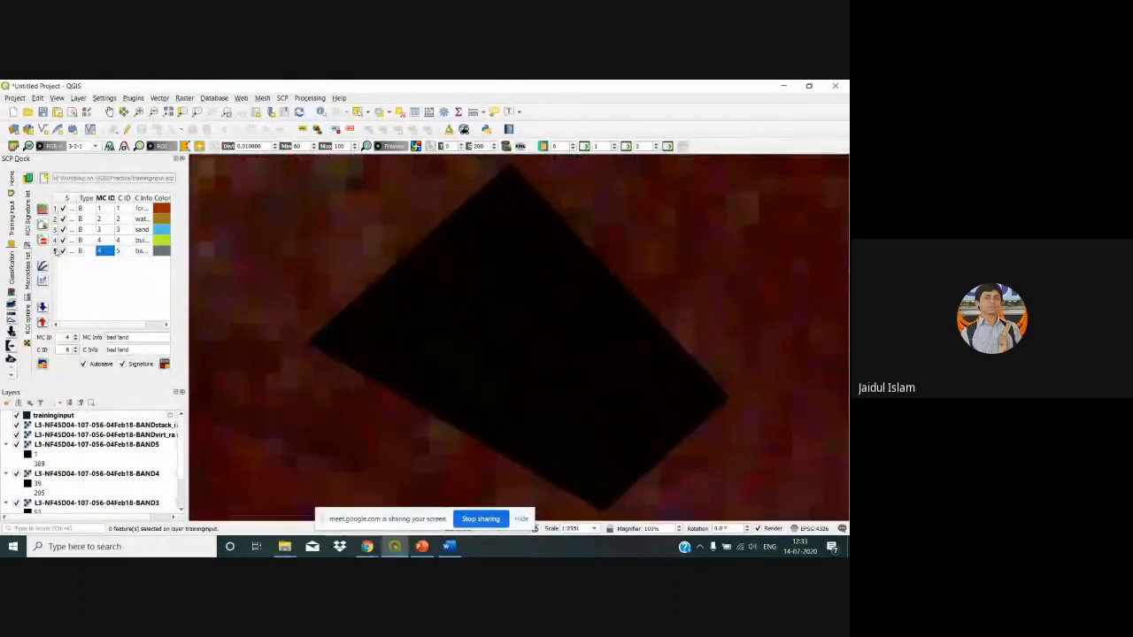
key("Return")
left_click(42, 240)
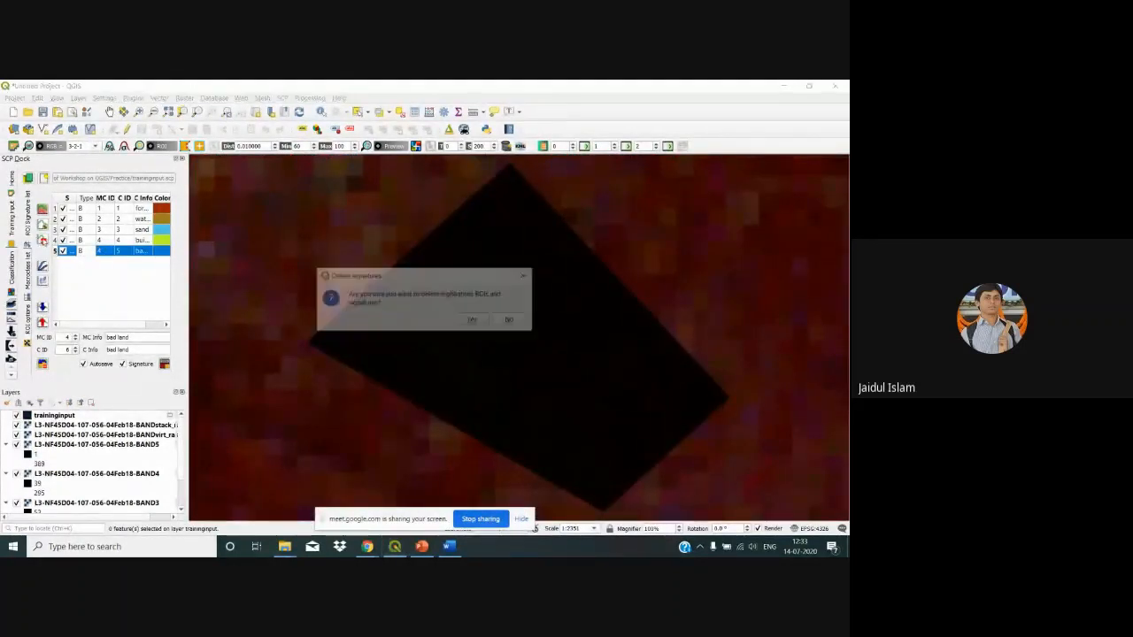
left_click(475, 320)
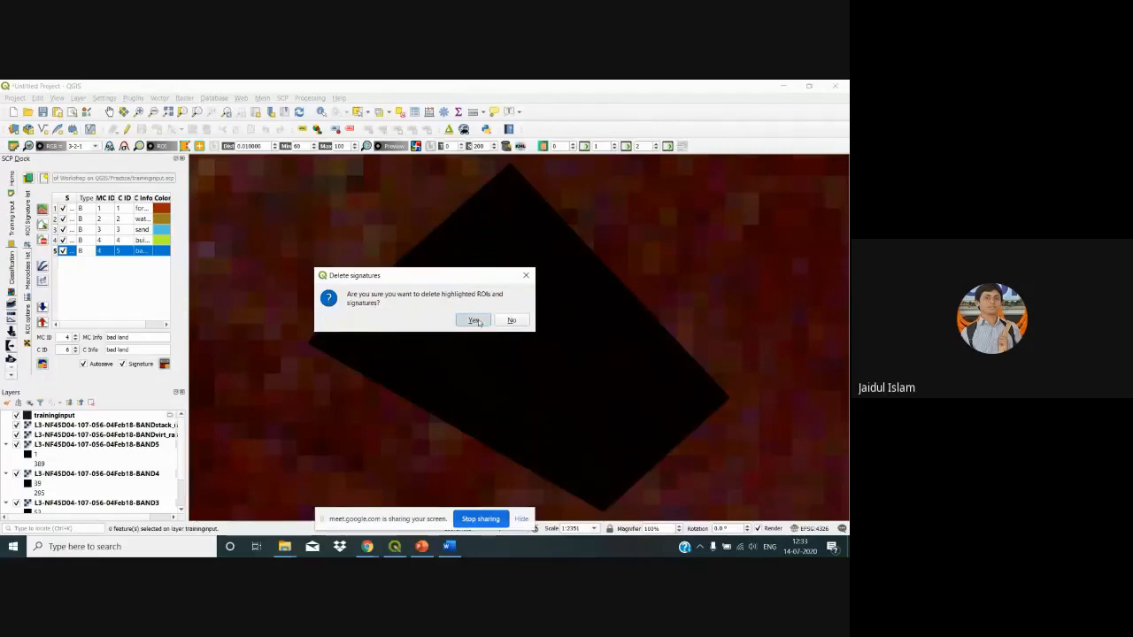
Set the macroclass ID and class ID to 5, with bad land as the macroclass info
left_click(169, 113)
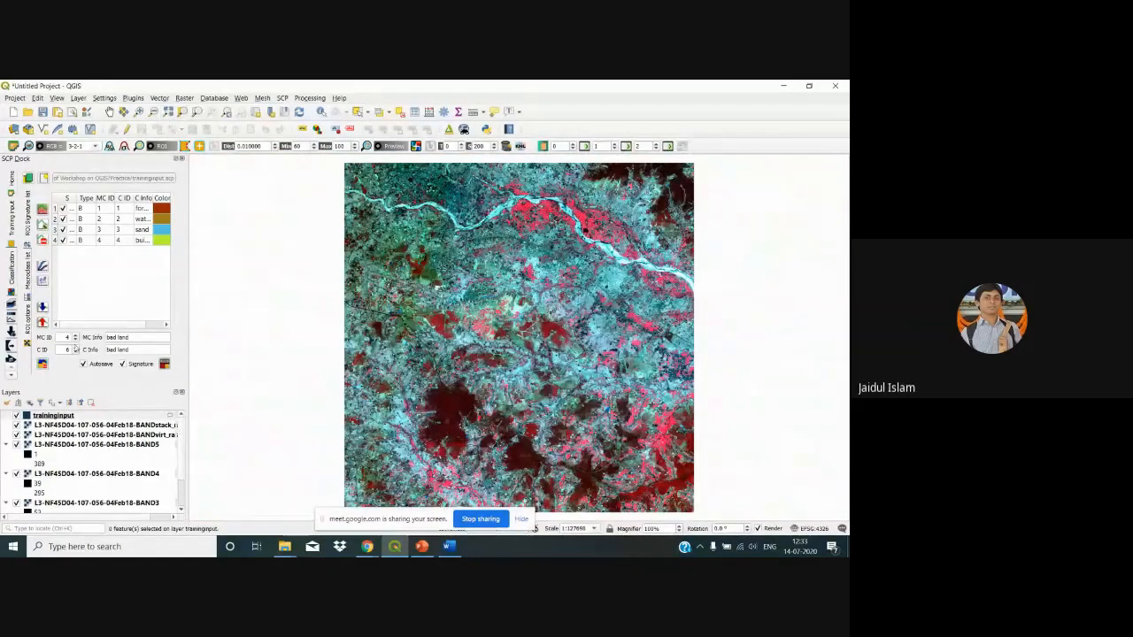
left_click(76, 341)
left_click(76, 335)
left_click(76, 353)
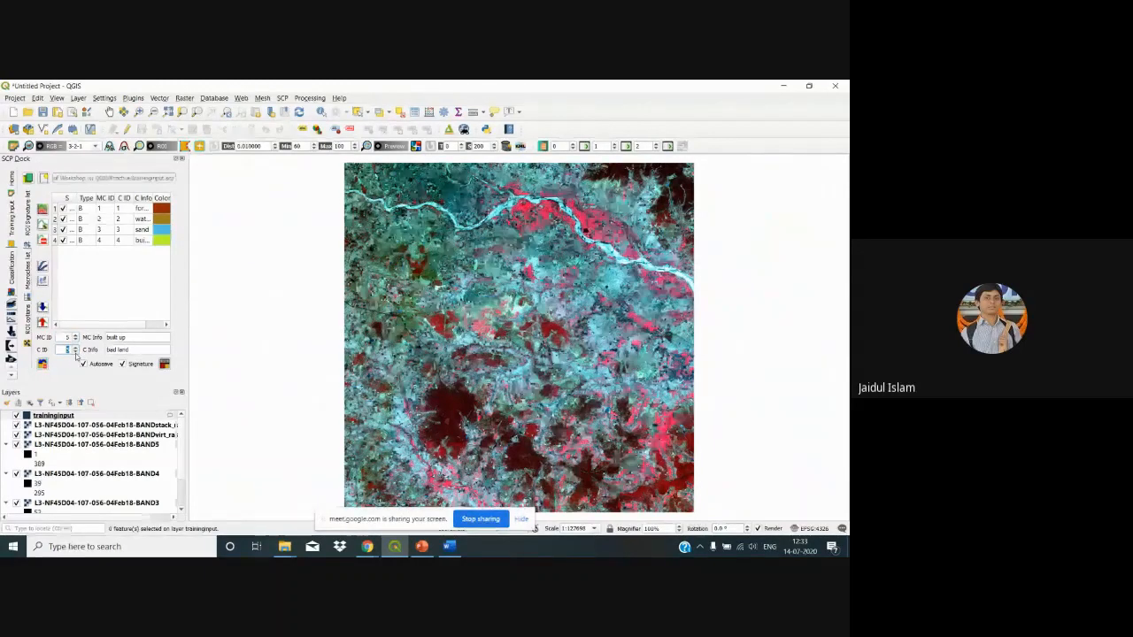
left_click_drag(131, 337, 98, 338)
type("n")
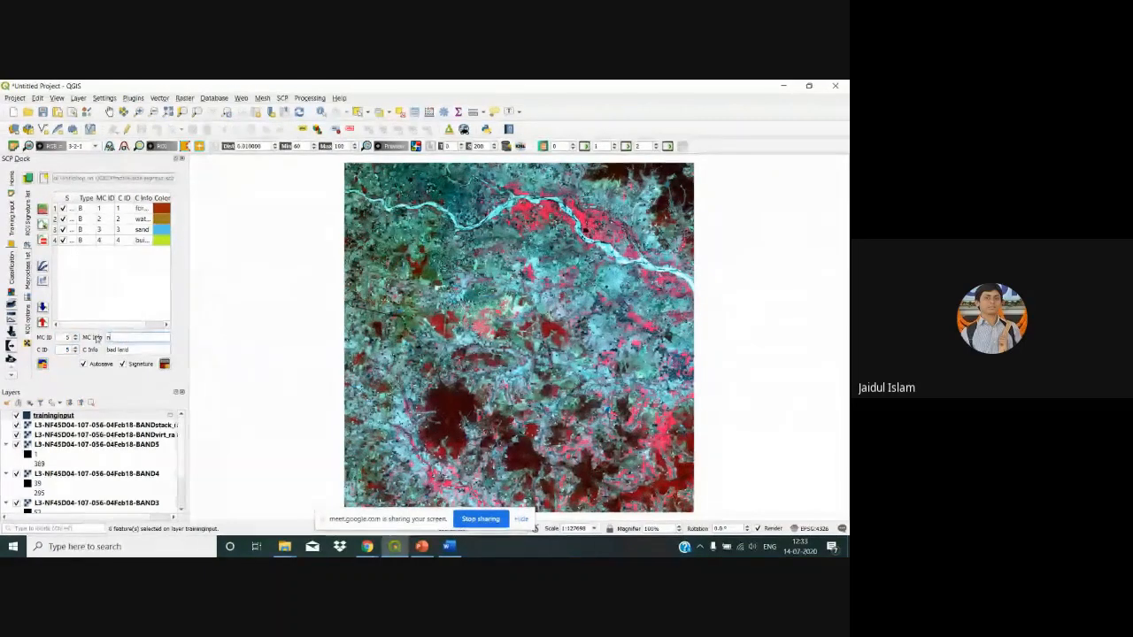
type("bad ")
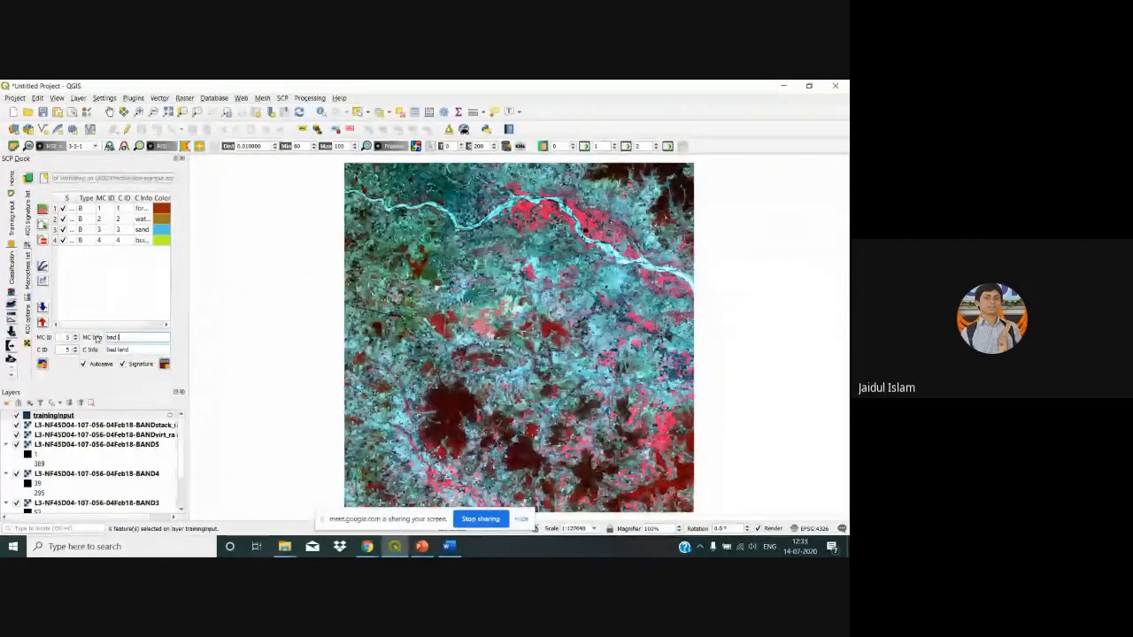
type("land")
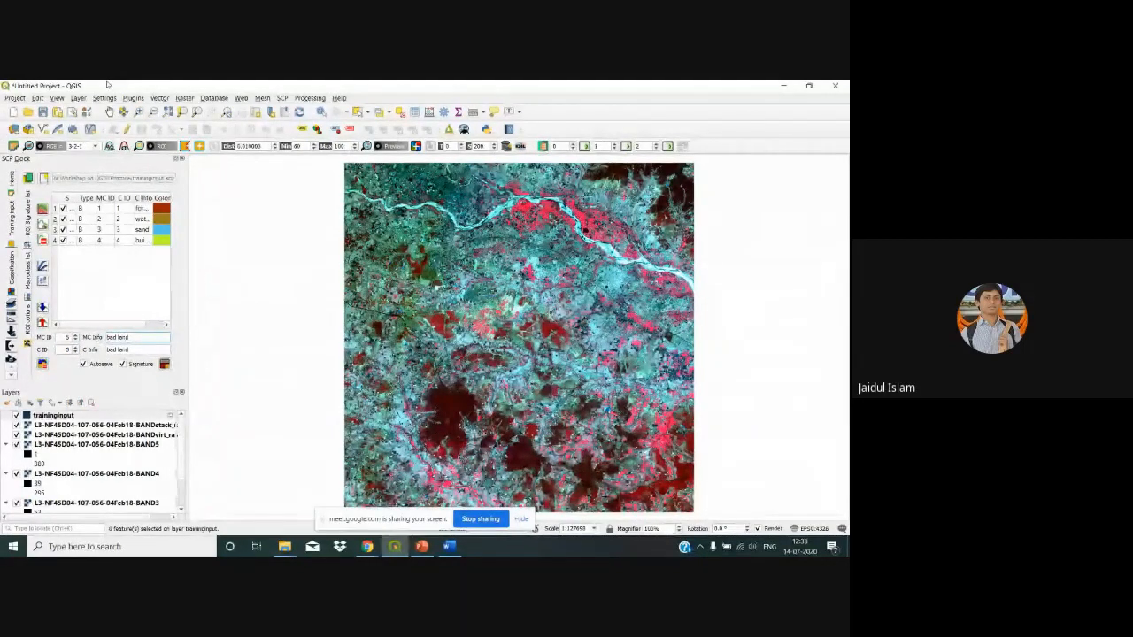
Draw a four-sided bad land ROI polygon in the southeast part of the south-central dark red patch and save it to the training input
left_click(138, 111)
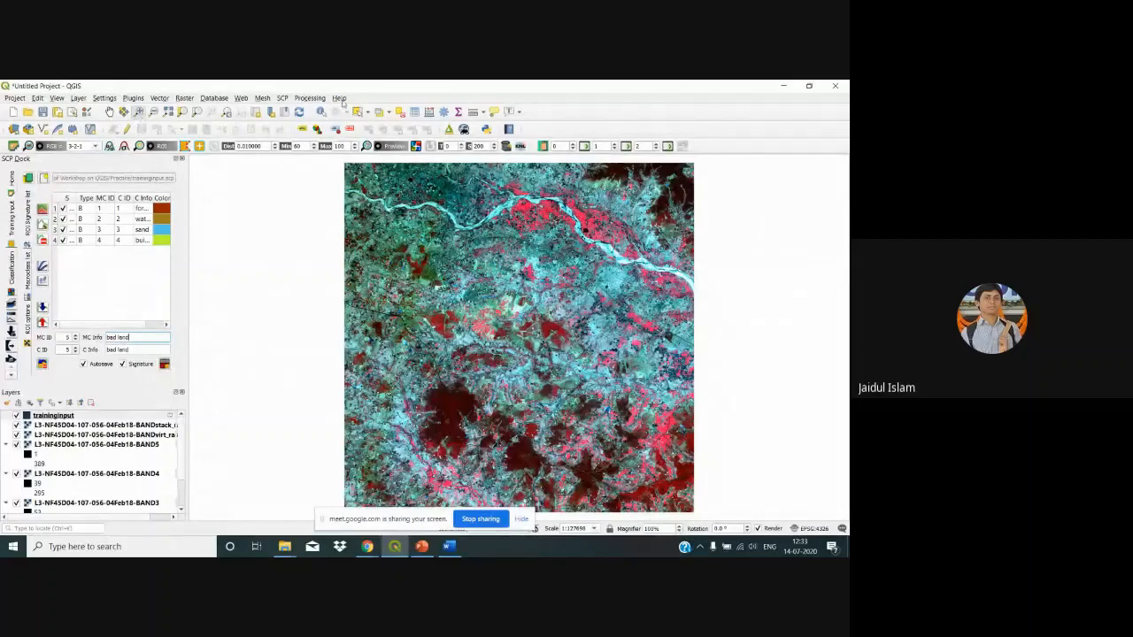
left_click(516, 463)
left_click(348, 214)
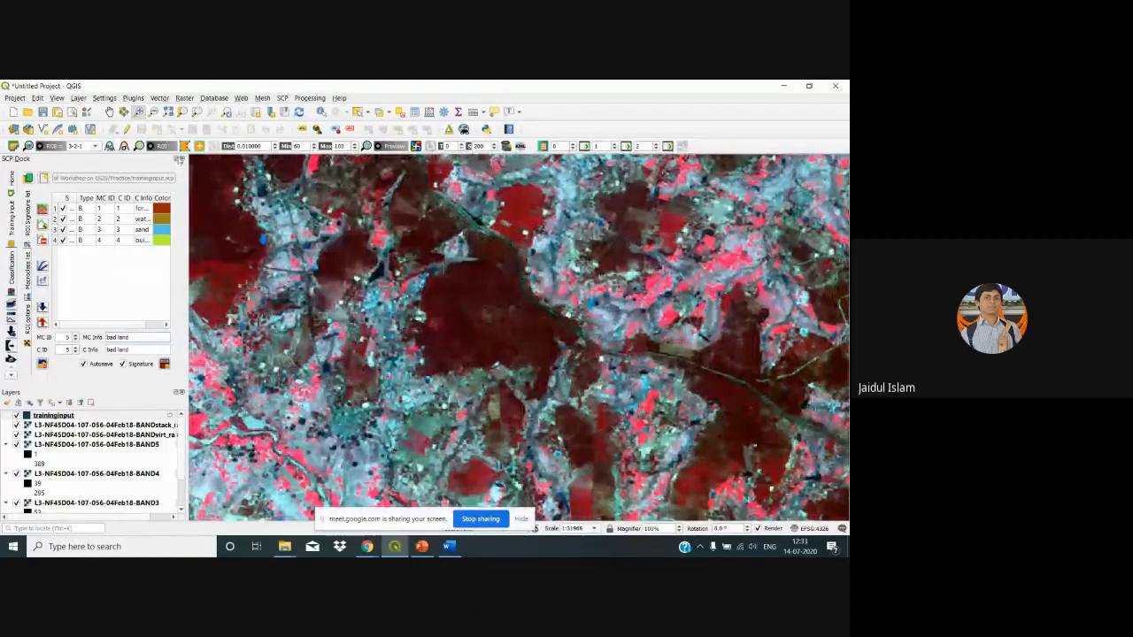
left_click(184, 146)
left_click(544, 363)
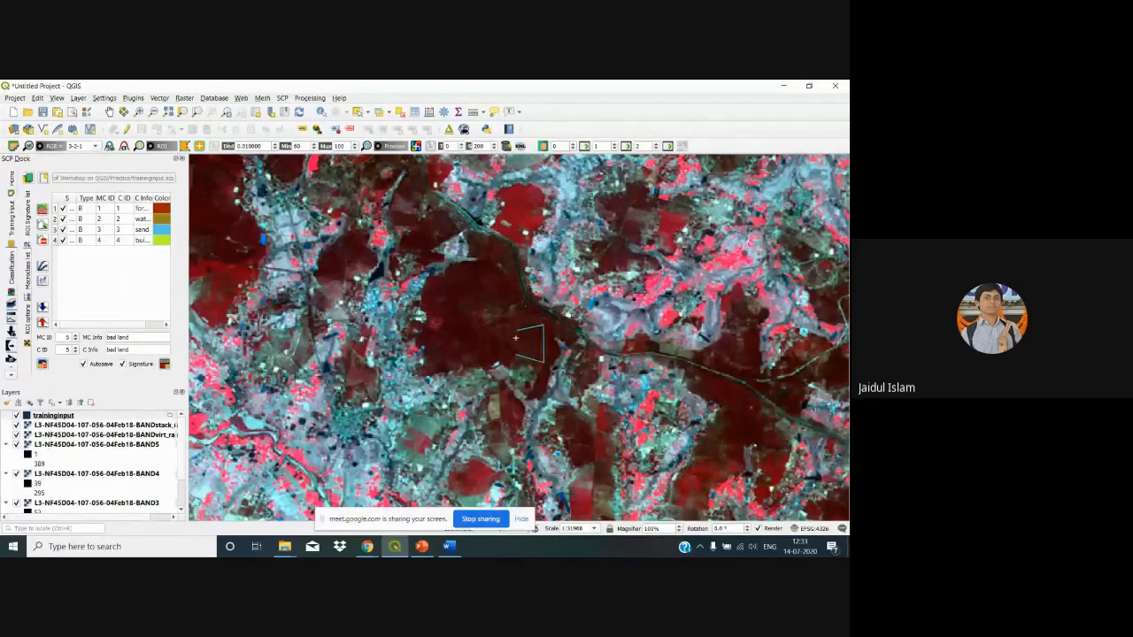
right_click(516, 331)
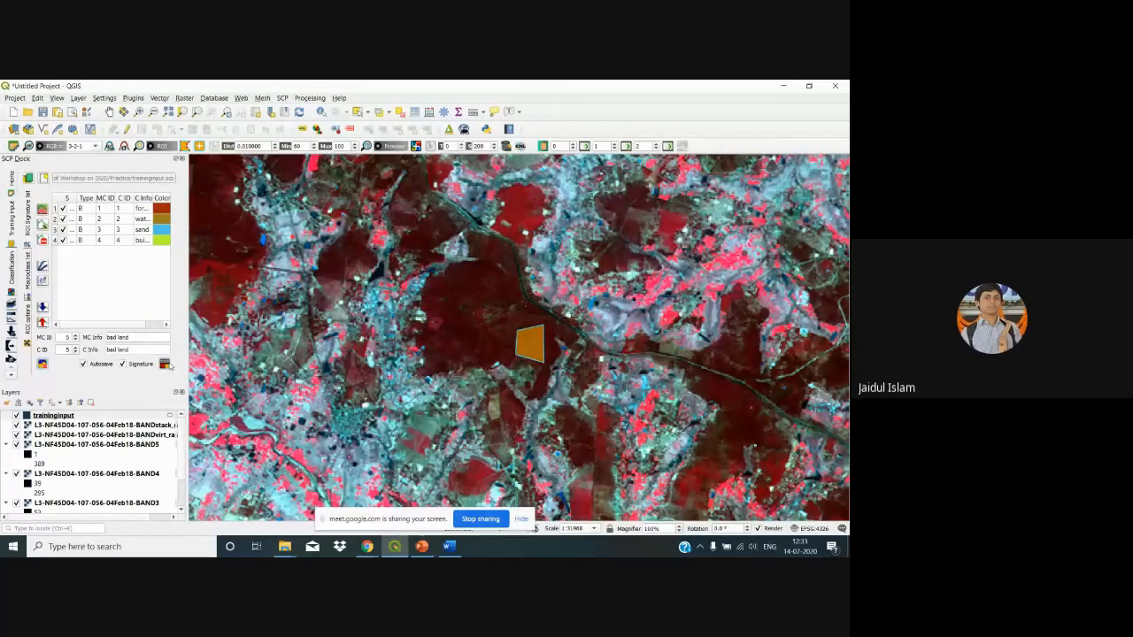
left_click(164, 364)
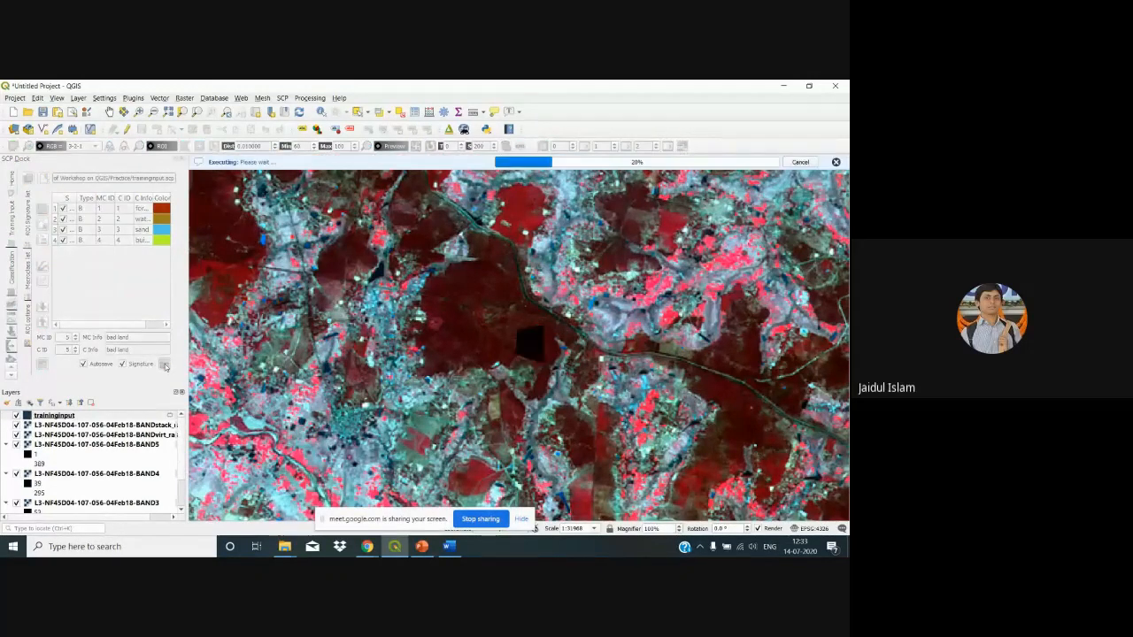
Set the macroclass ID to 6 and both the macroclass info and the class info to agricultural land
left_click(173, 115)
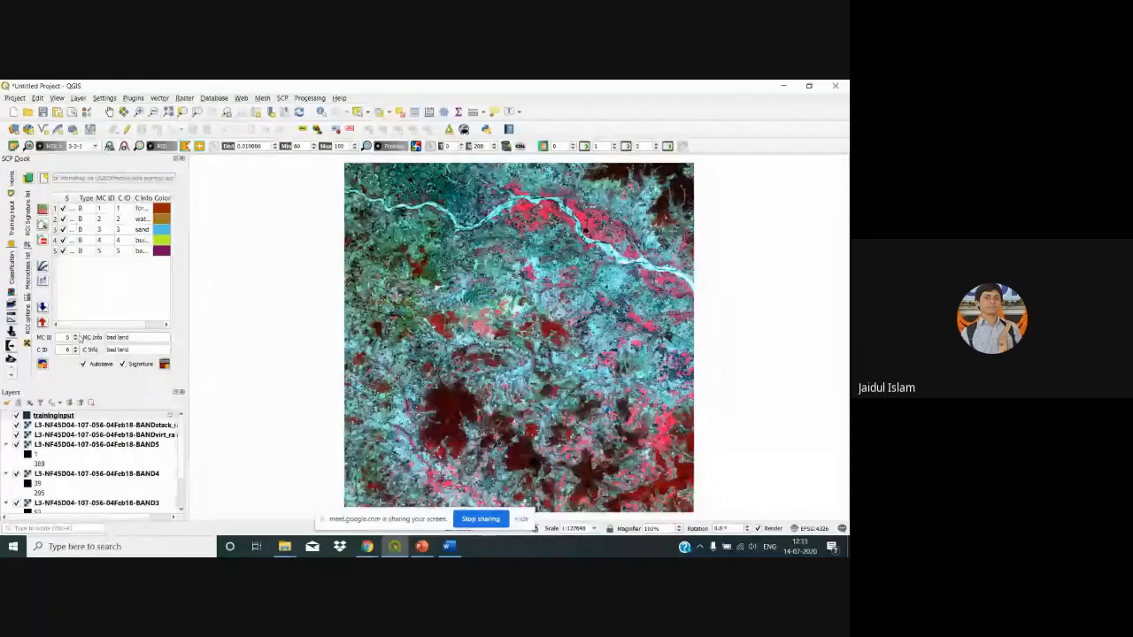
left_click(76, 334)
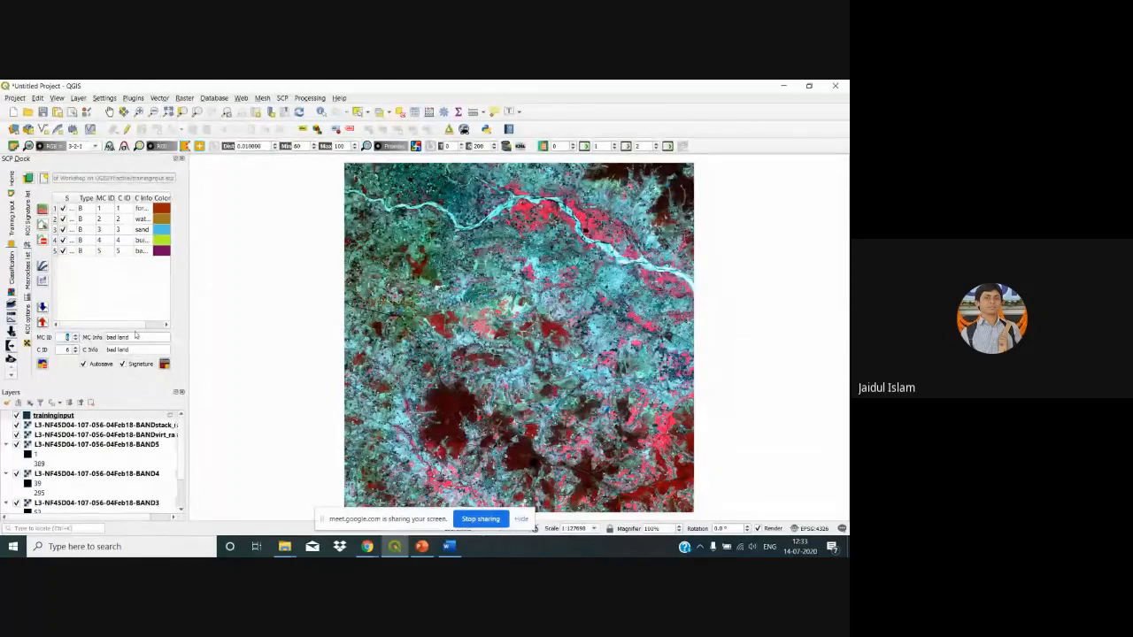
key("BackSpace")
key("BackSpace")
key("BackSpace")
key("BackSpace")
key("BackSpace")
key("BackSpace")
type("agri")
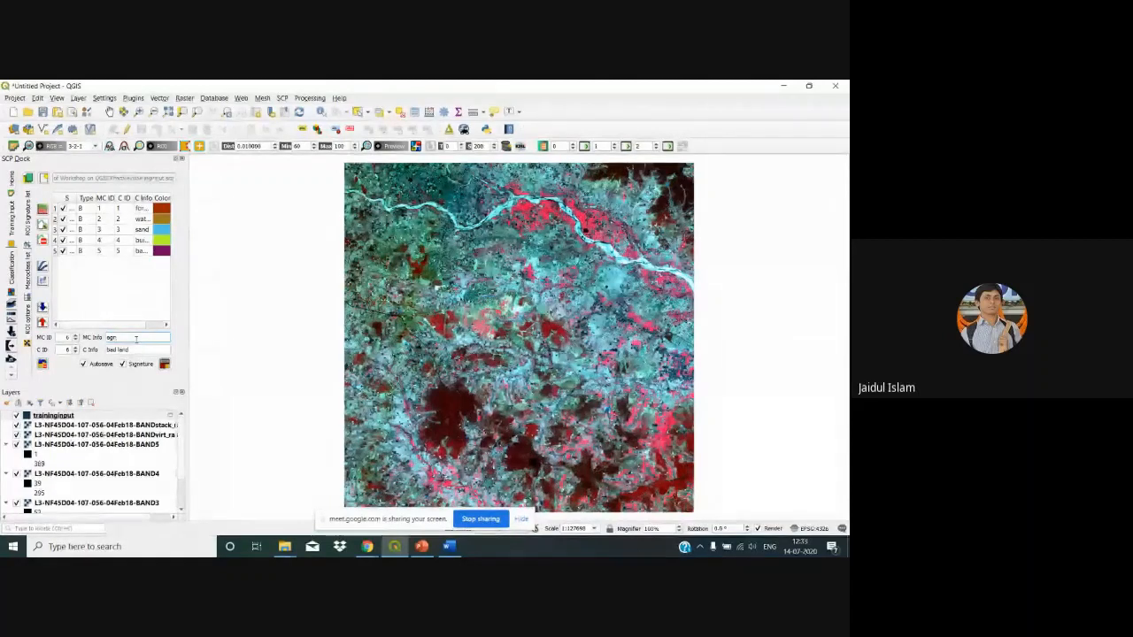
type("cultural land")
left_click_drag(138, 351, 98, 352)
type("a")
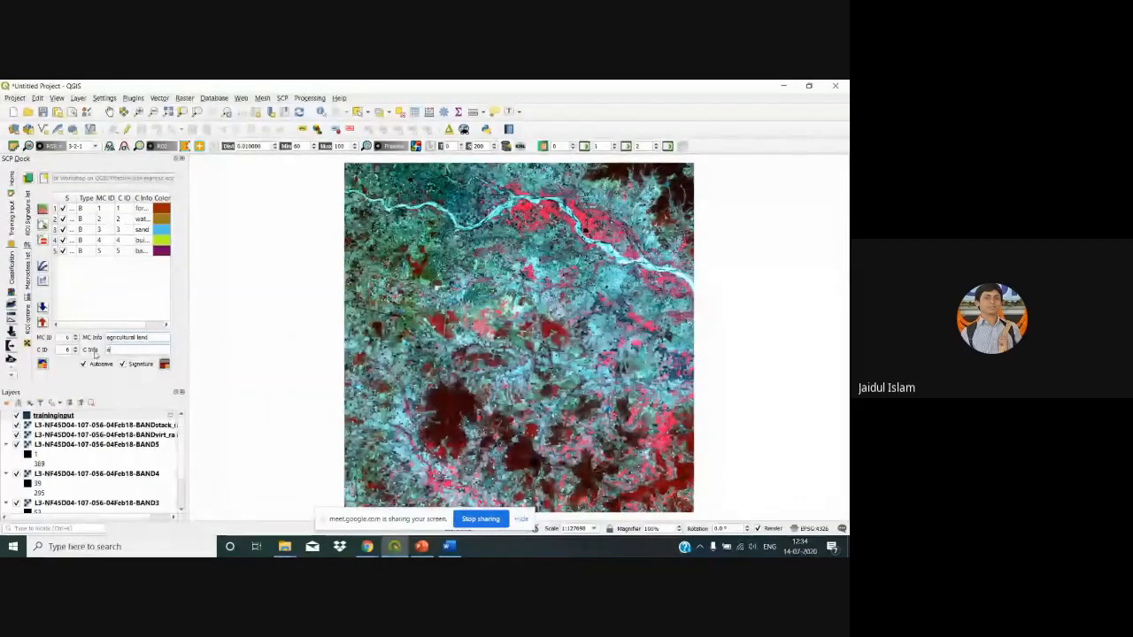
type("gricult")
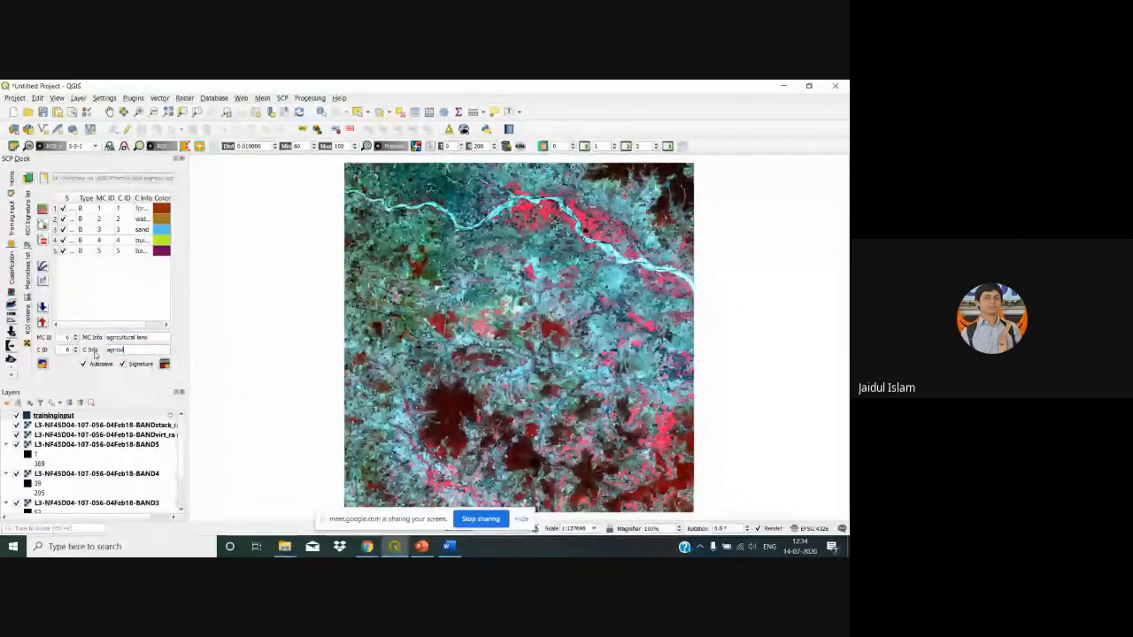
type("ural land")
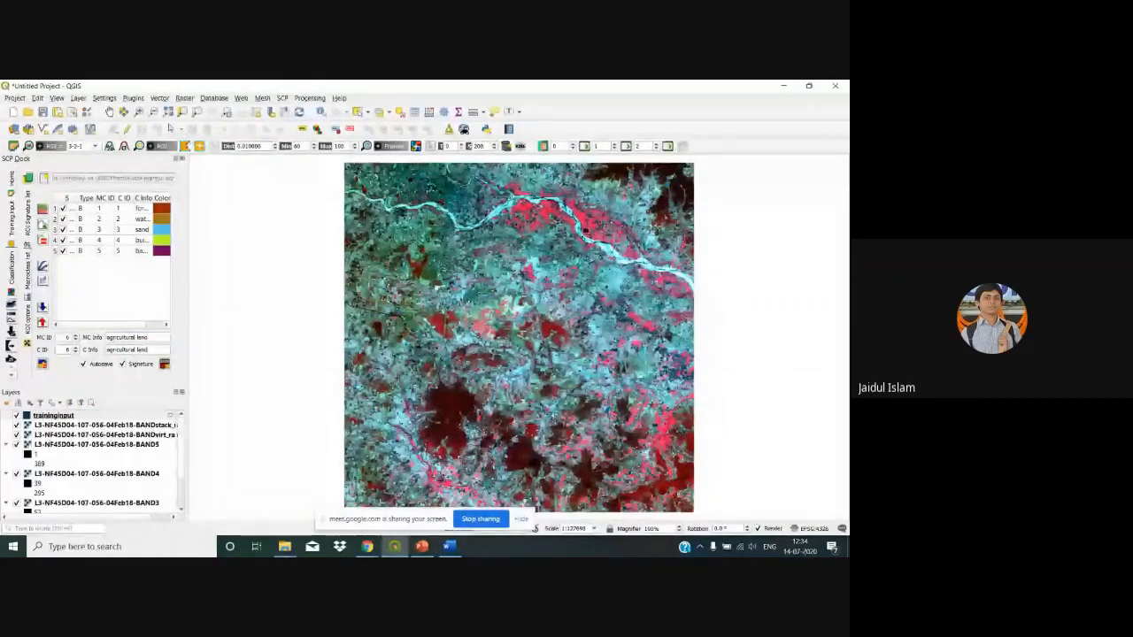
Draw an agricultural land ROI polygon on the green field just east of the black line's bend in the western image and save it to the training input
left_click(139, 112)
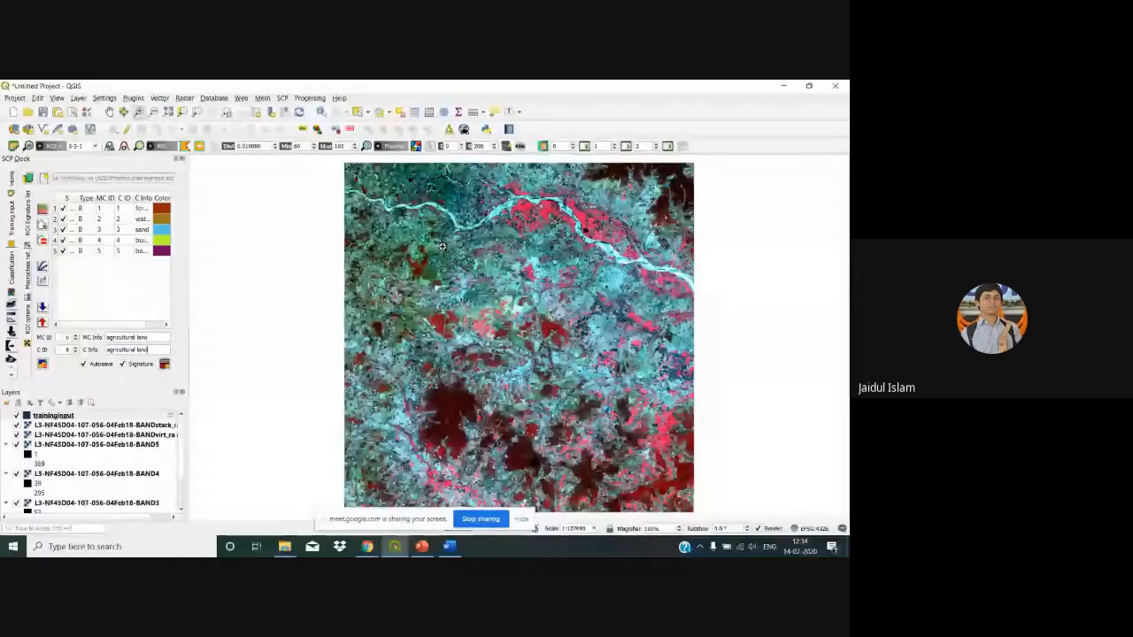
left_click(421, 324)
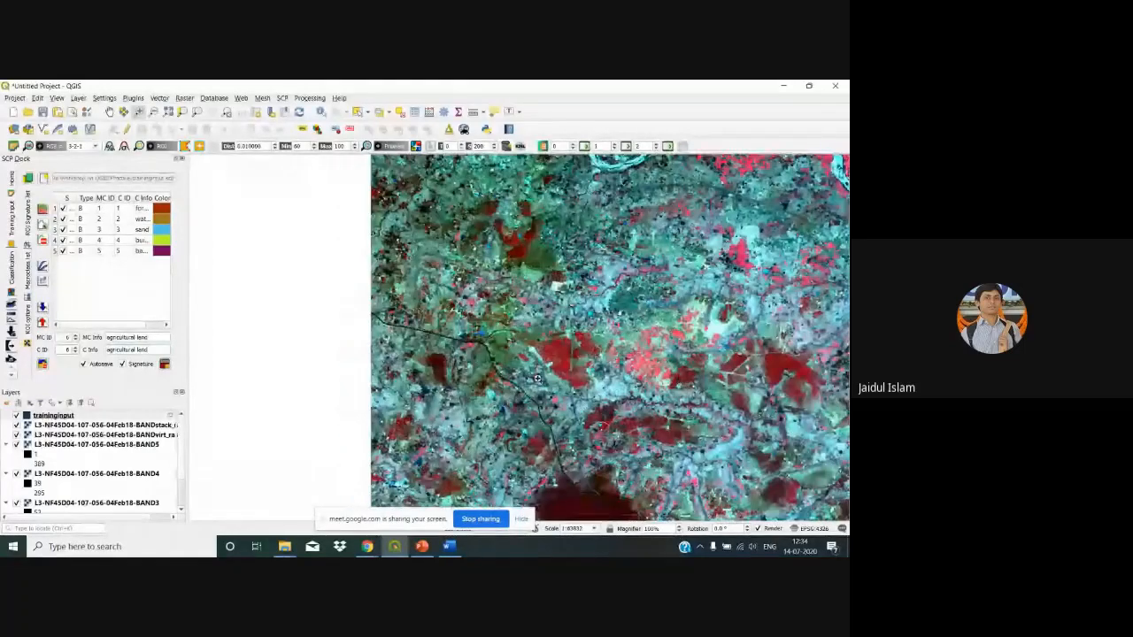
left_click(501, 353)
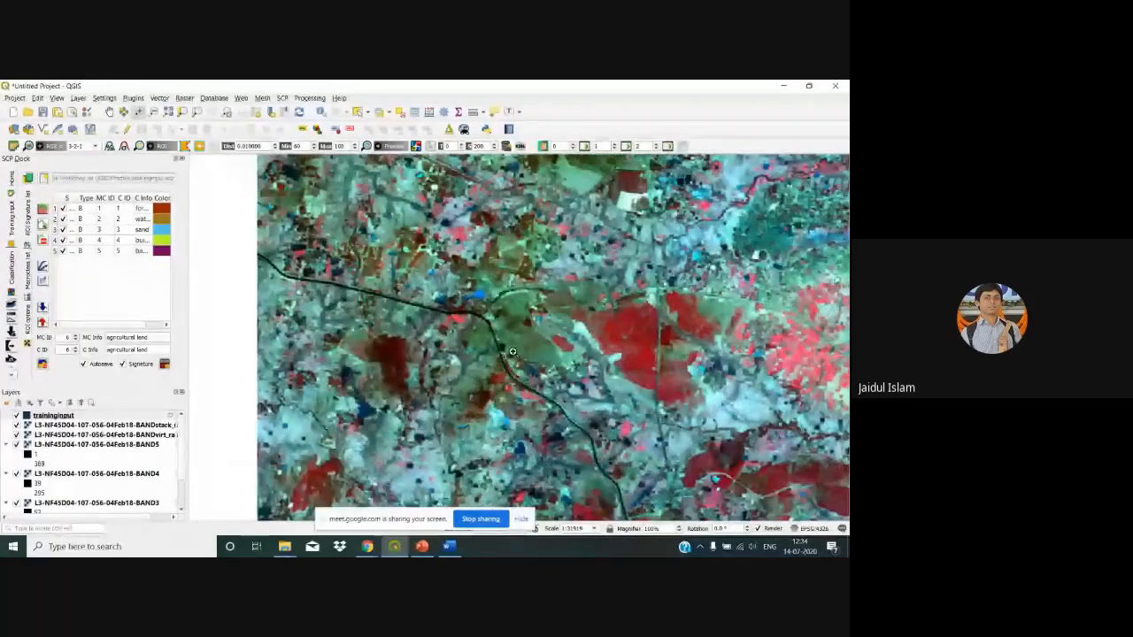
left_click(511, 352)
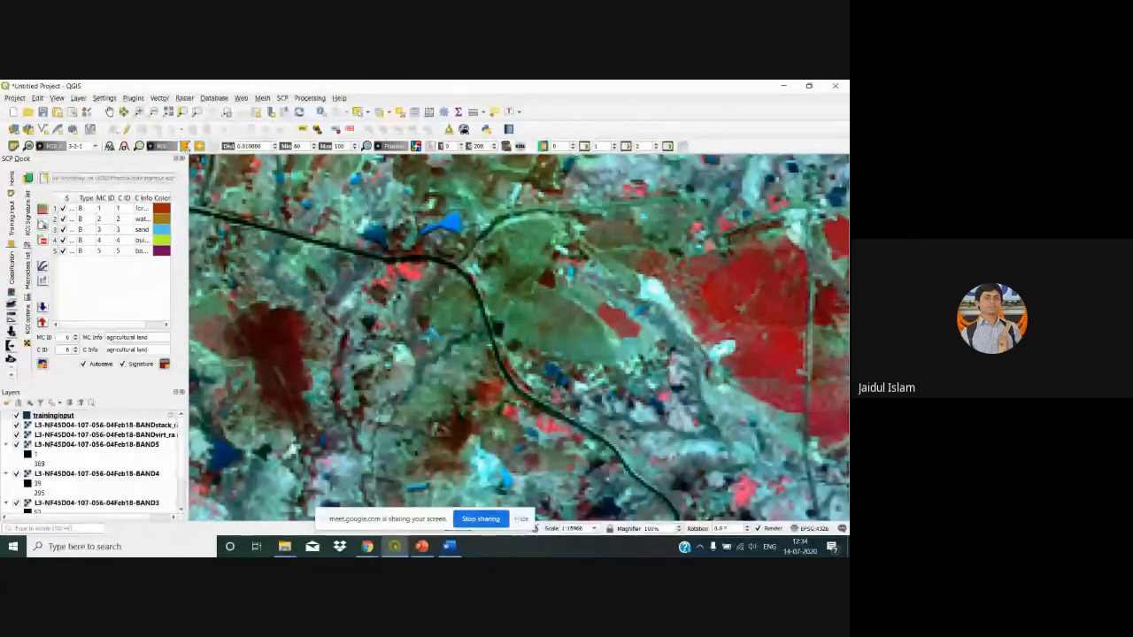
left_click(529, 301)
left_click(544, 350)
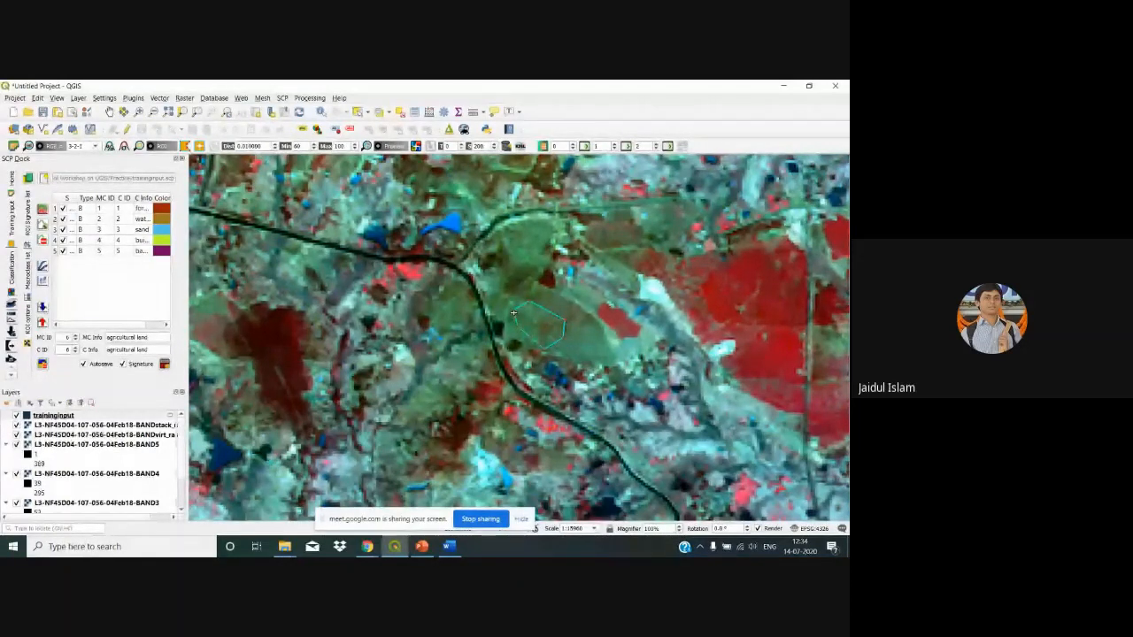
right_click(512, 311)
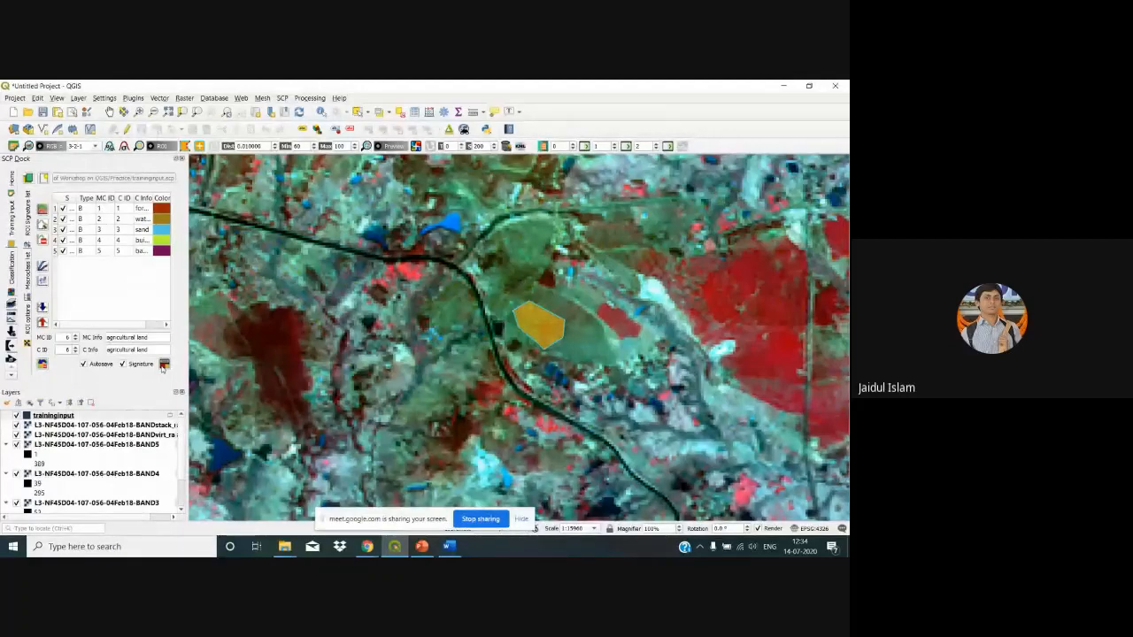
left_click(164, 364)
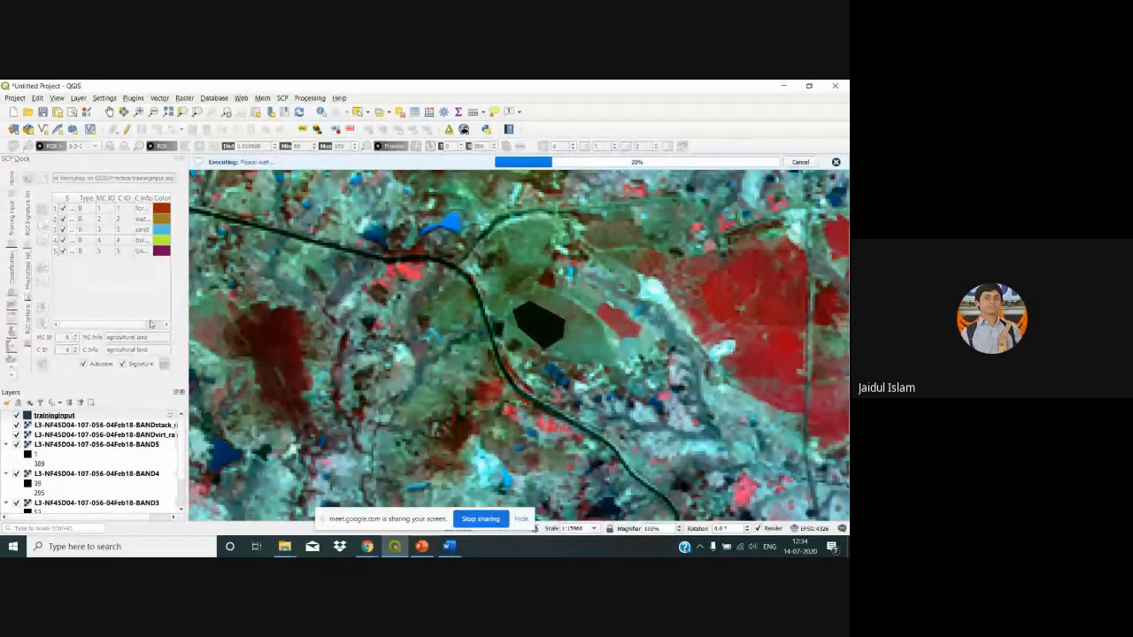
Change the forest signature's color to green (#00aa00) in the ROI and signature list
left_click(170, 113)
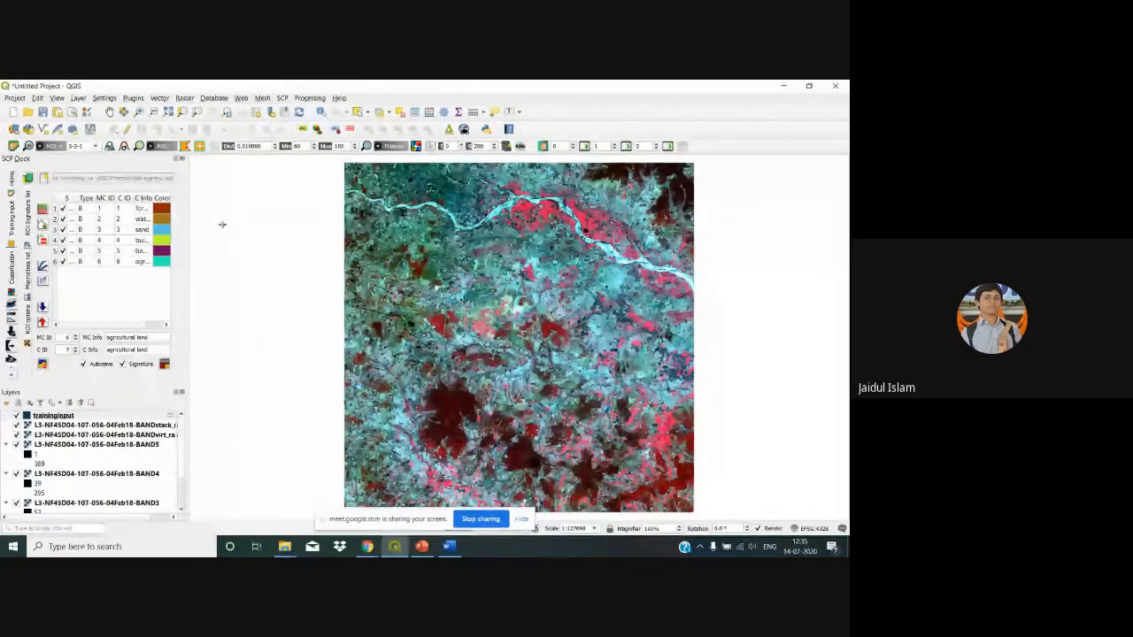
left_click(165, 208)
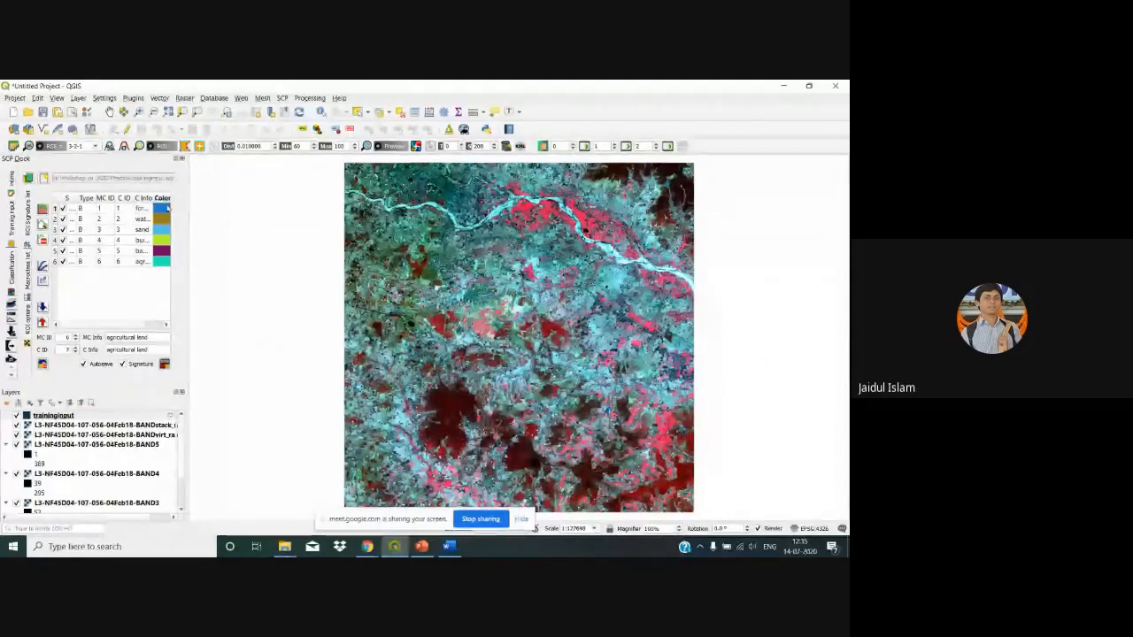
double_click(165, 208)
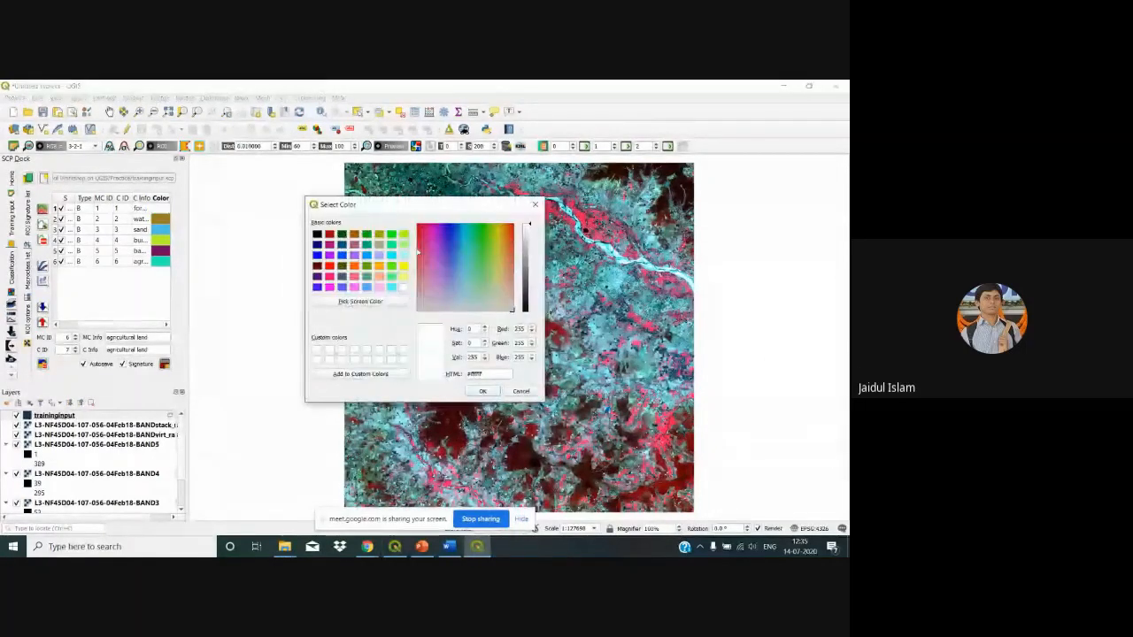
left_click(366, 240)
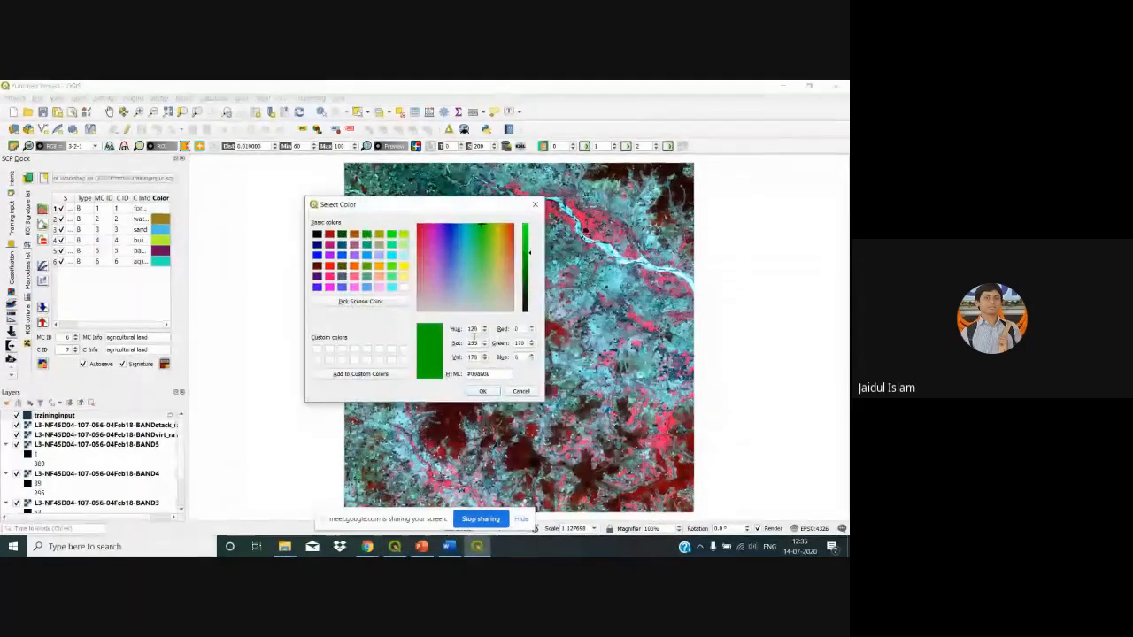
left_click(482, 392)
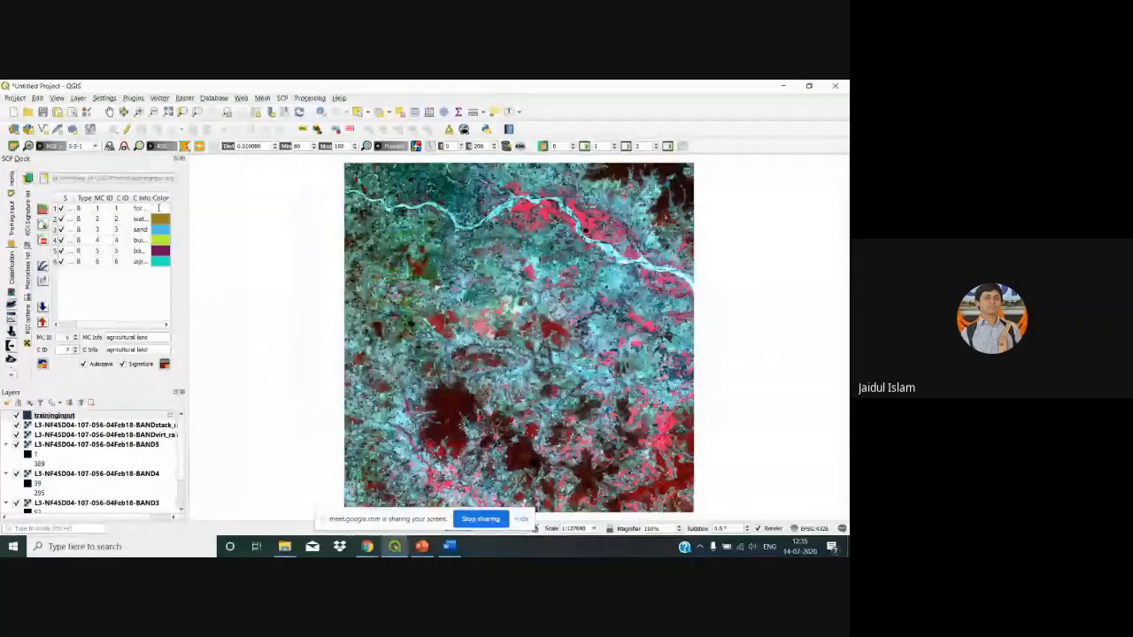
Change the water signature's color to light cyan and the sand signature's color to white
left_click(163, 221)
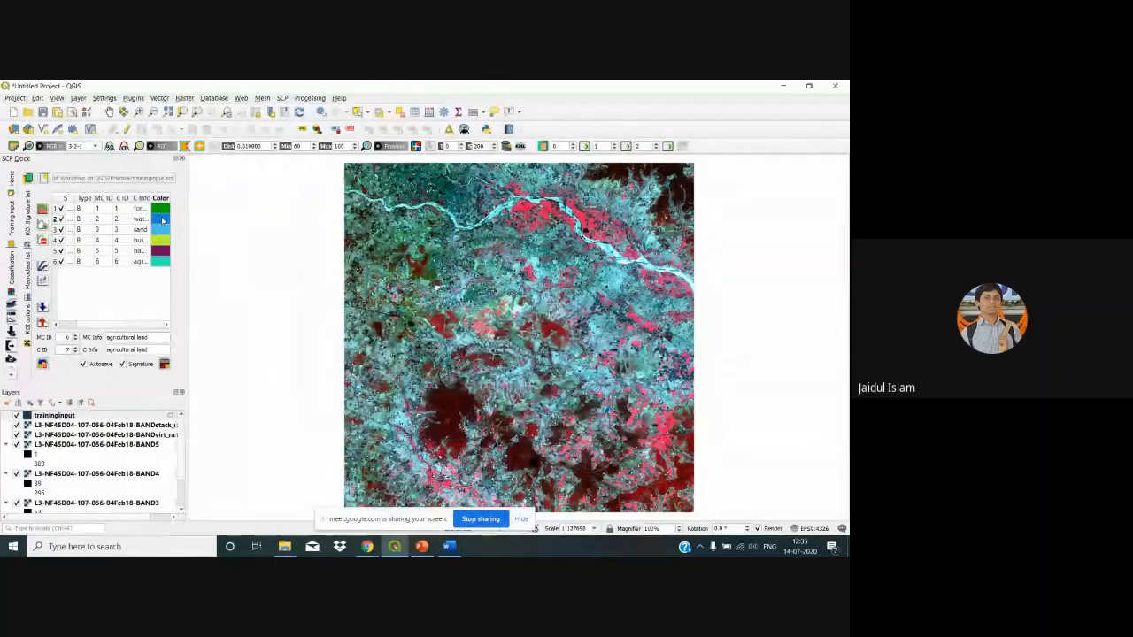
double_click(163, 220)
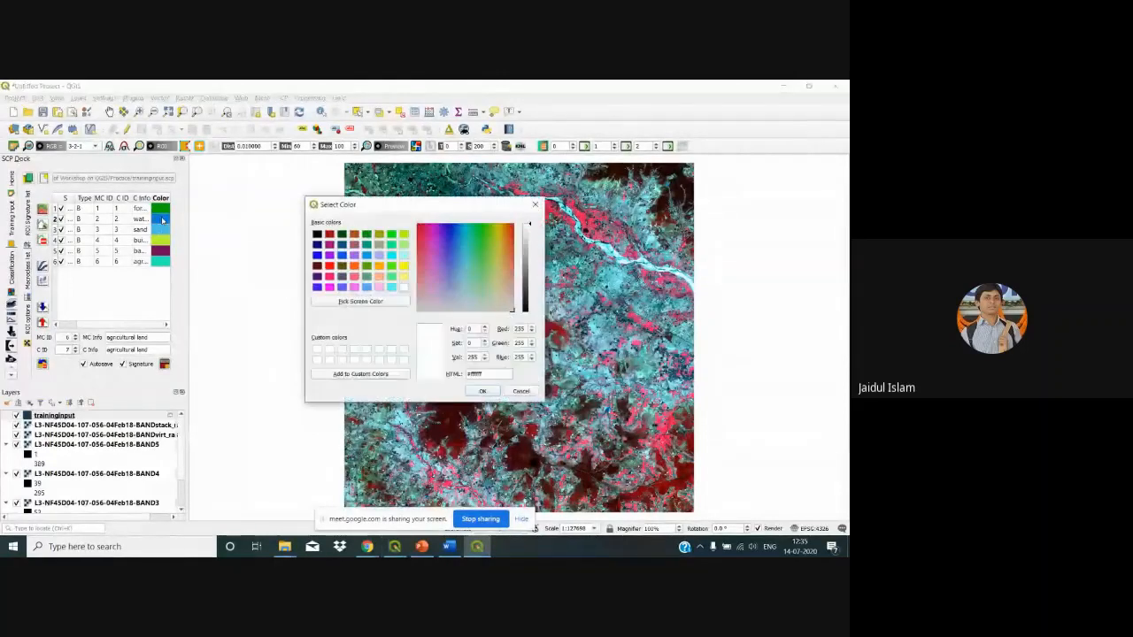
left_click(404, 255)
left_click(483, 392)
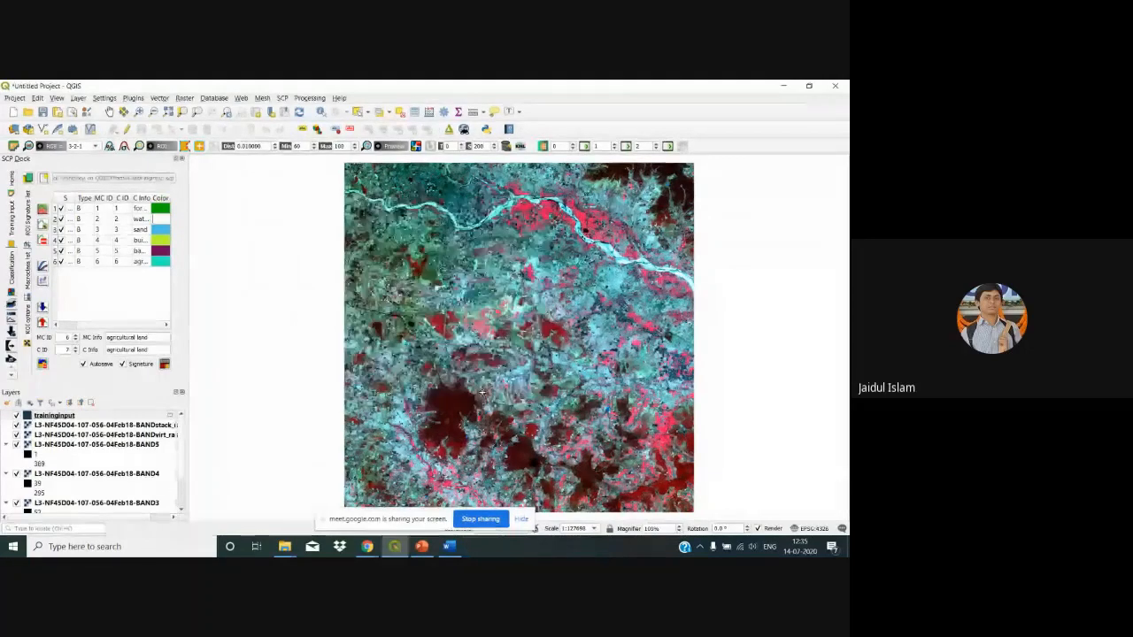
double_click(162, 229)
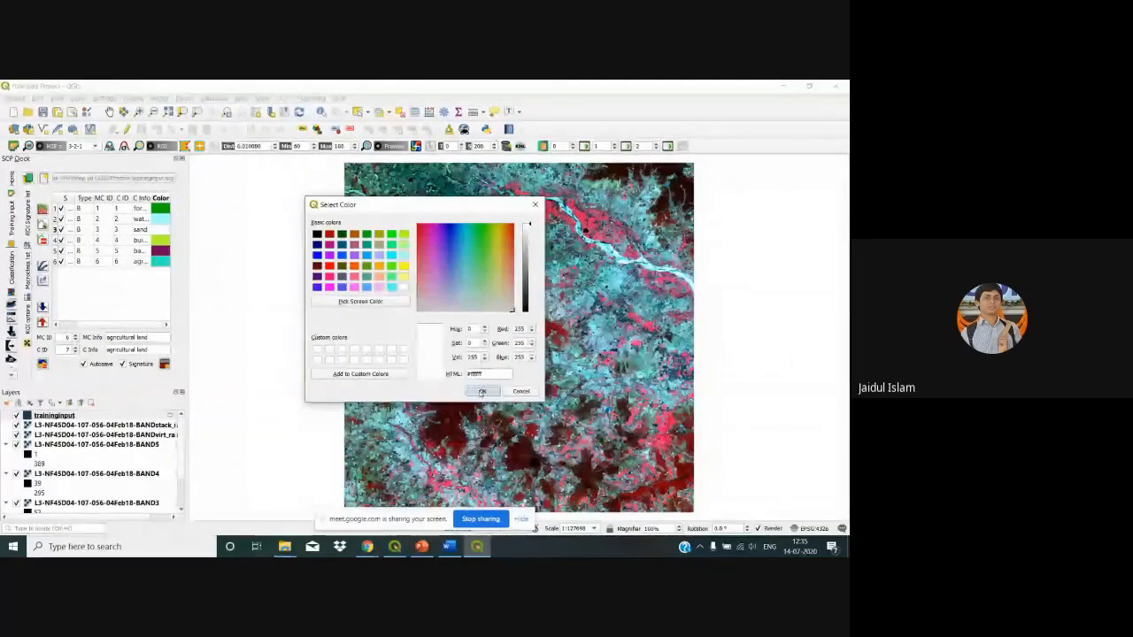
left_click(483, 391)
Change the built up signature's color to dark red (#aa0000) and the bad land signature's color to light orange (#ffaa7f)
double_click(162, 240)
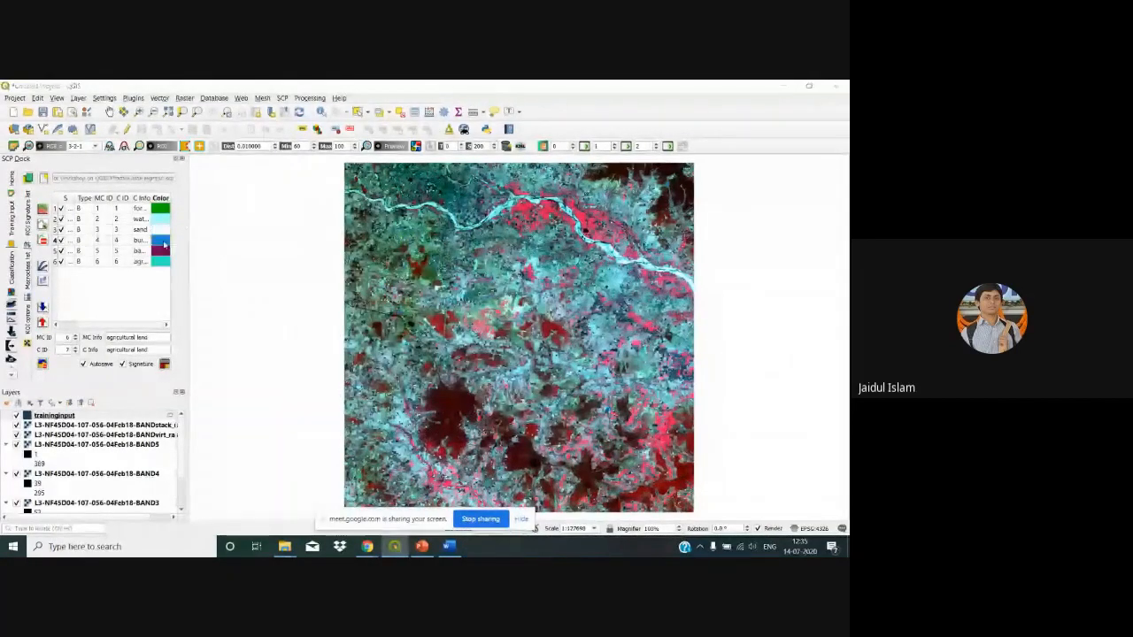
left_click(329, 235)
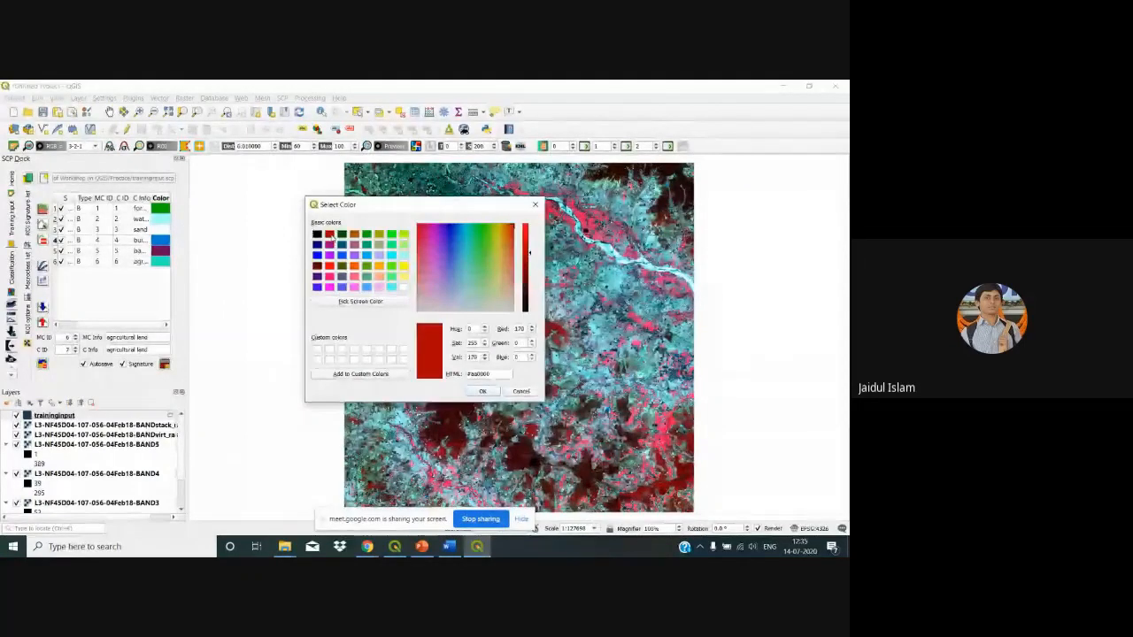
left_click(483, 391)
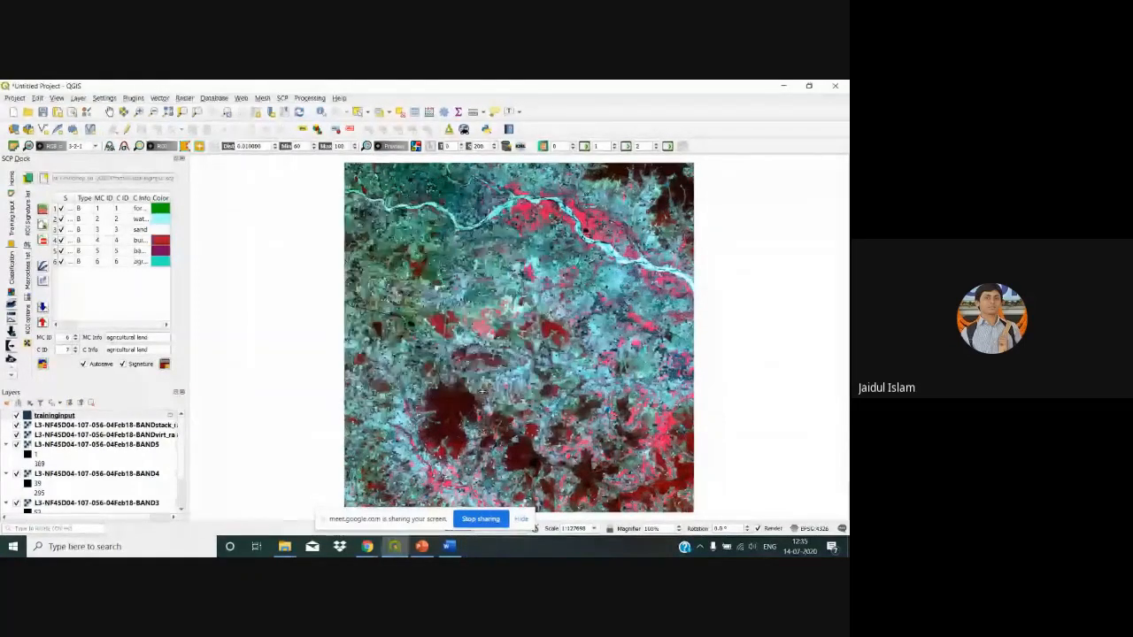
double_click(164, 252)
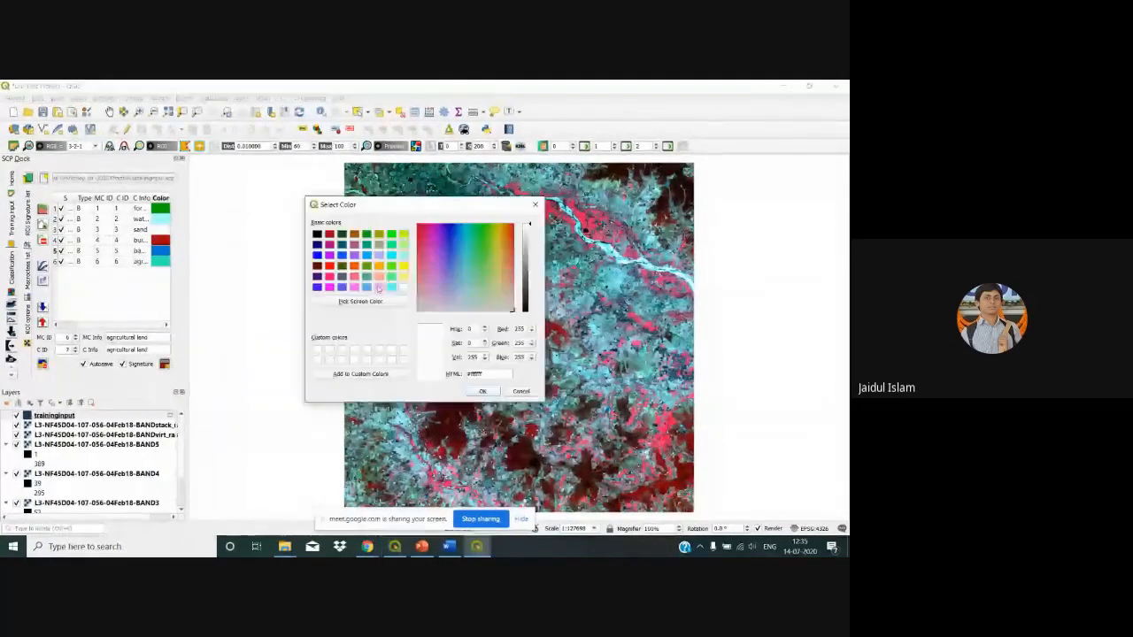
left_click(378, 276)
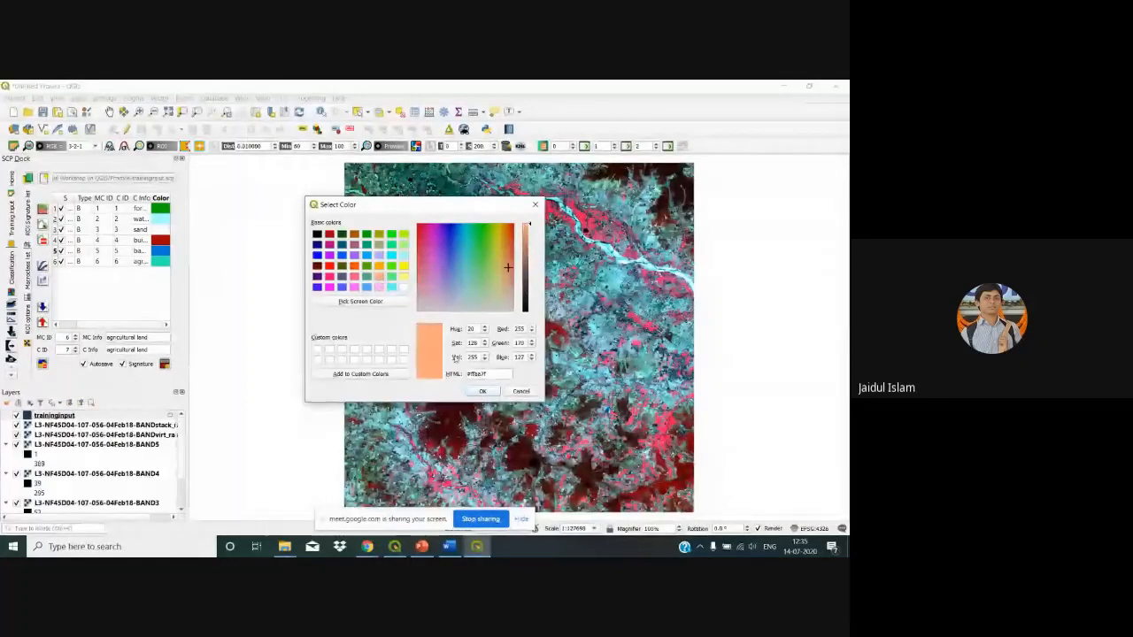
left_click(482, 391)
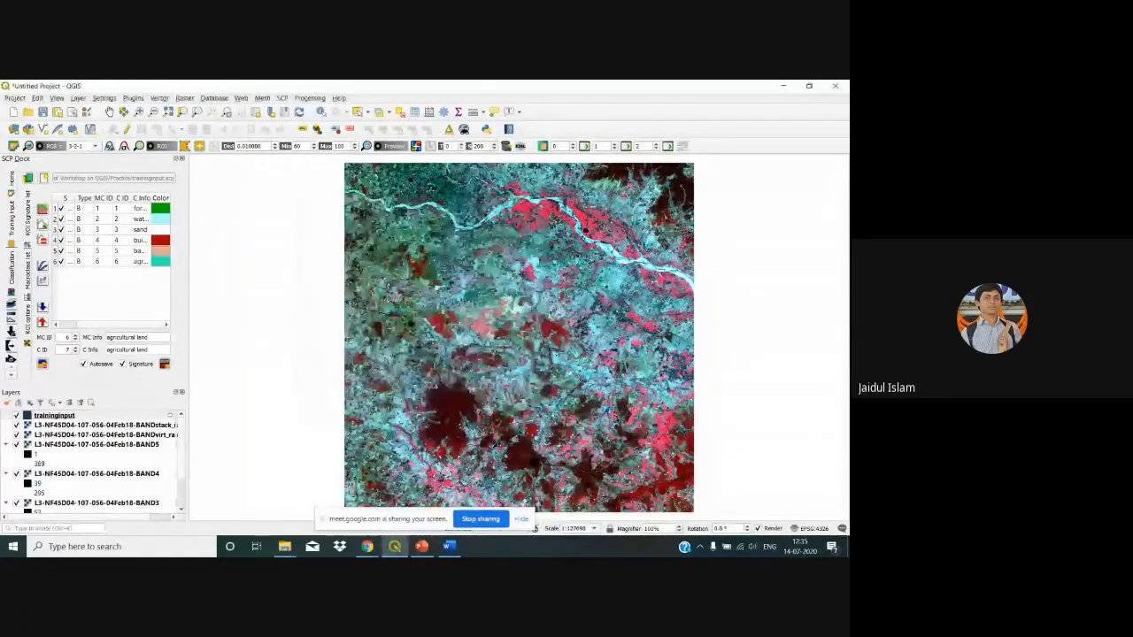
Change the agricultural land signature's color to pale yellow (#ffff7f)
double_click(162, 261)
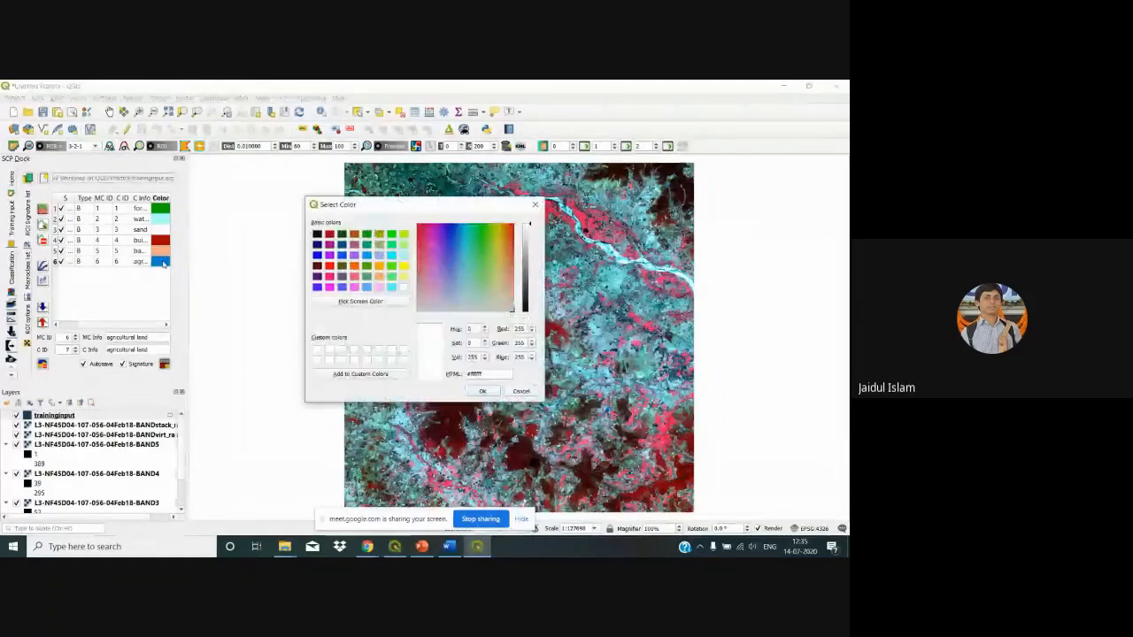
left_click(403, 278)
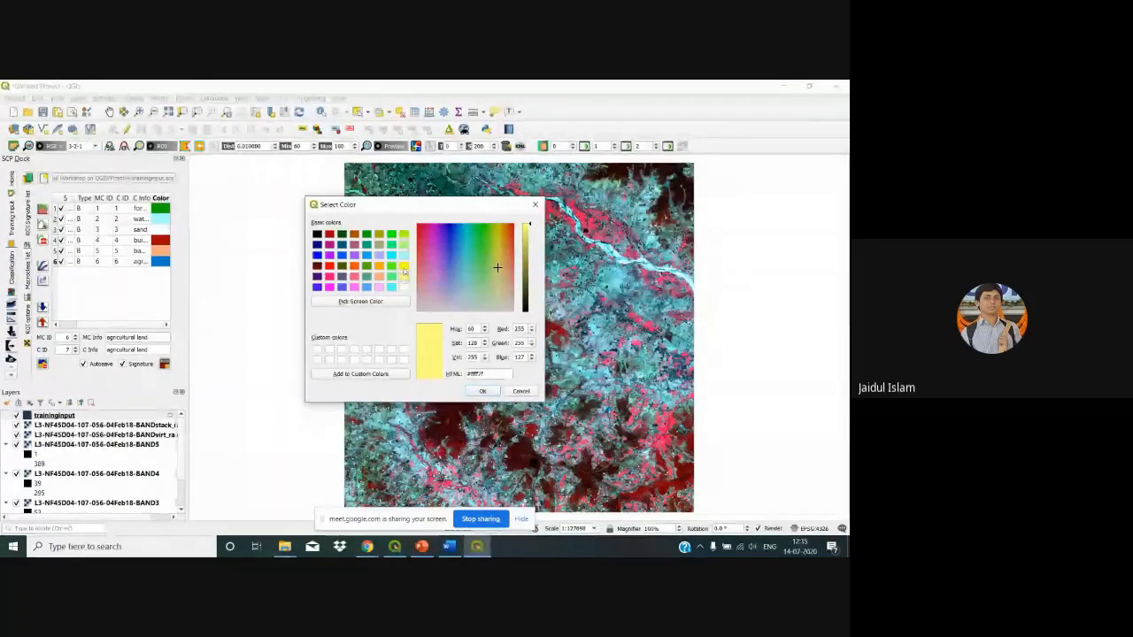
left_click(483, 392)
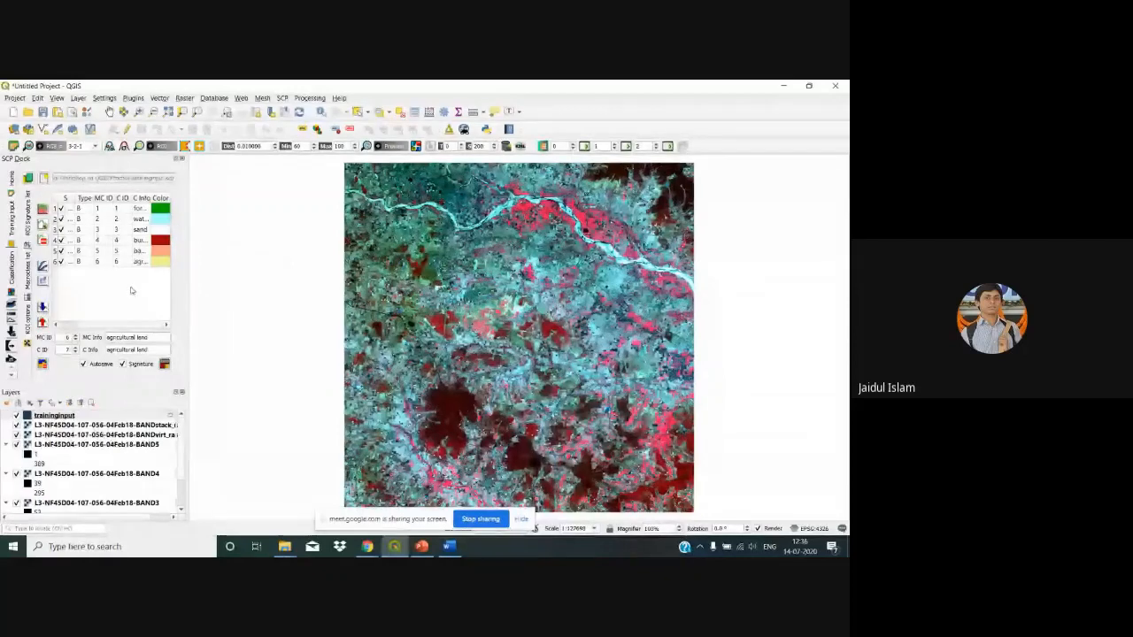
Open the macroclass list and set the forest macroclass color to green (#00aa00)
left_click(27, 270)
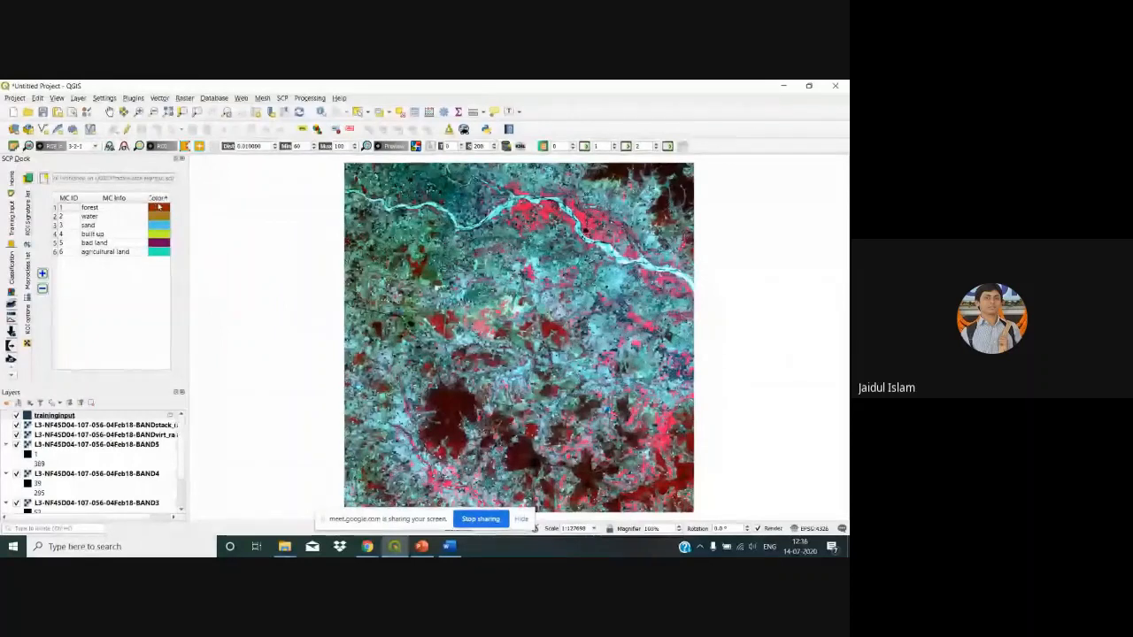
left_click(159, 209)
double_click(160, 209)
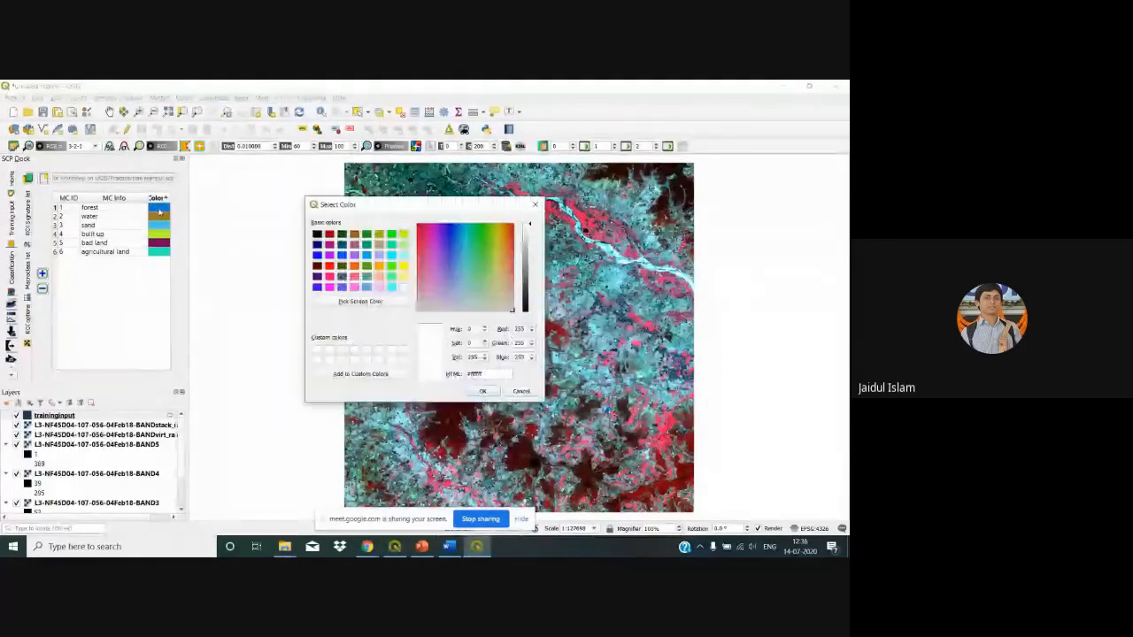
left_click(365, 236)
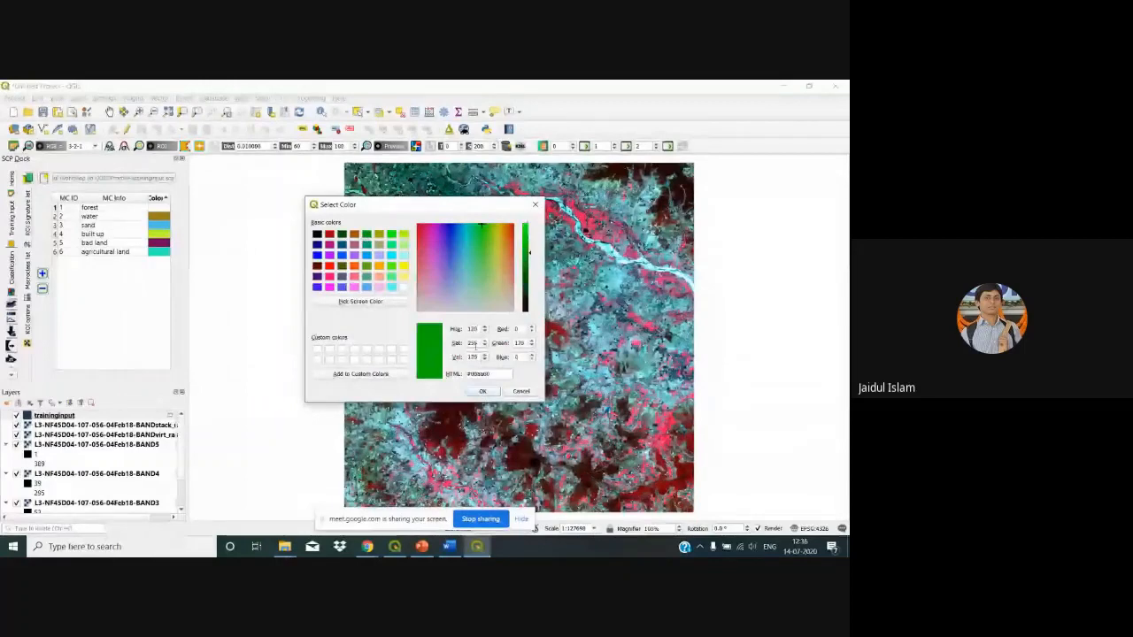
left_click(482, 391)
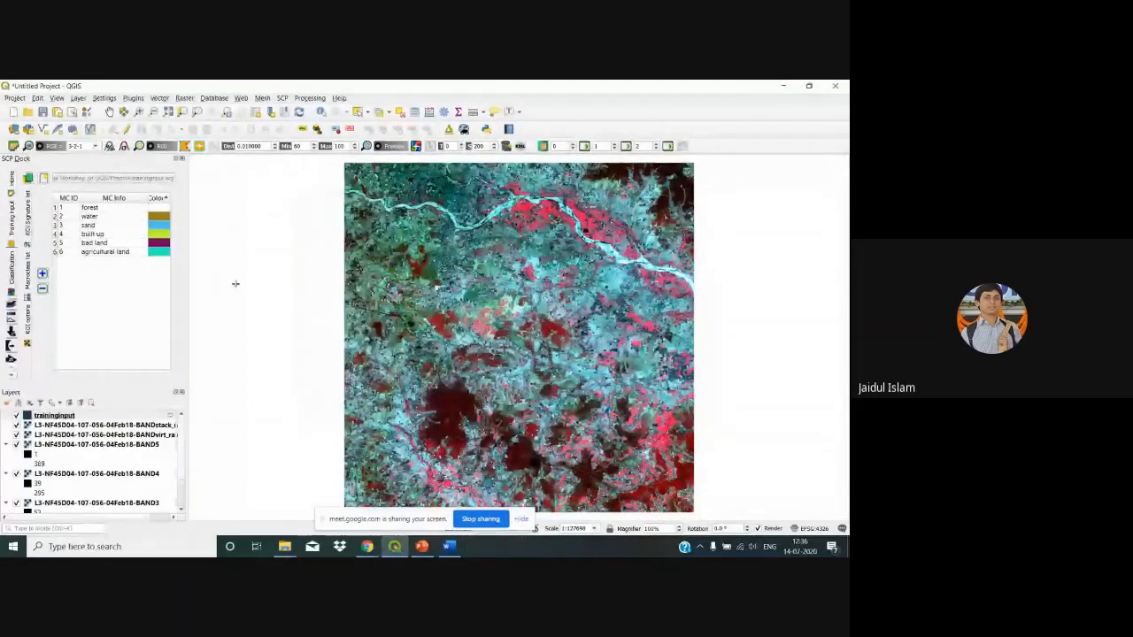
Set the water macroclass color to light cyan (#aaffff) and the sand macroclass color to white
double_click(160, 218)
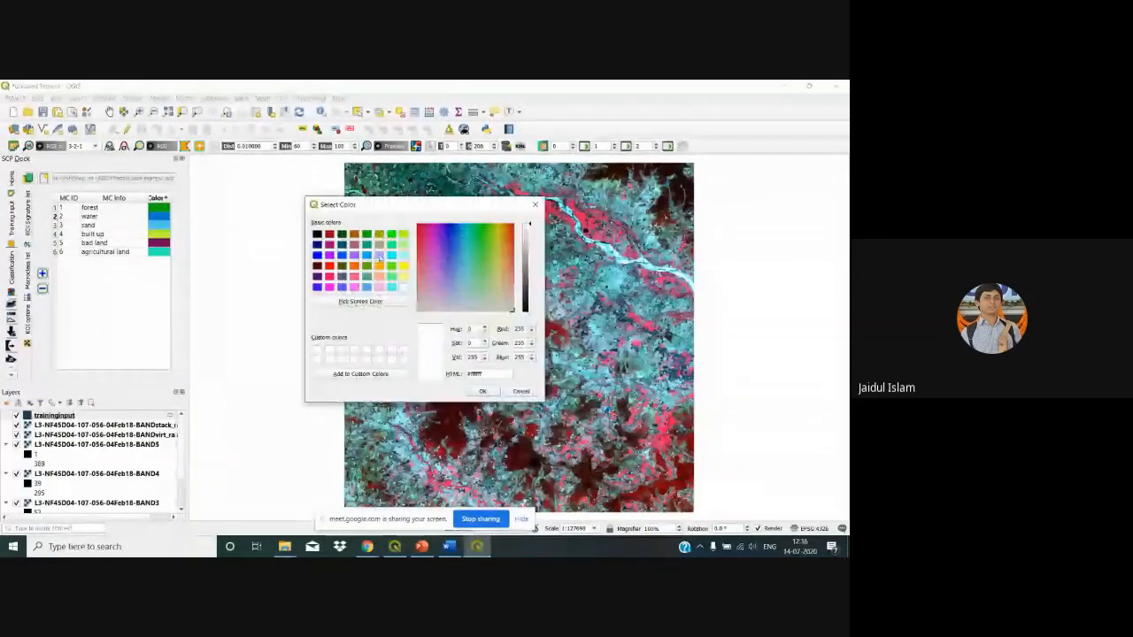
left_click(403, 257)
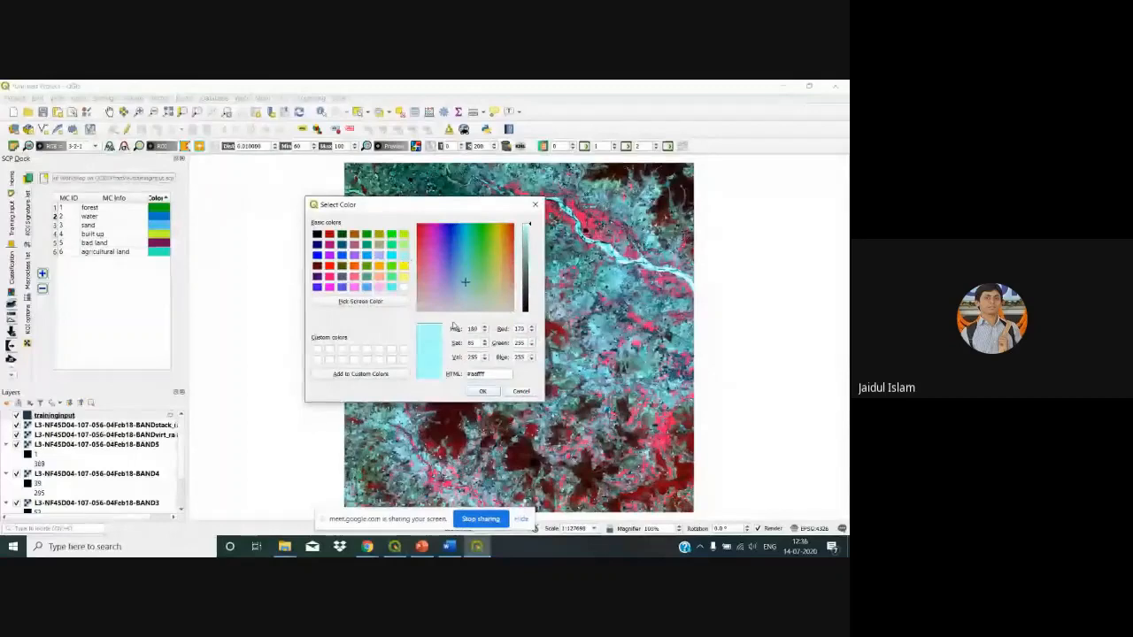
left_click(483, 392)
double_click(156, 226)
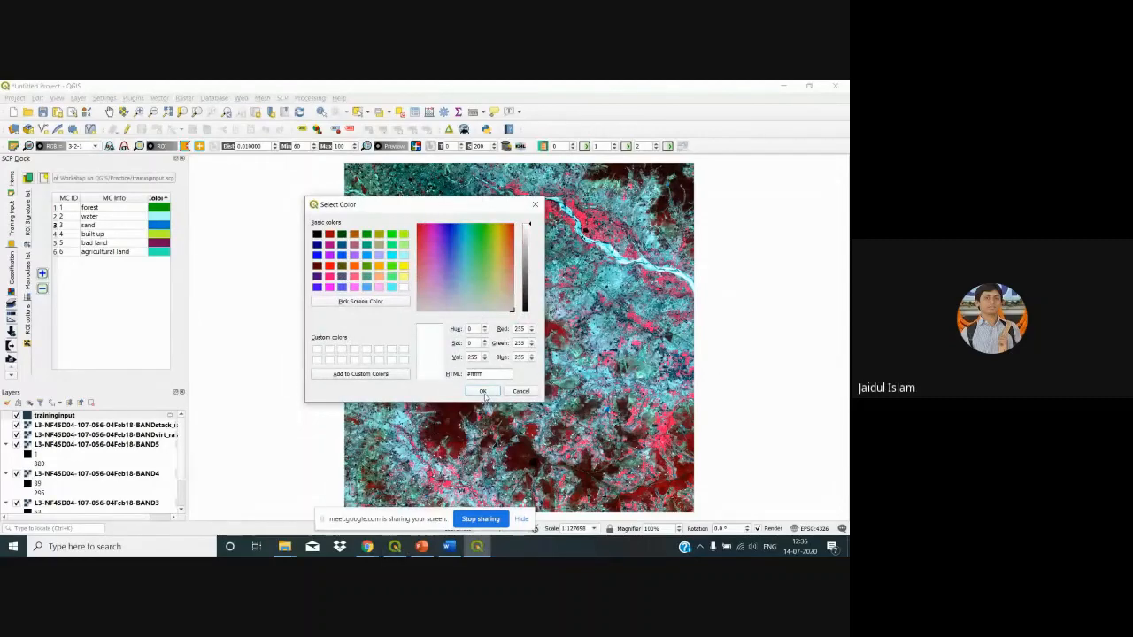
left_click(482, 391)
Set the built up macroclass color to dark red (#aa0000) and the bad land macroclass color to light orange (#ffaa7f)
double_click(156, 234)
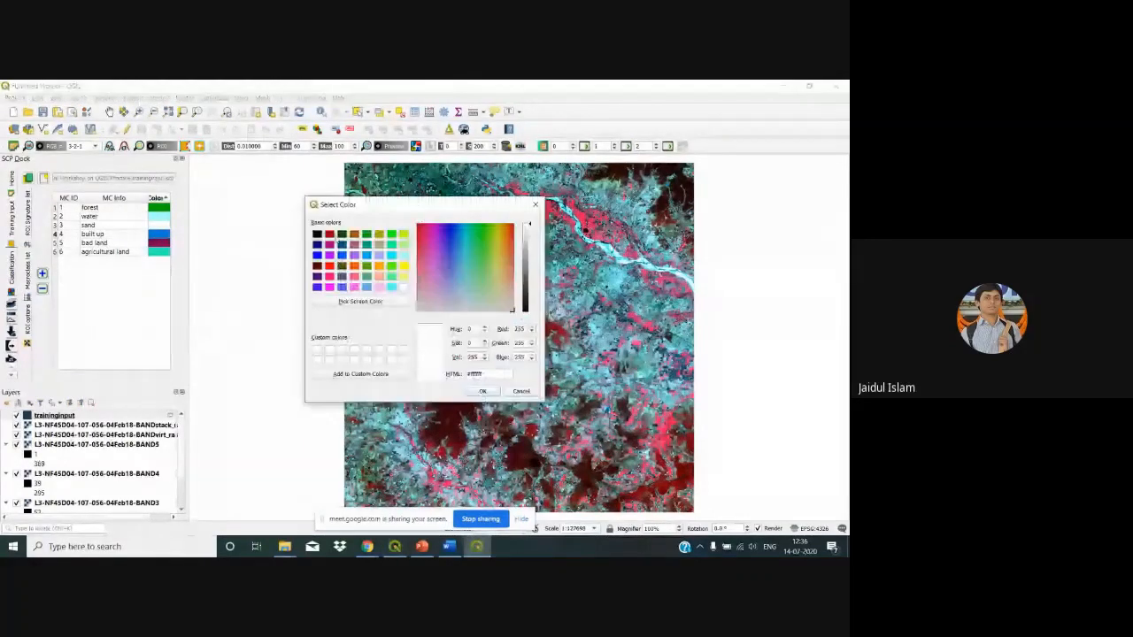
left_click(330, 234)
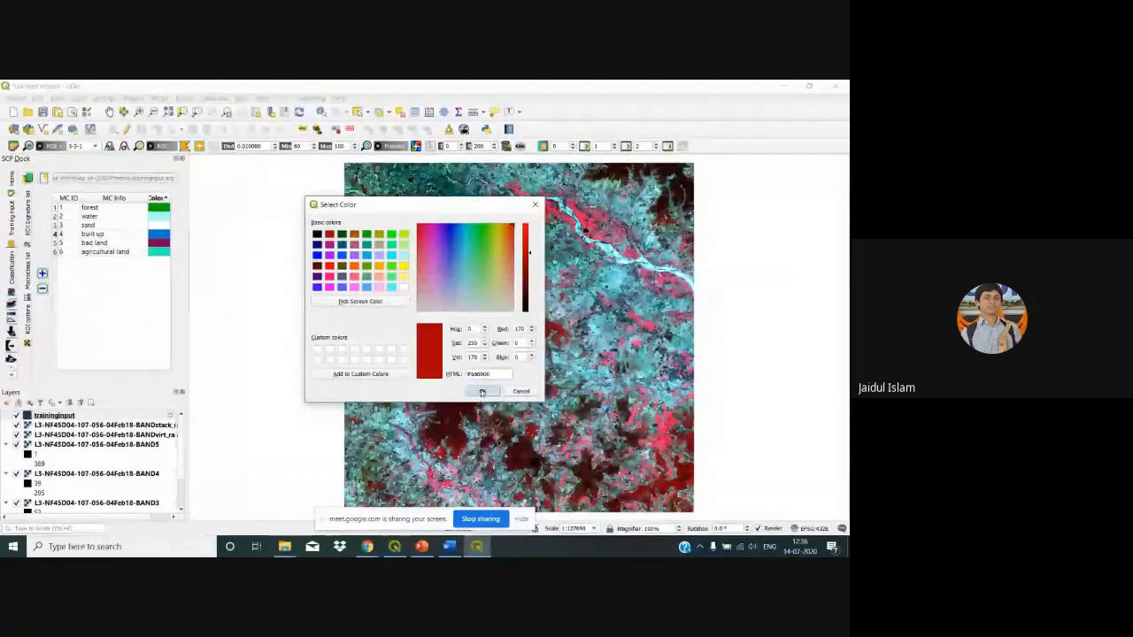
left_click(482, 392)
double_click(158, 243)
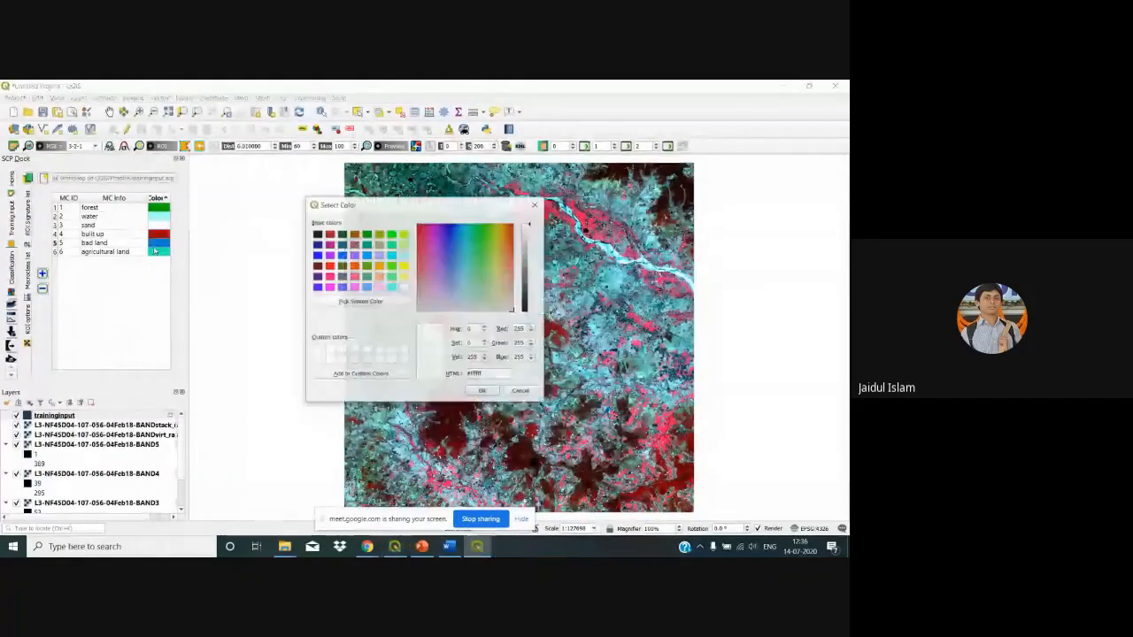
left_click(377, 277)
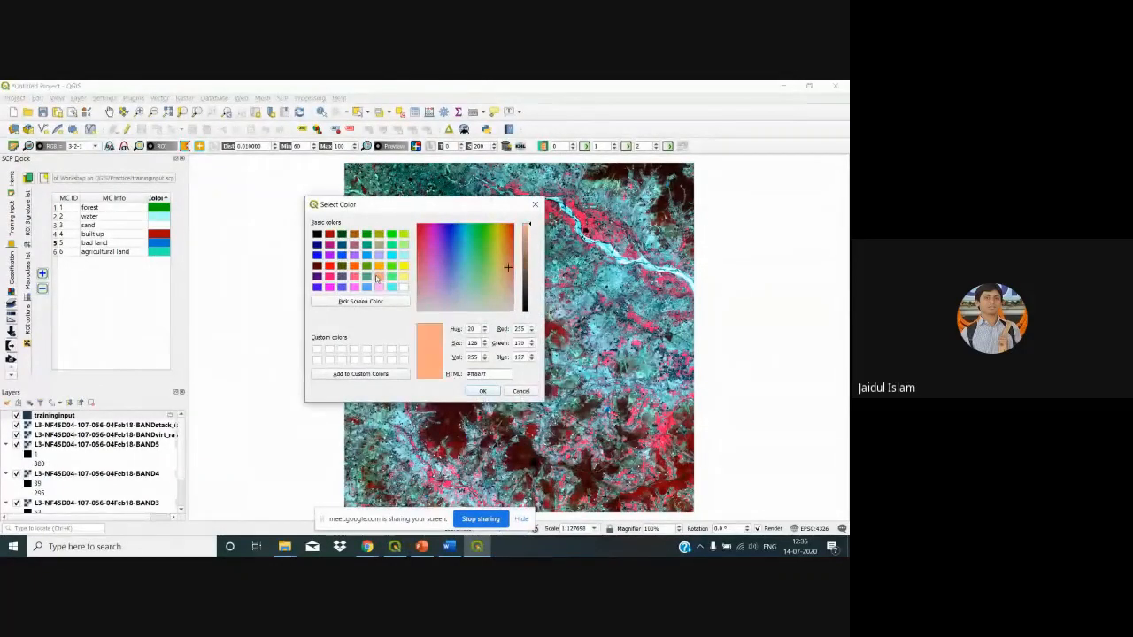
left_click(483, 392)
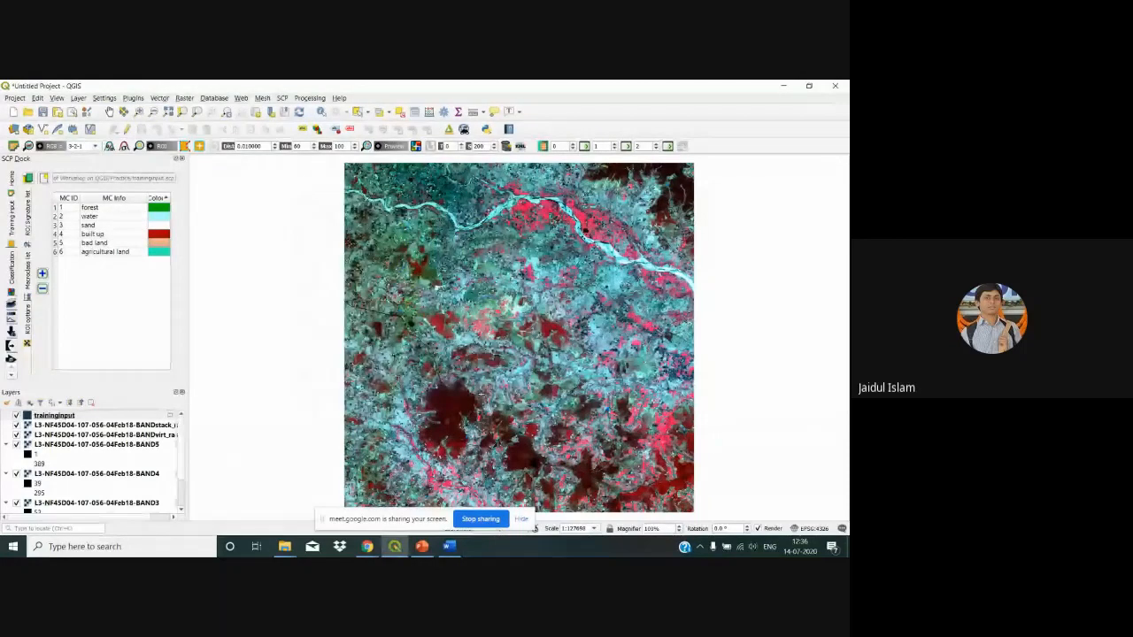
Set the agricultural land macroclass color to bright yellow (#ffff00)
double_click(157, 253)
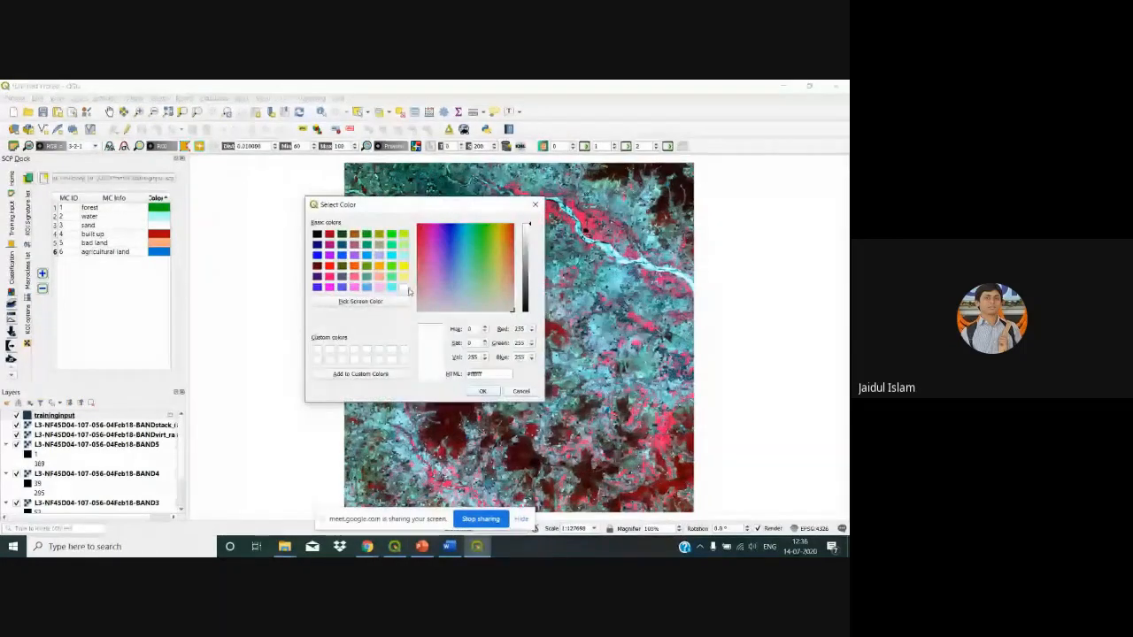
left_click(404, 266)
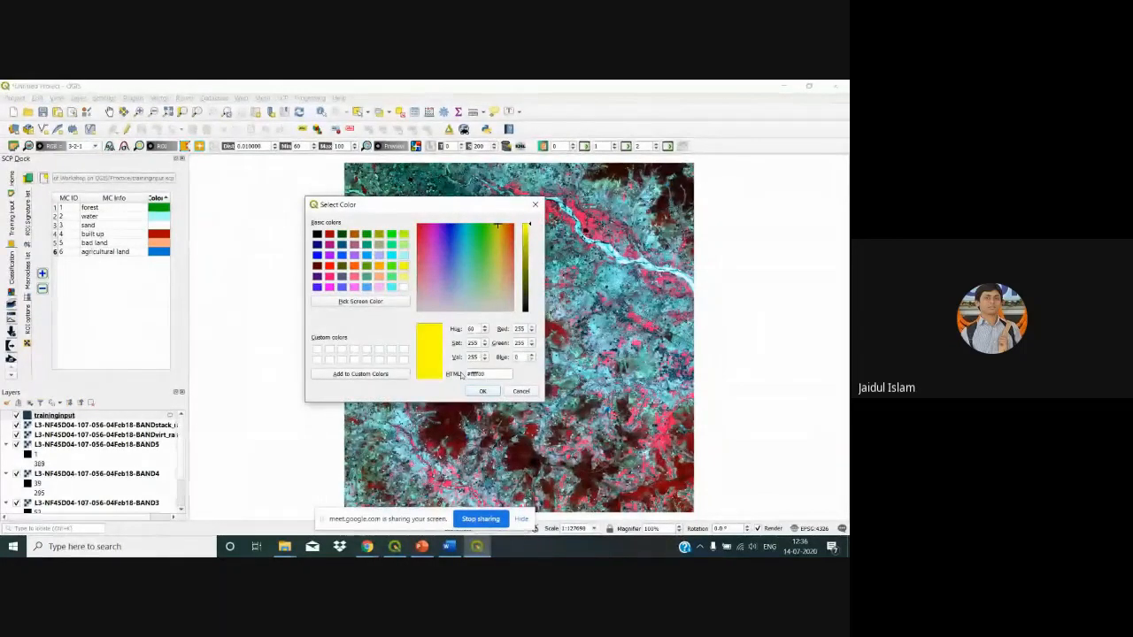
left_click(478, 391)
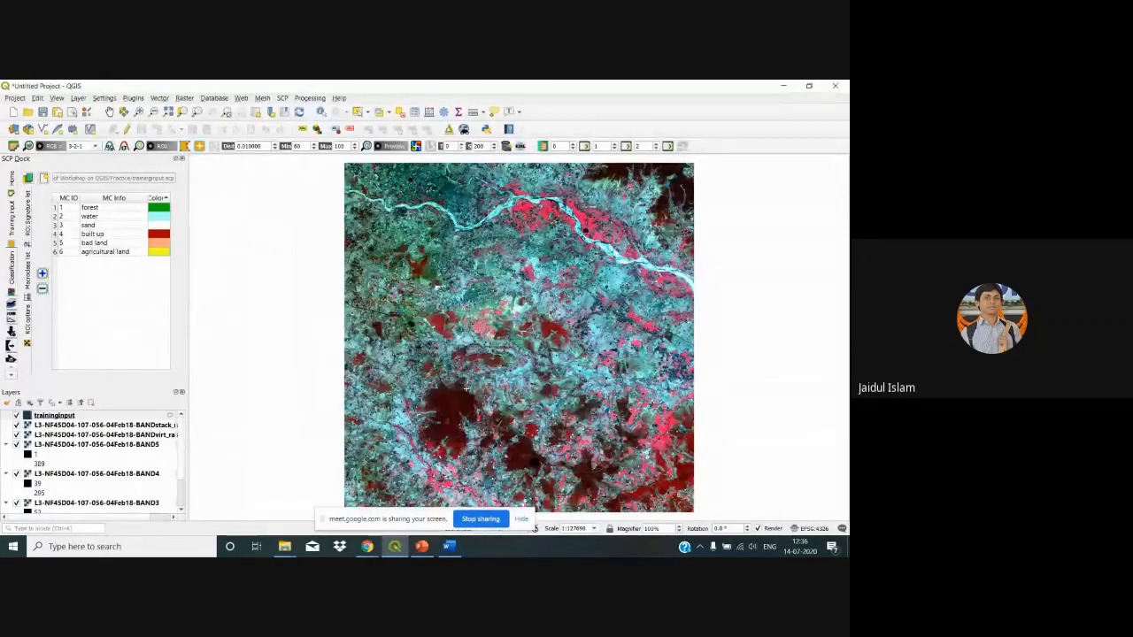
Open the Semi-Automatic Classification Plugin's classification settings and look through the algorithm choices
left_click(14, 264)
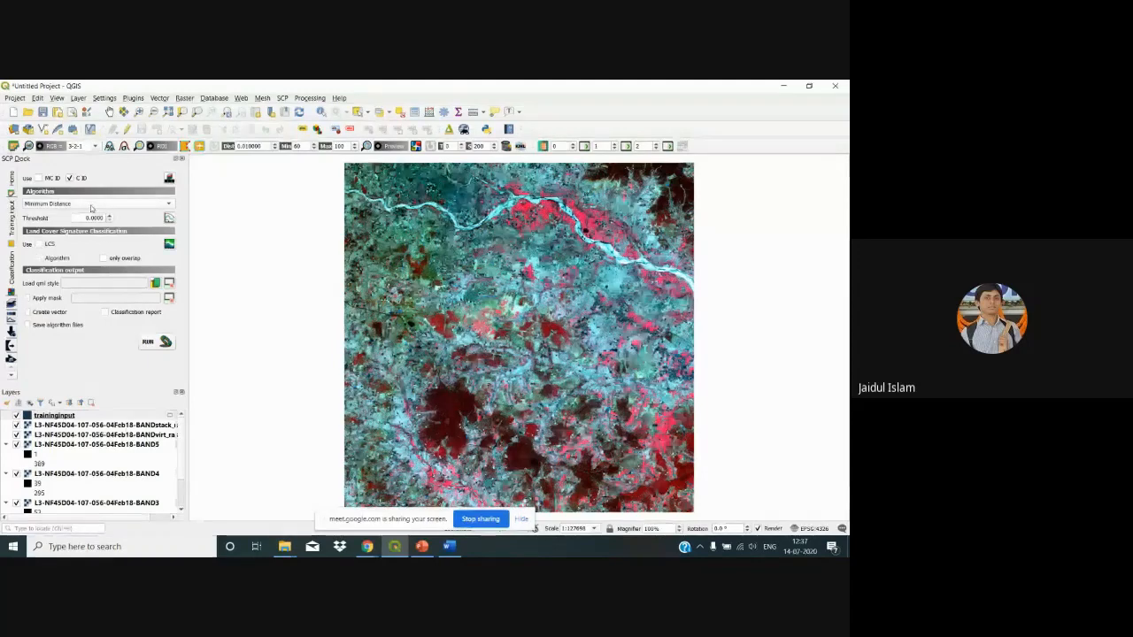
left_click(91, 207)
left_click(91, 207)
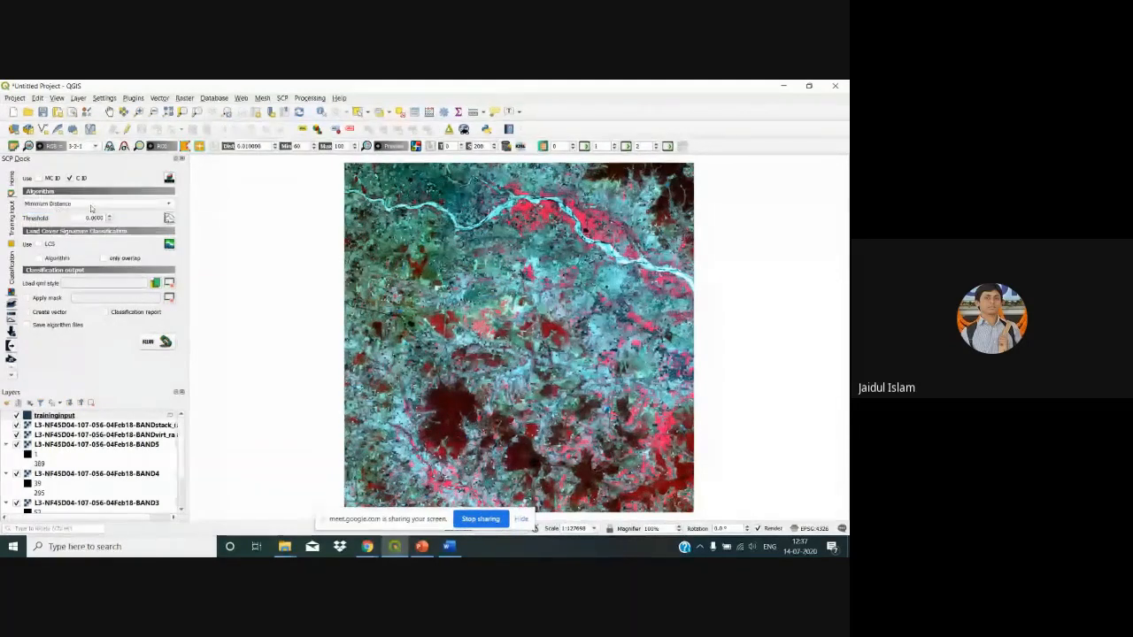
Switch to PowerPoint to read the Minimum Distance and Maximum Likelihood classifier slide, and return to QGIS to review the algorithm choices
left_click(423, 547)
key("Page_Up")
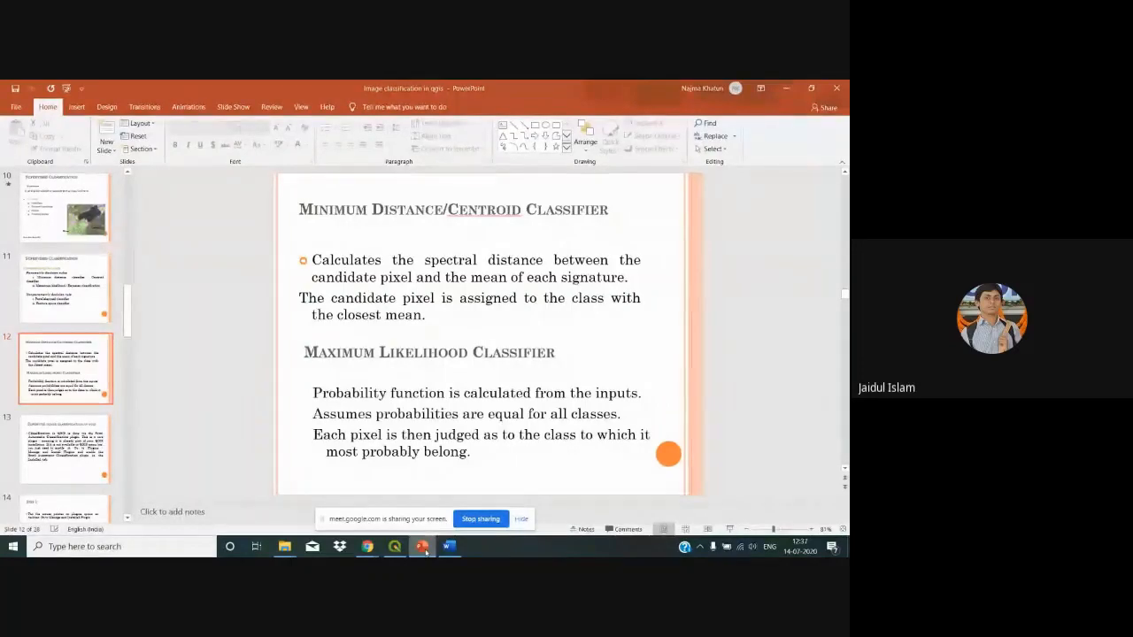
left_click(424, 549)
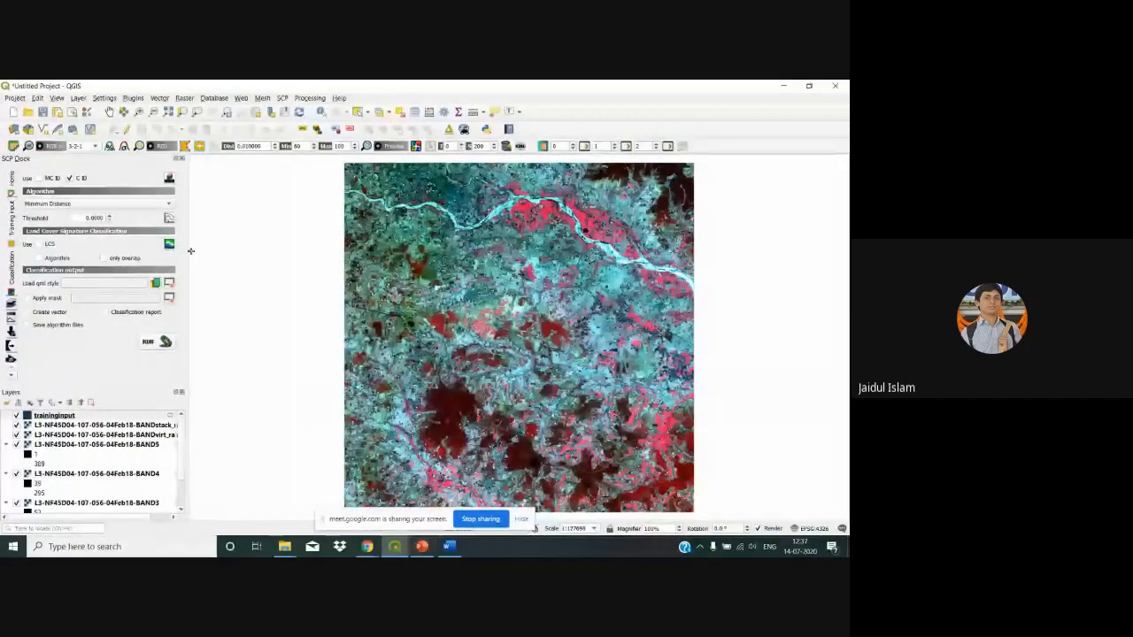
left_click(139, 202)
left_click(142, 206)
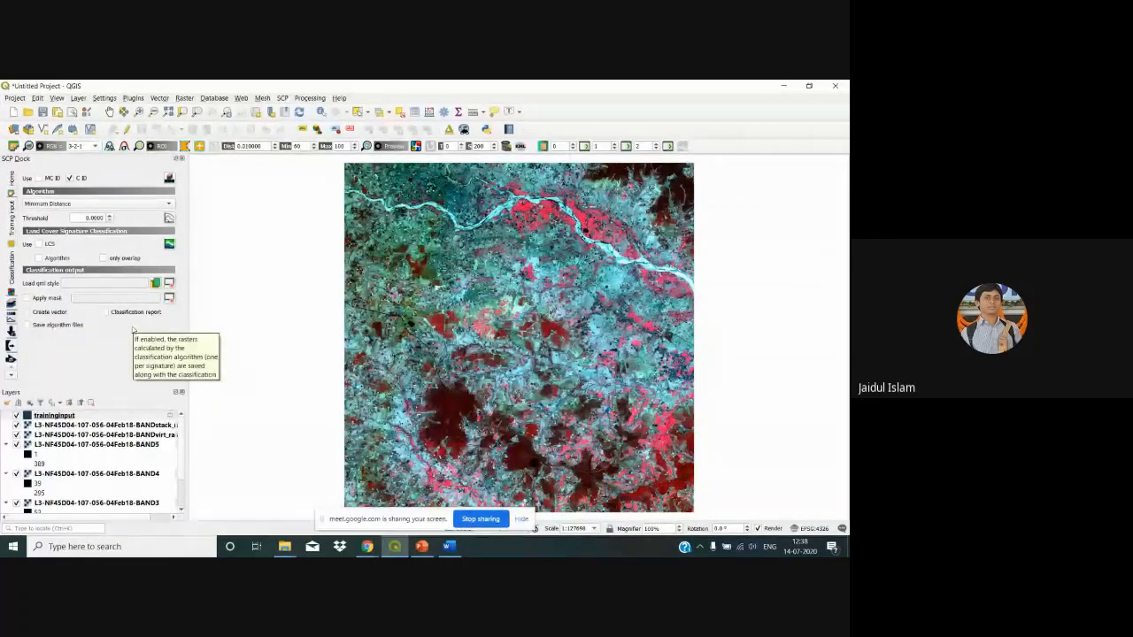
Run the Minimum Distance classification and save its output as supervise in the Practice folder of DAY 5 of Workshop on QGIS
left_click(104, 312)
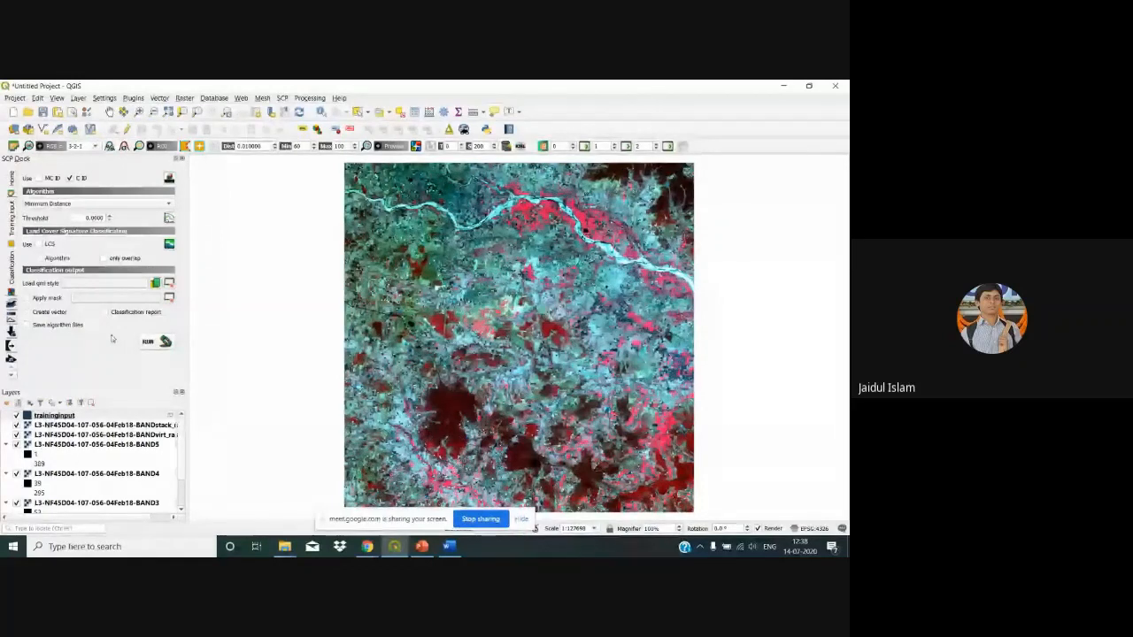
left_click(149, 342)
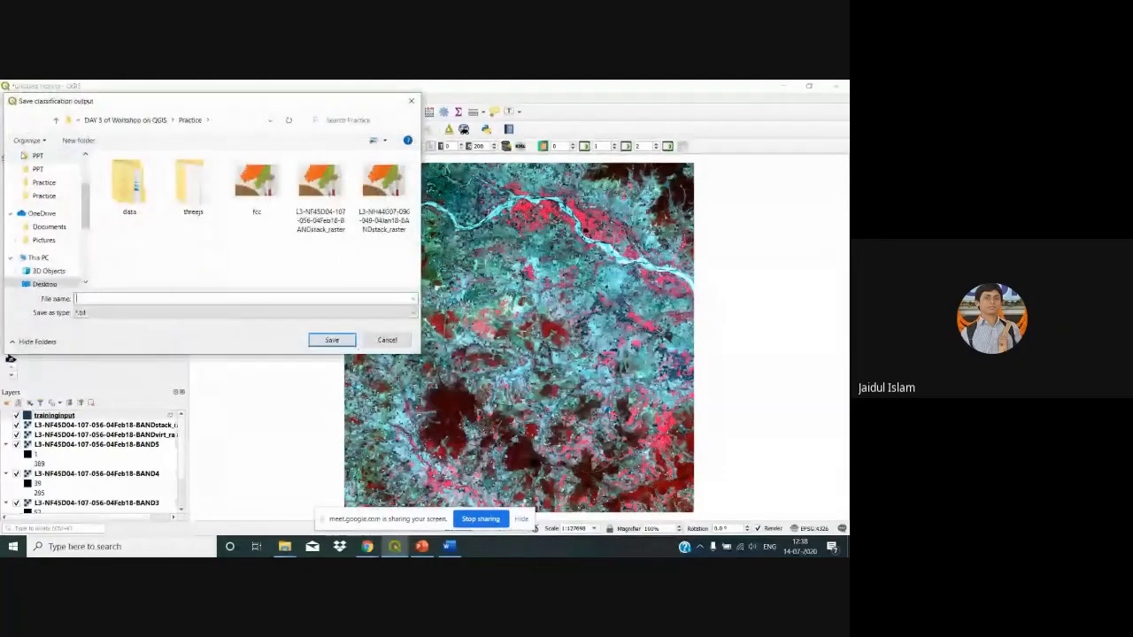
left_click(99, 123)
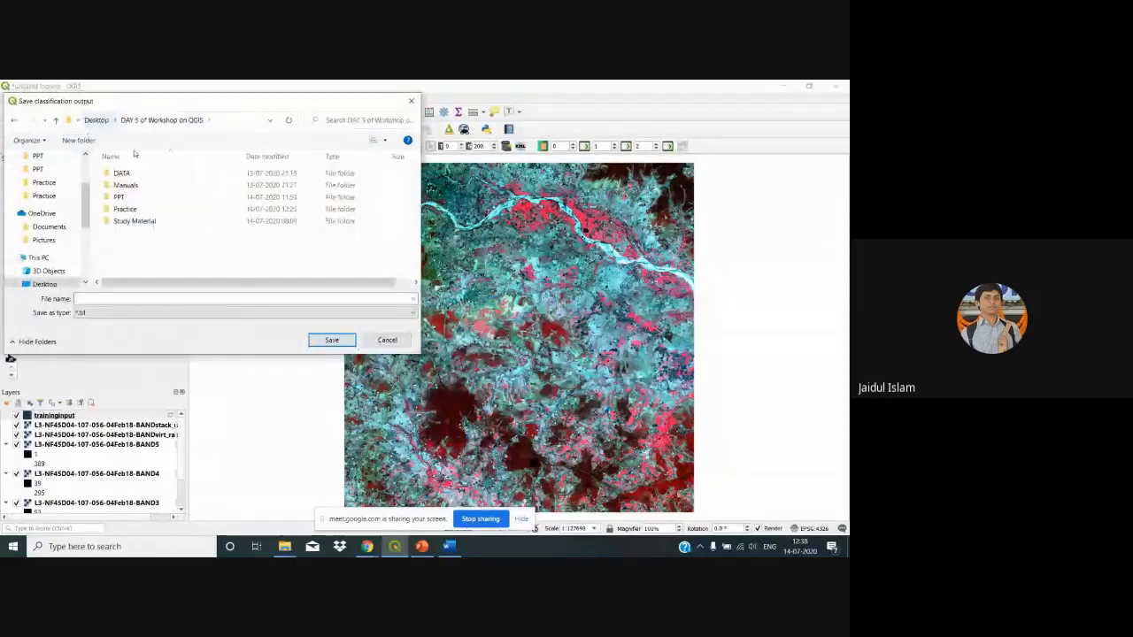
left_click(135, 210)
double_click(137, 212)
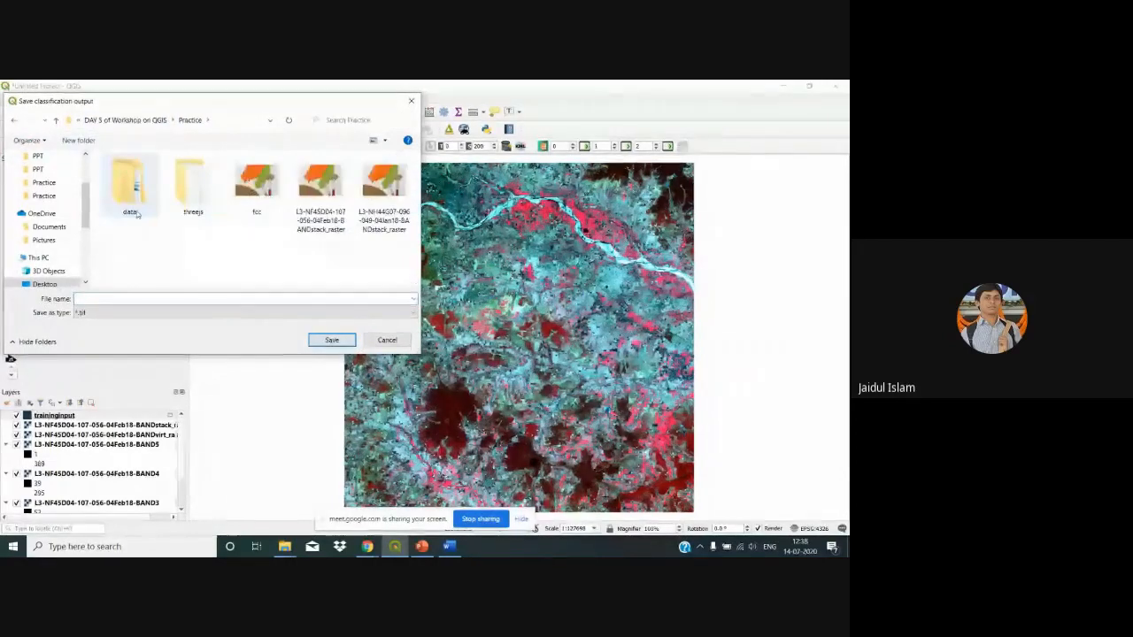
left_click(105, 298)
type("supp")
type("rvise")
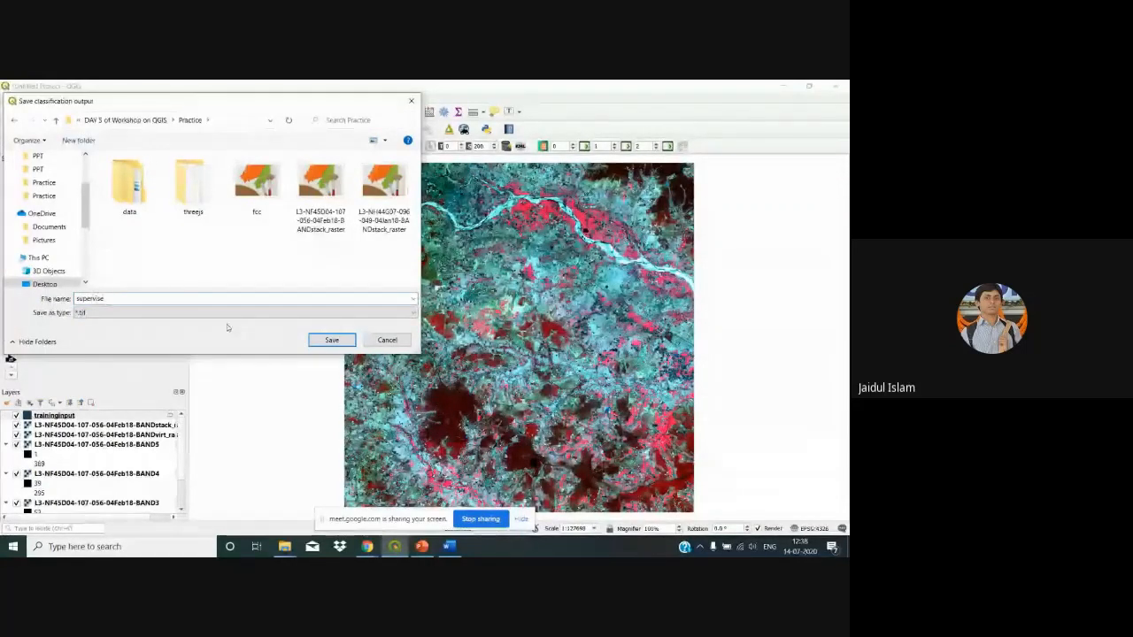
left_click(324, 345)
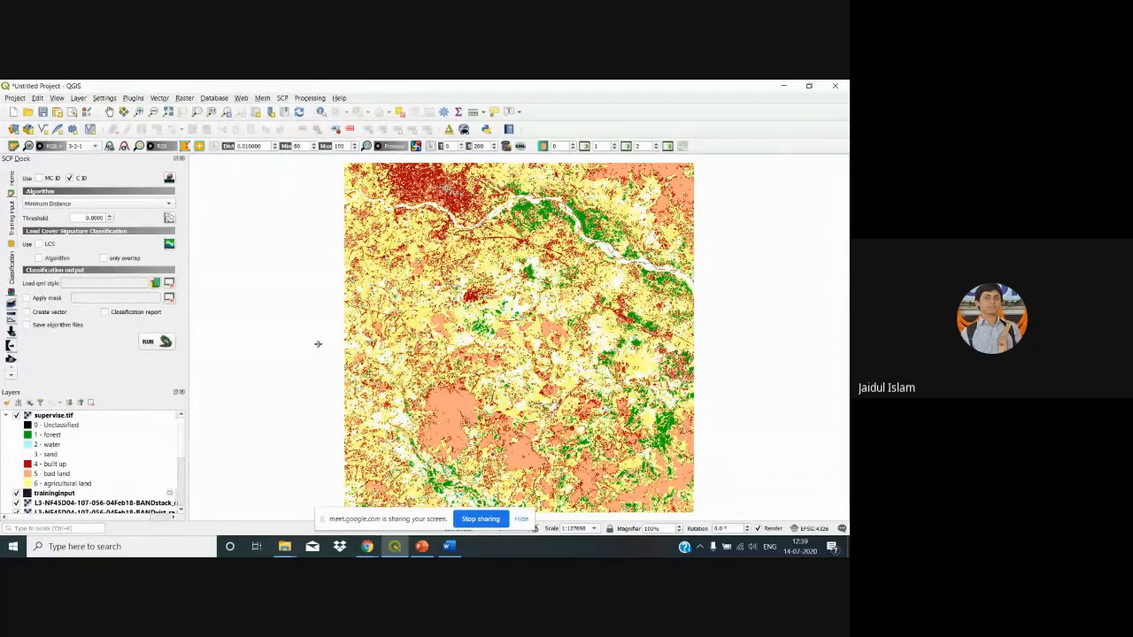
Close the SCP Dock, hide the training input, virtual raster and BAND5 to BAND2 layers, and select the stacked raster layer
left_click(181, 158)
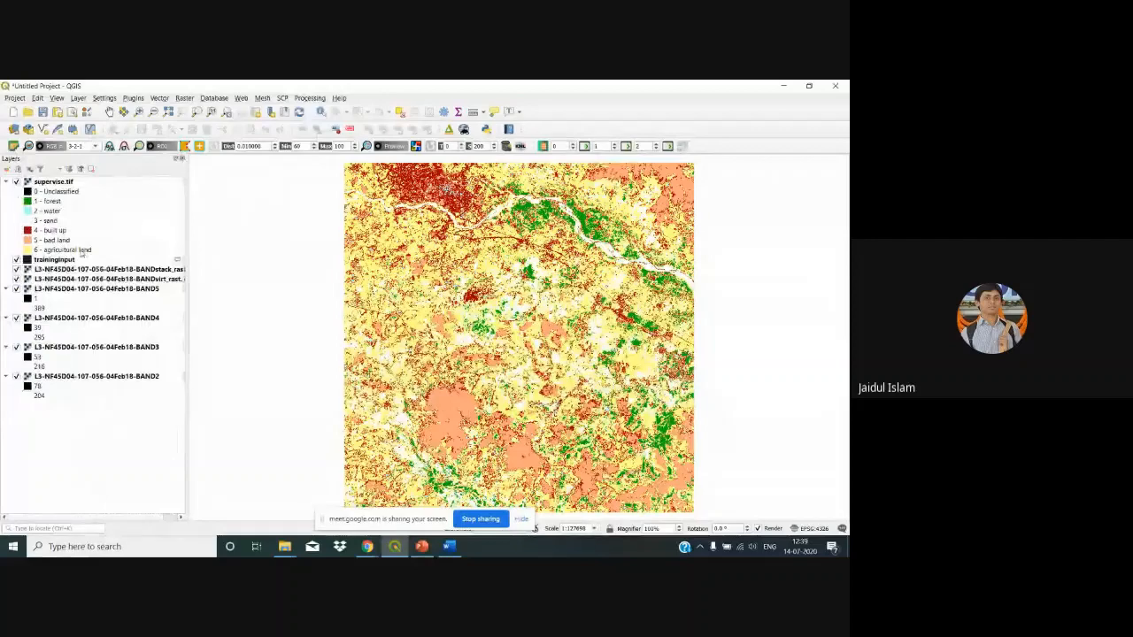
left_click(16, 259)
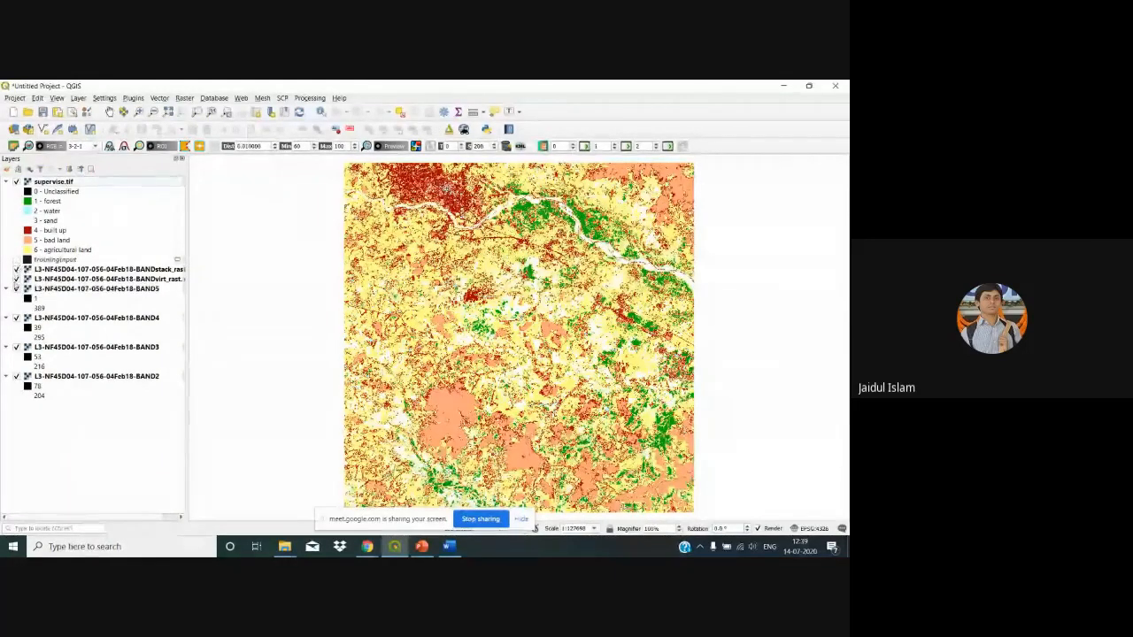
left_click(16, 280)
left_click(16, 289)
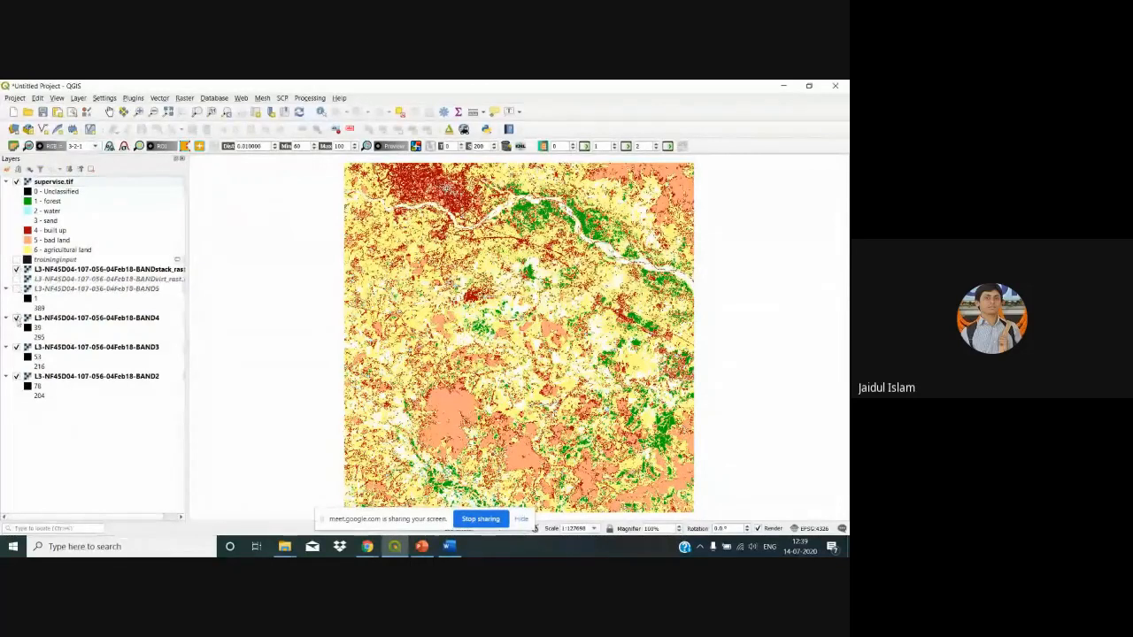
left_click(17, 318)
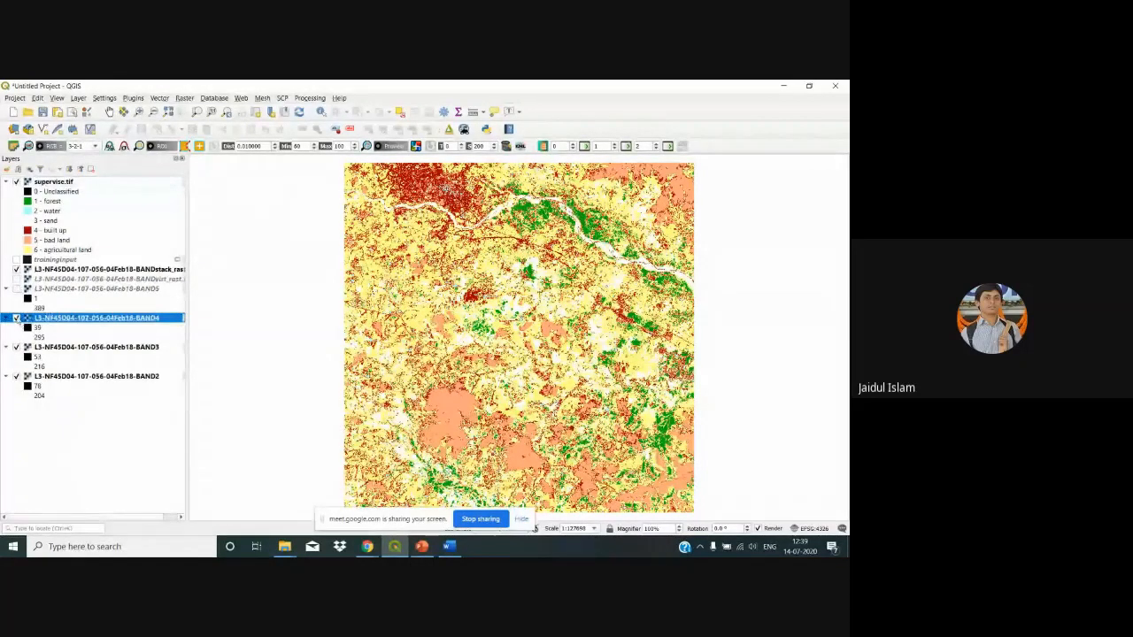
left_click(16, 347)
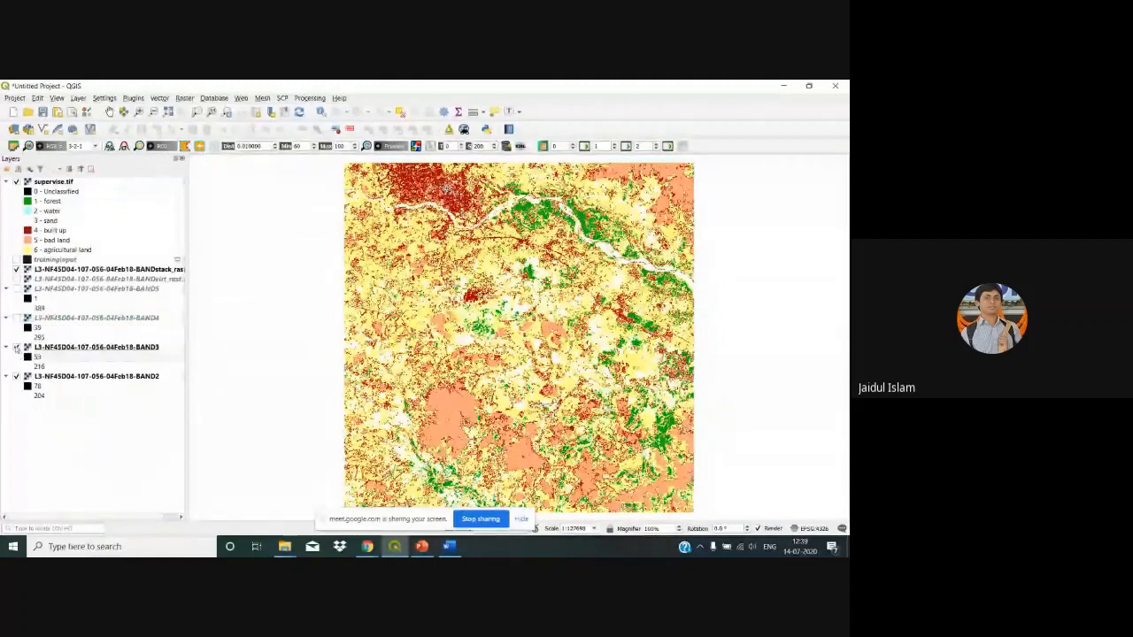
left_click(16, 376)
left_click(46, 271)
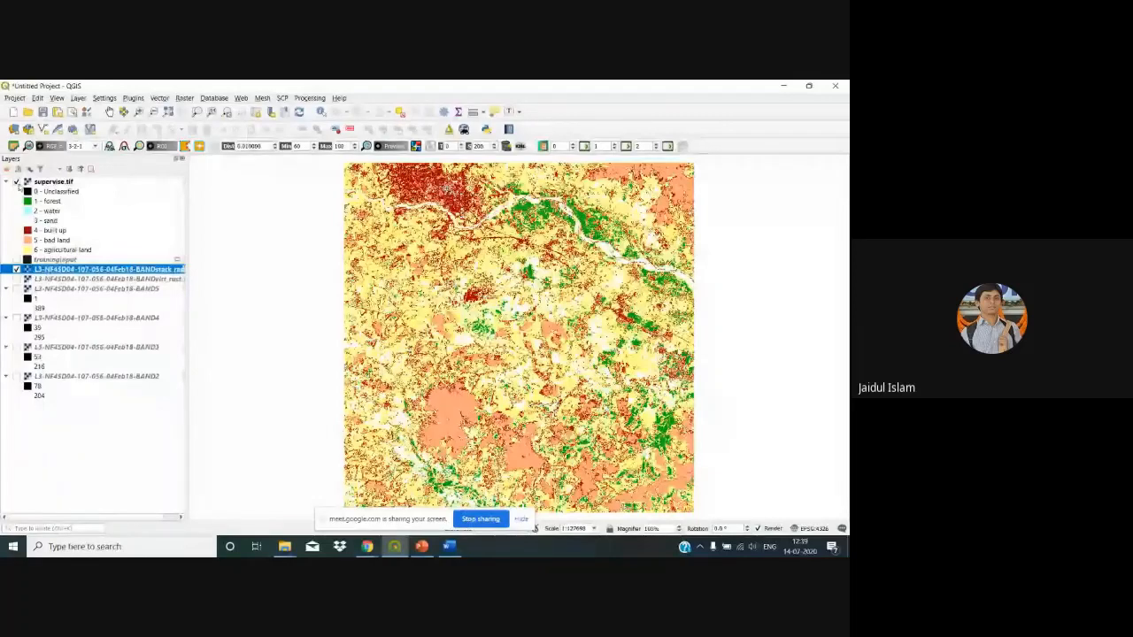
Toggle the visibility of the supervise.tif layer repeatedly to compare the classified map with the stacked satellite image beneath it
left_click(16, 182)
left_click(17, 183)
left_click(17, 183)
left_click(17, 182)
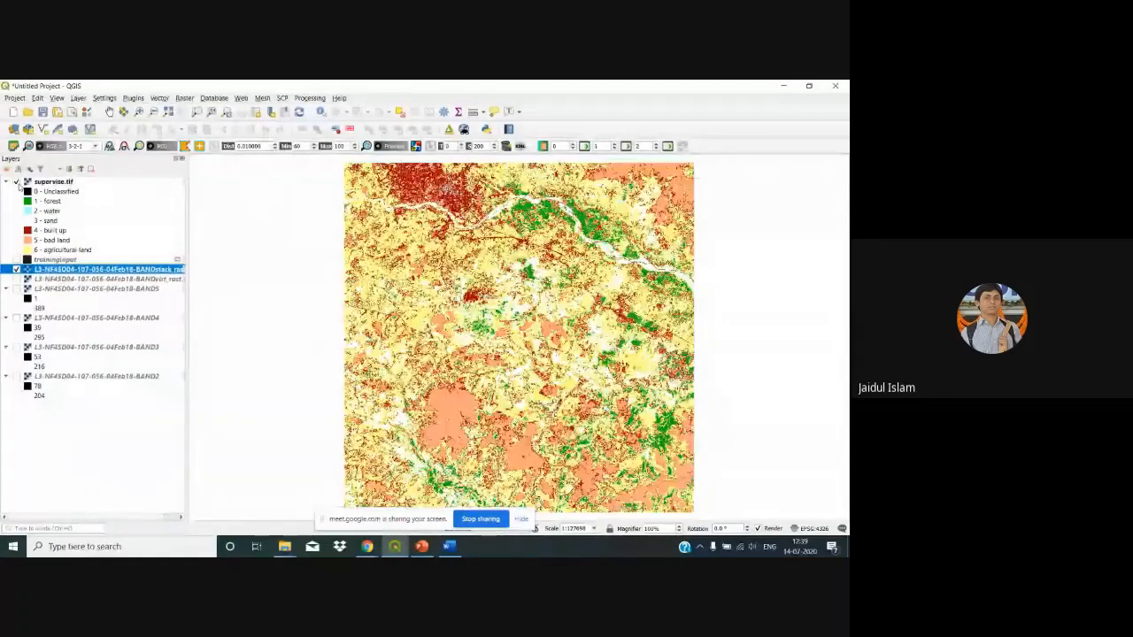
left_click(17, 183)
left_click(18, 183)
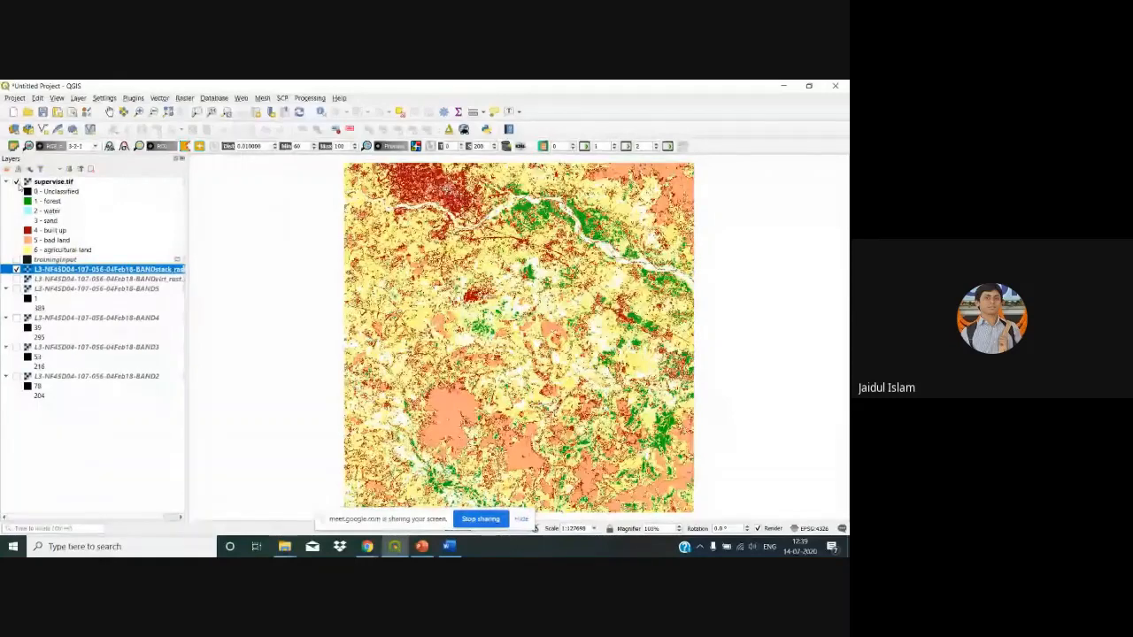
left_click(18, 183)
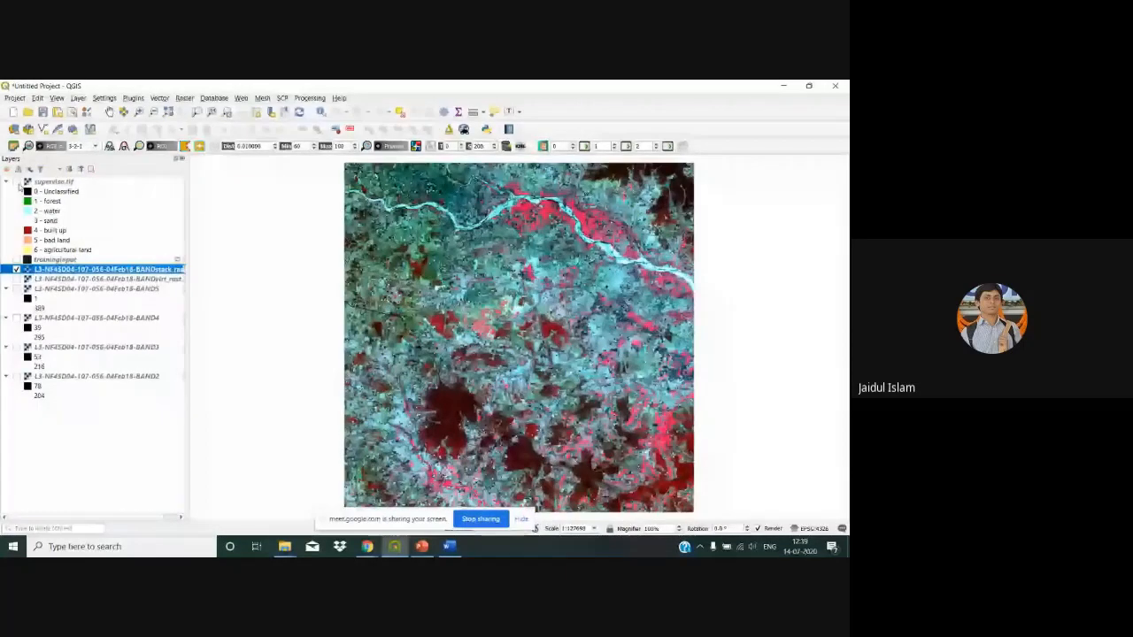
left_click(17, 183)
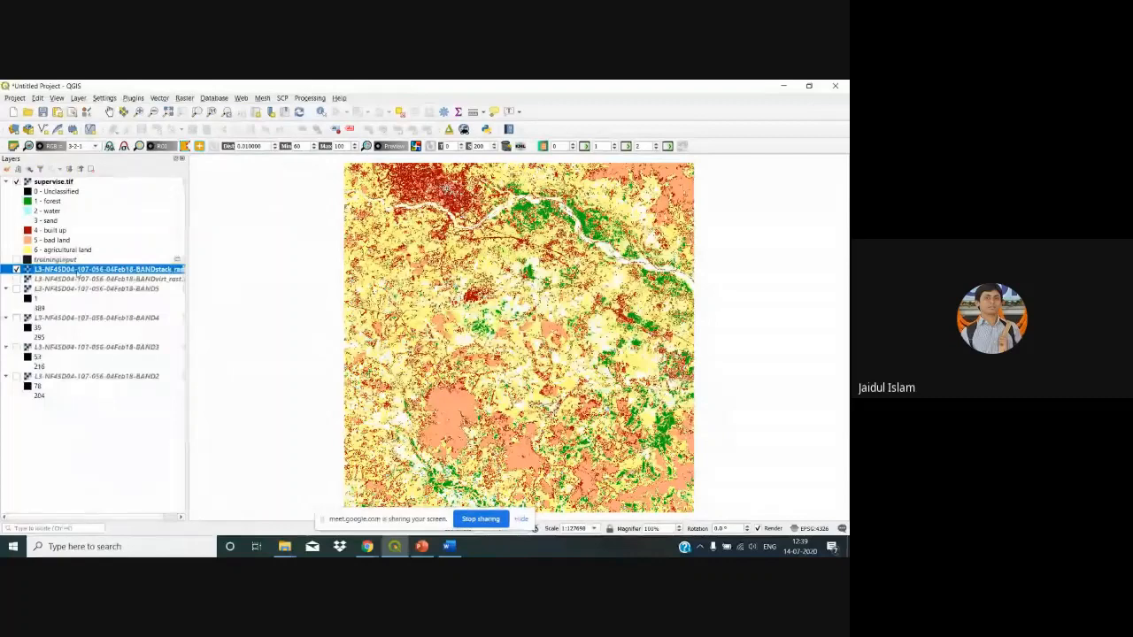
left_click(16, 183)
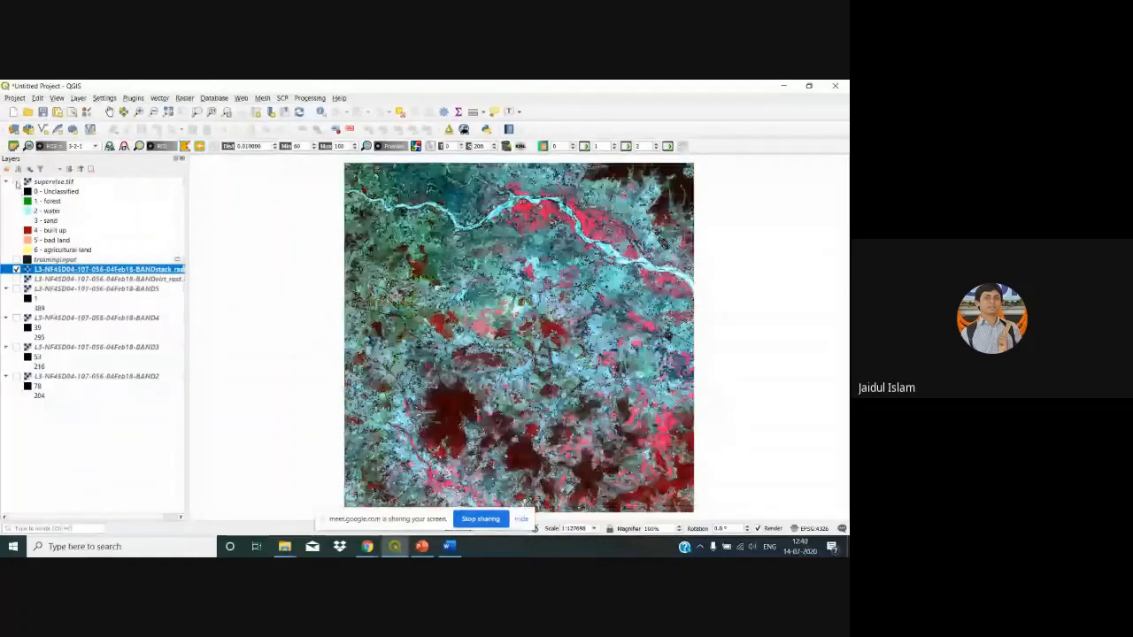
left_click(16, 182)
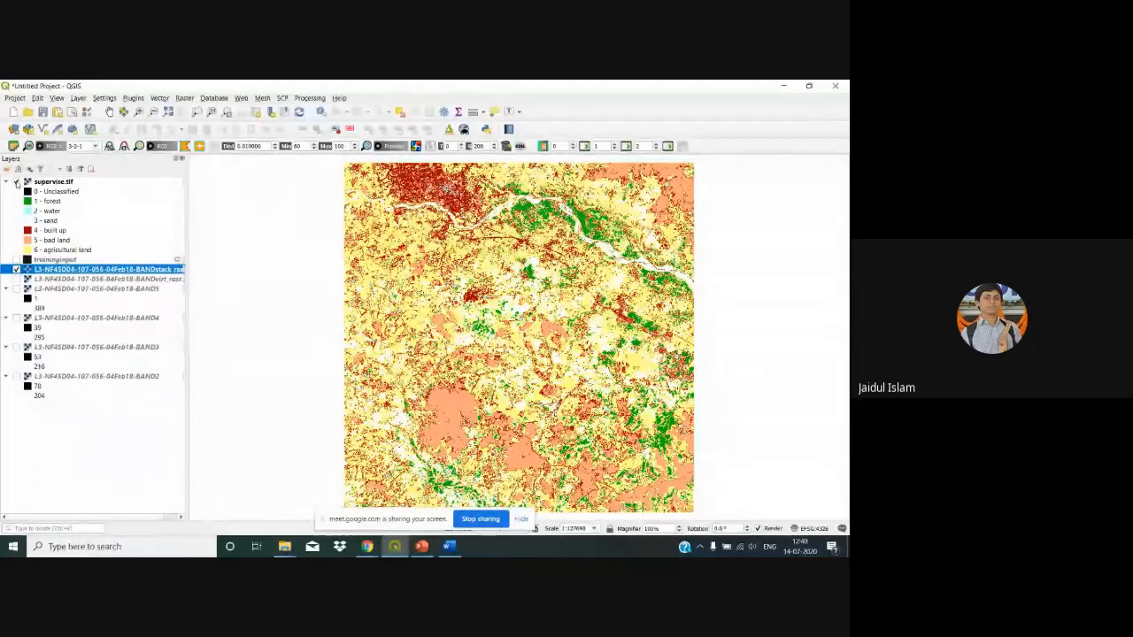
Switch to the Google Meet window in Chrome to check the meeting, and return to QGIS
mouse_move(366, 547)
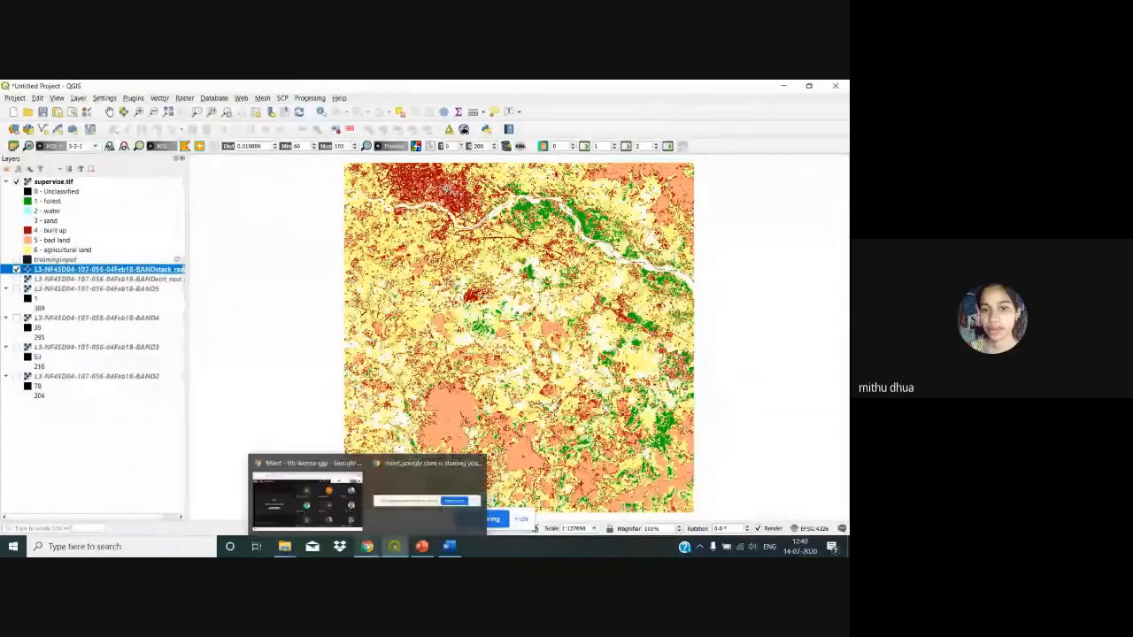
left_click(308, 470)
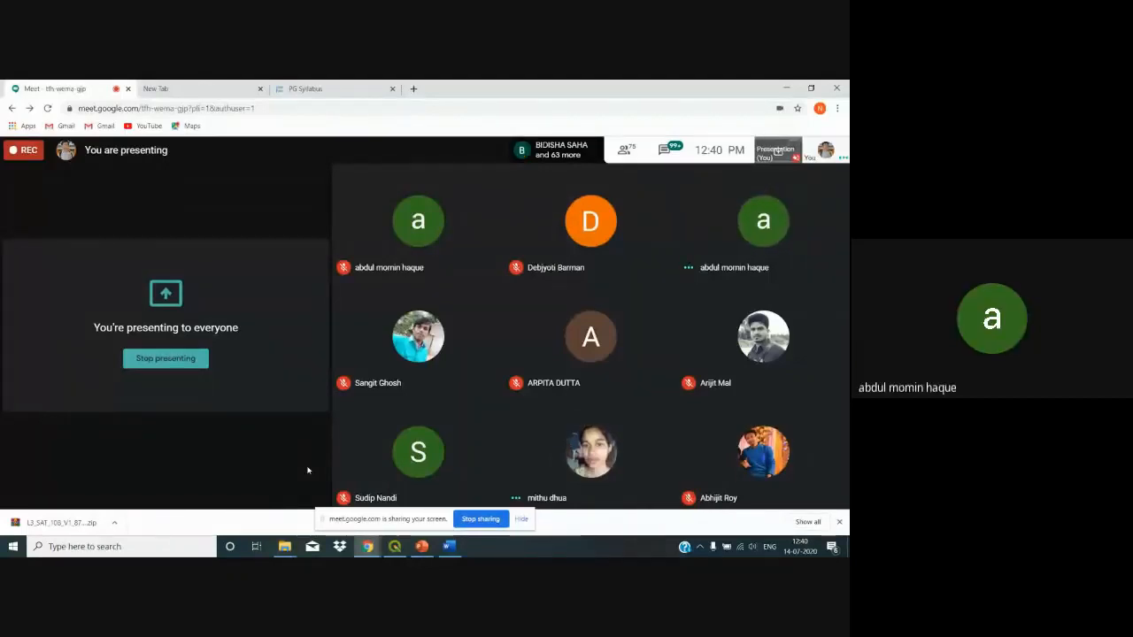
left_click(394, 547)
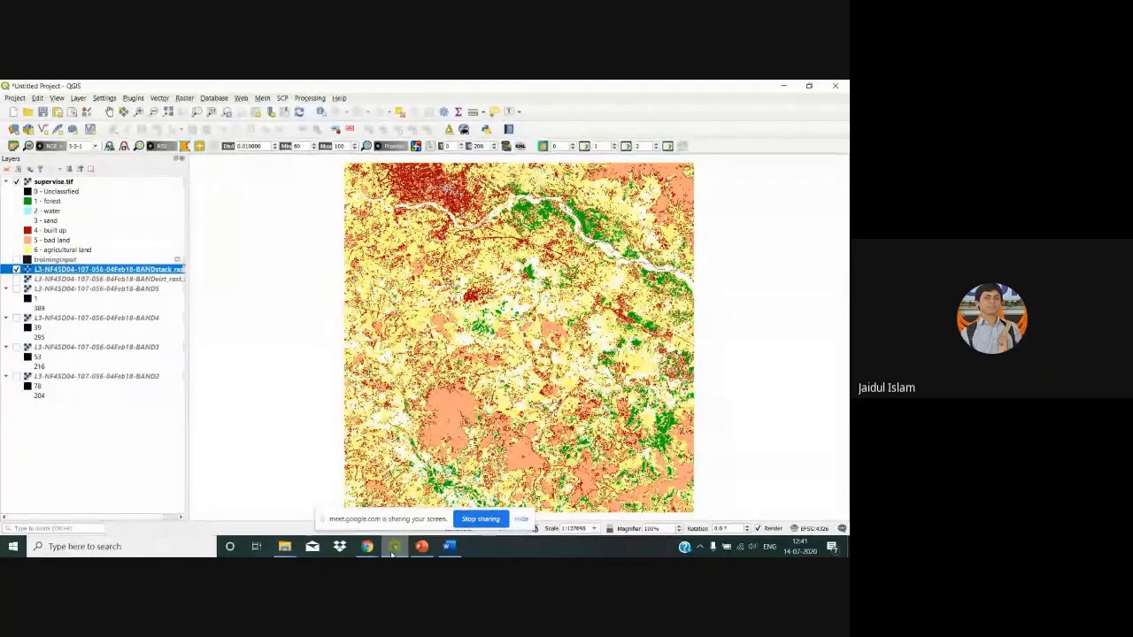
Switch to PowerPoint, start the slide show at the classifier slide and go through the workflow slides to the closing Thank You slide
left_click(425, 547)
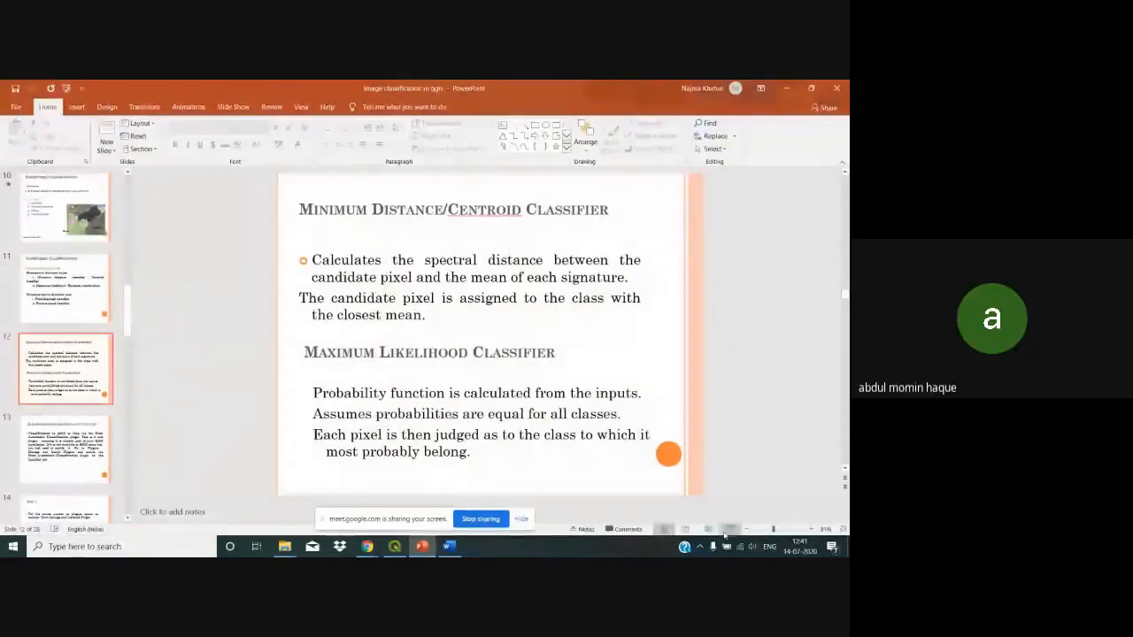
left_click(728, 531)
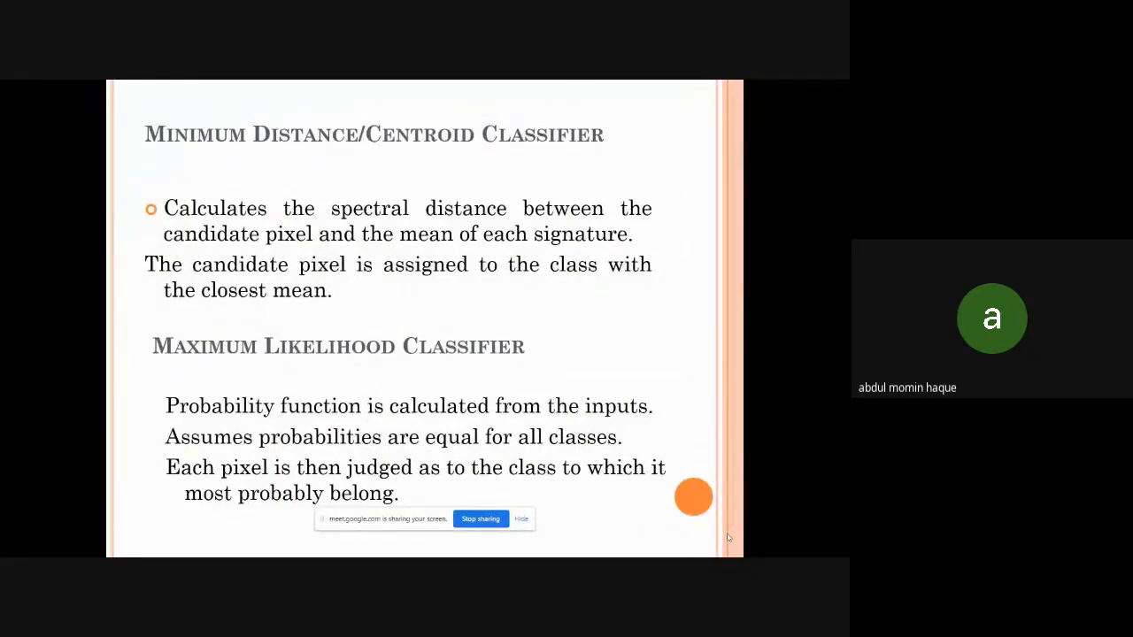
key("Right")
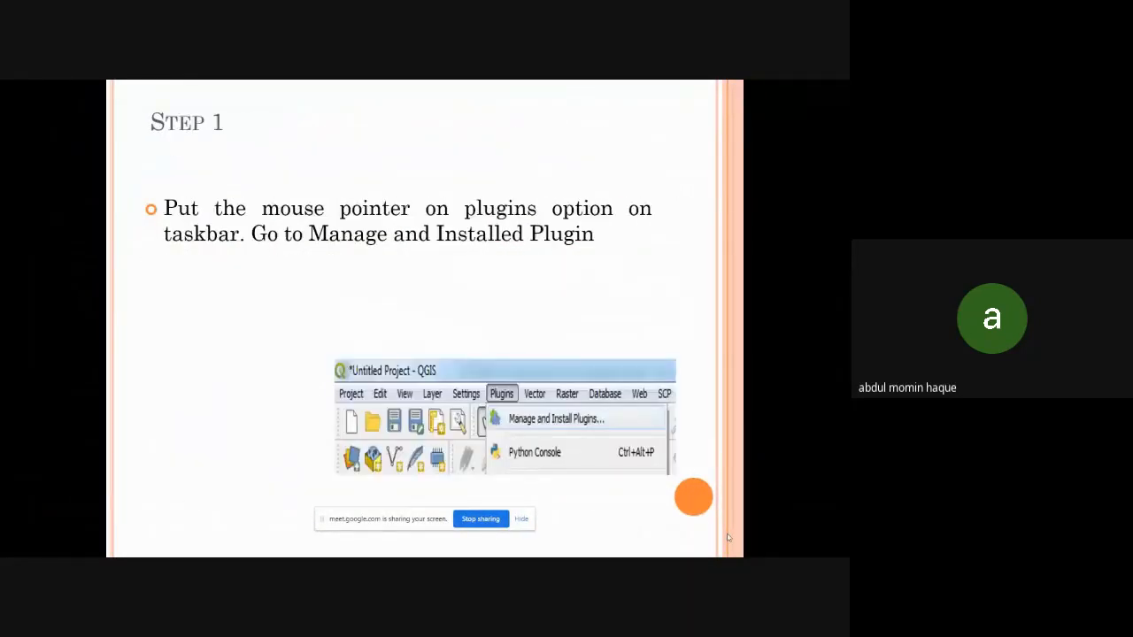
key("Right")
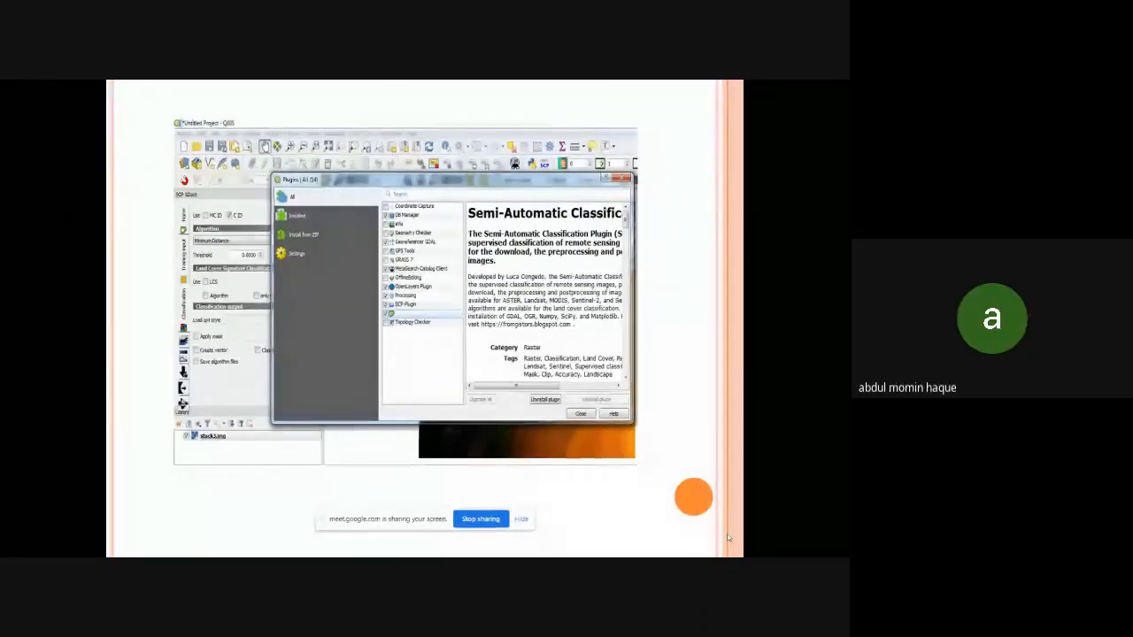
key("Right")
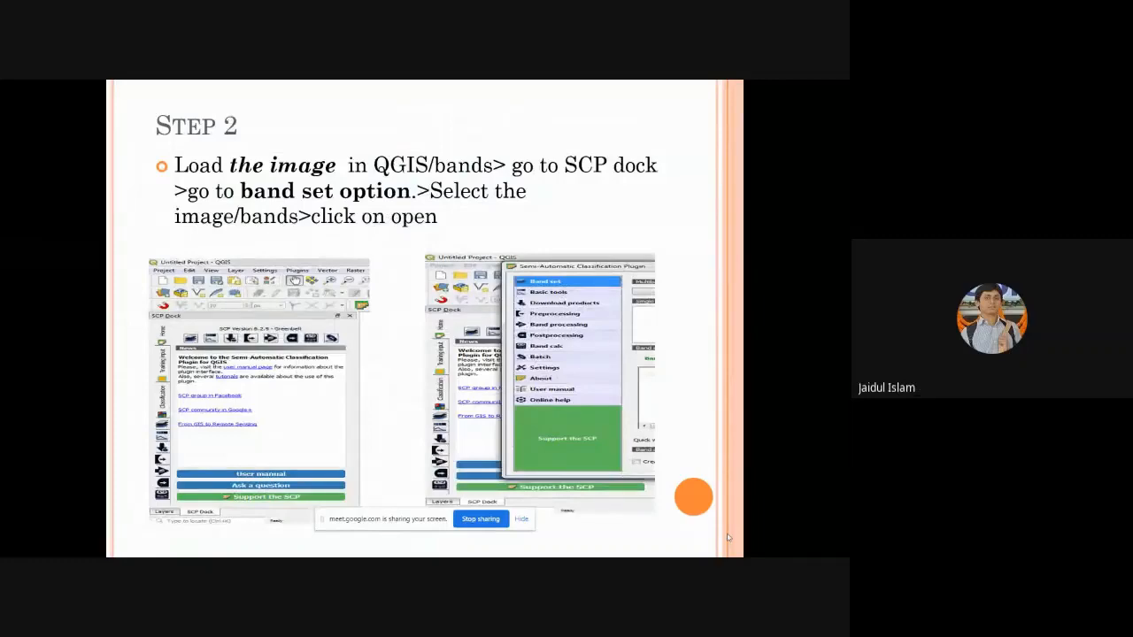
key("Right")
key("Right")
key("Right")
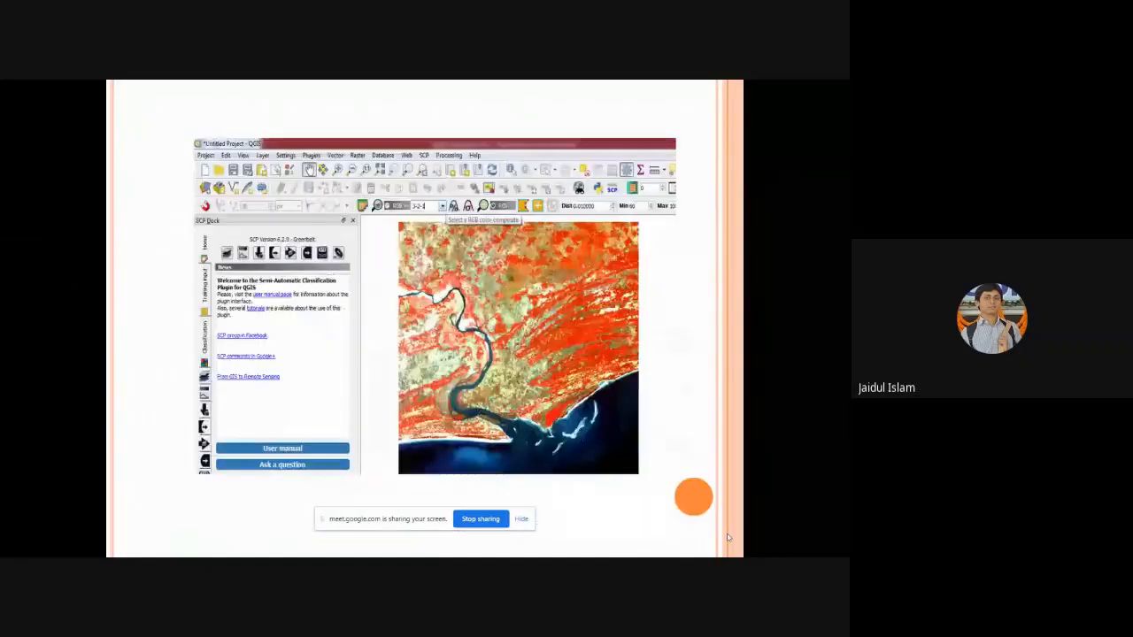
key("Right")
key("Right")
key("Right")
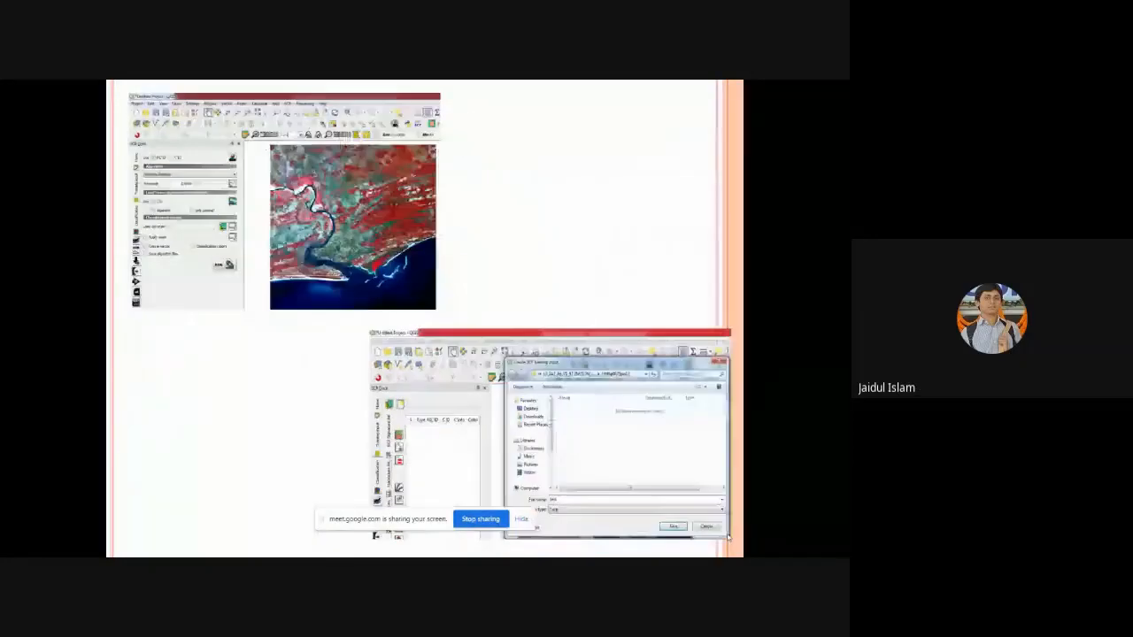
key("Right")
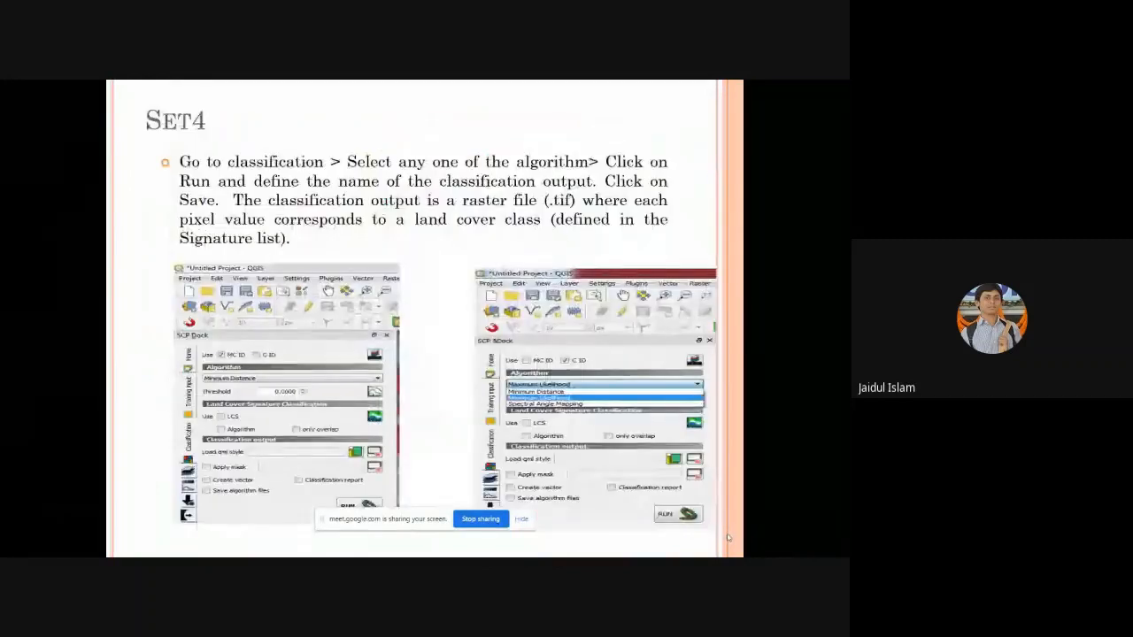
key("Right")
key("Right")
key("Right")
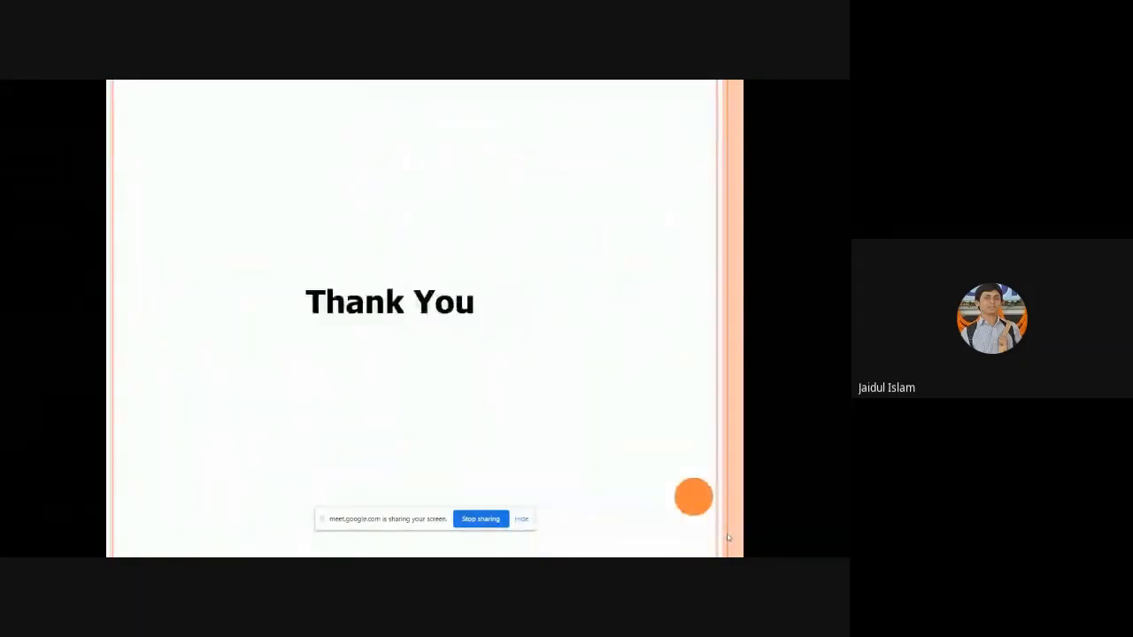
End the slide show, close the PowerPoint presentation and return to QGIS
key("Right")
key("Right")
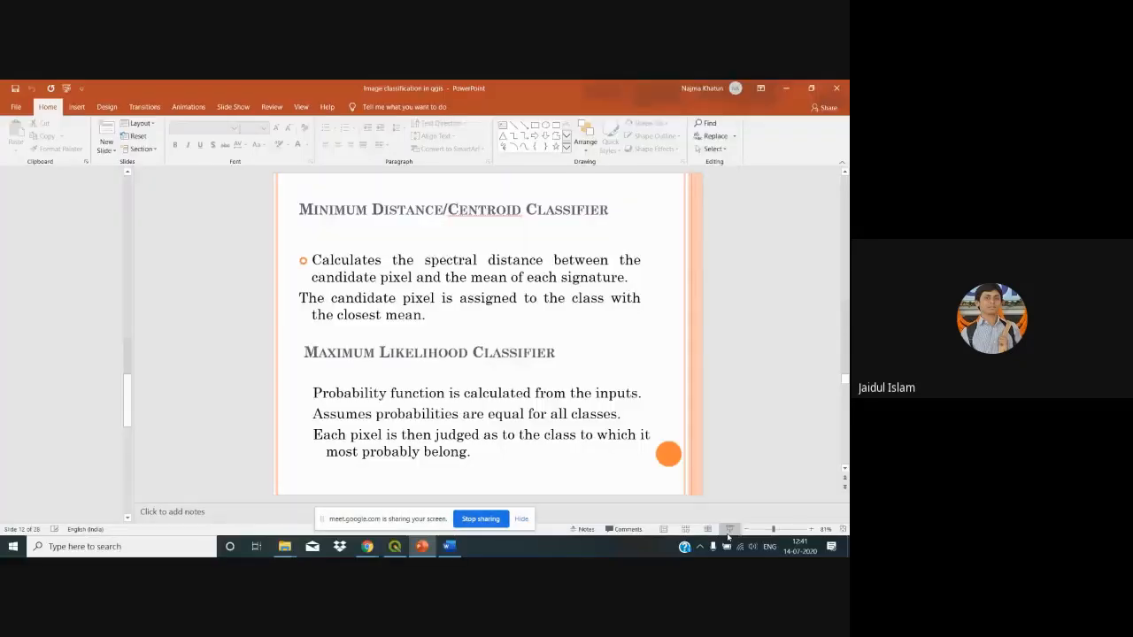
left_click(837, 87)
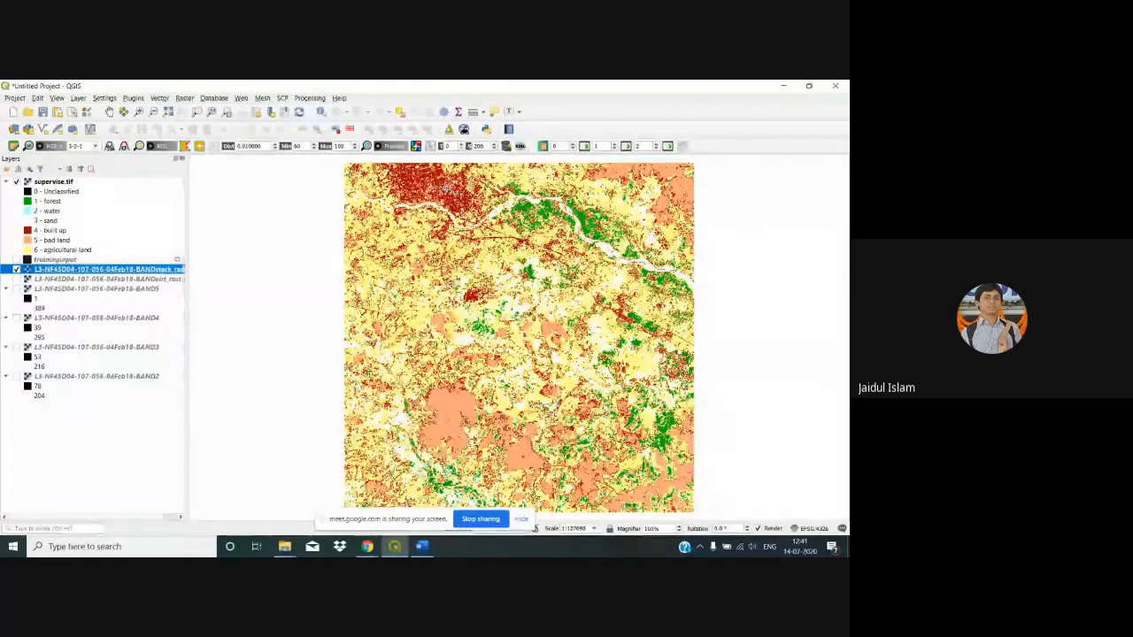
Look at the Semi-Automatic Classification Plugin's band set and its postprocessing Accuracy tool, and close the plugin window
left_click(282, 98)
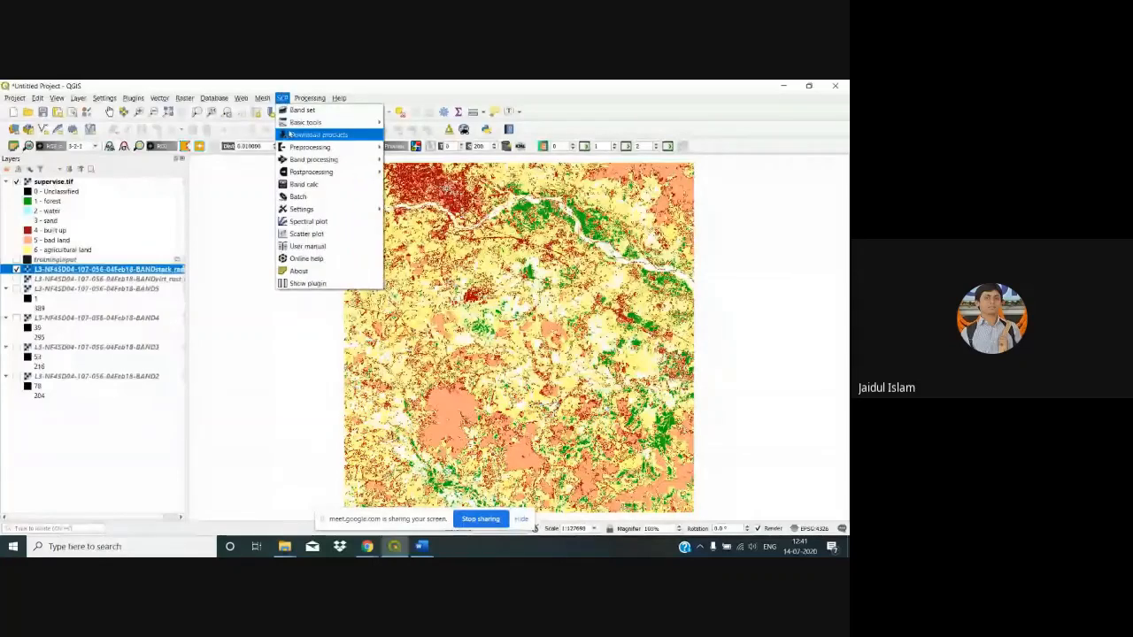
left_click(300, 112)
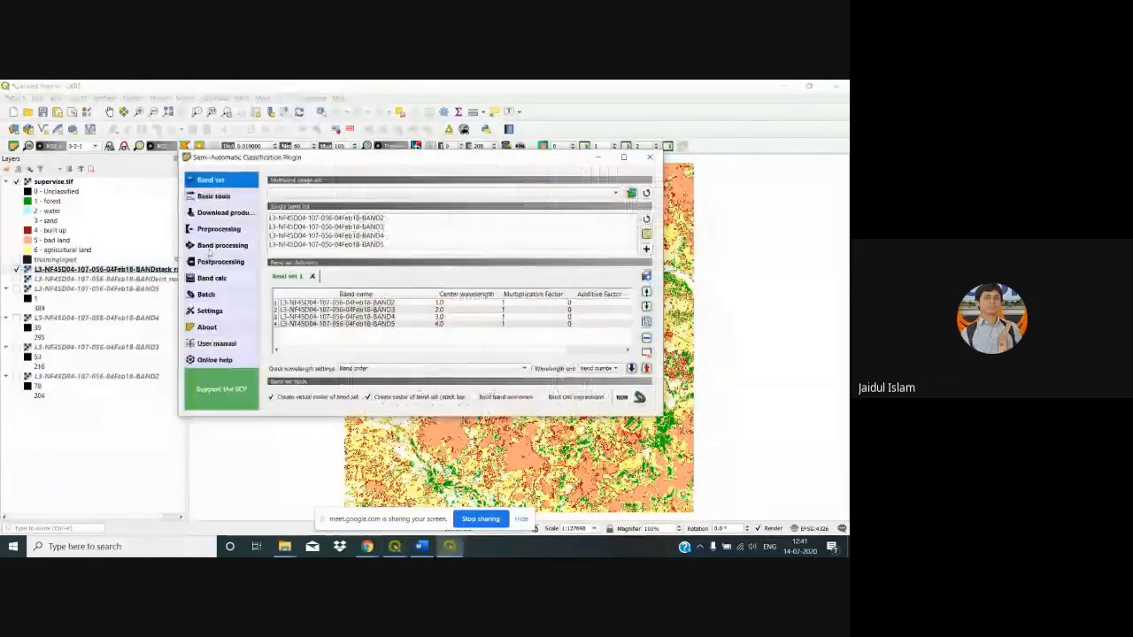
left_click(211, 262)
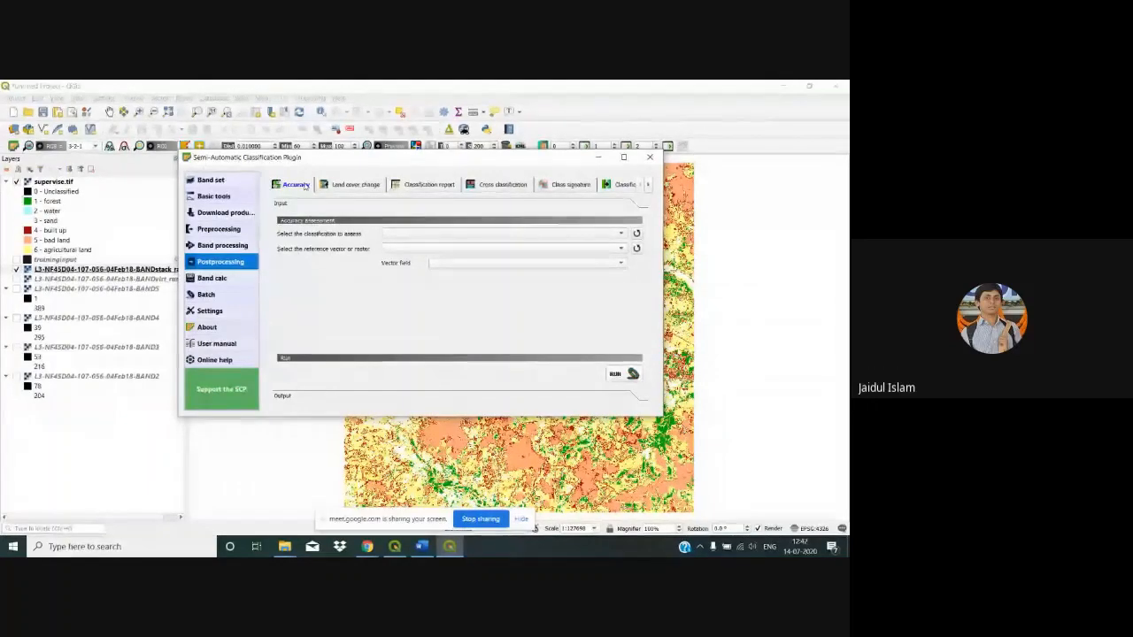
left_click(650, 157)
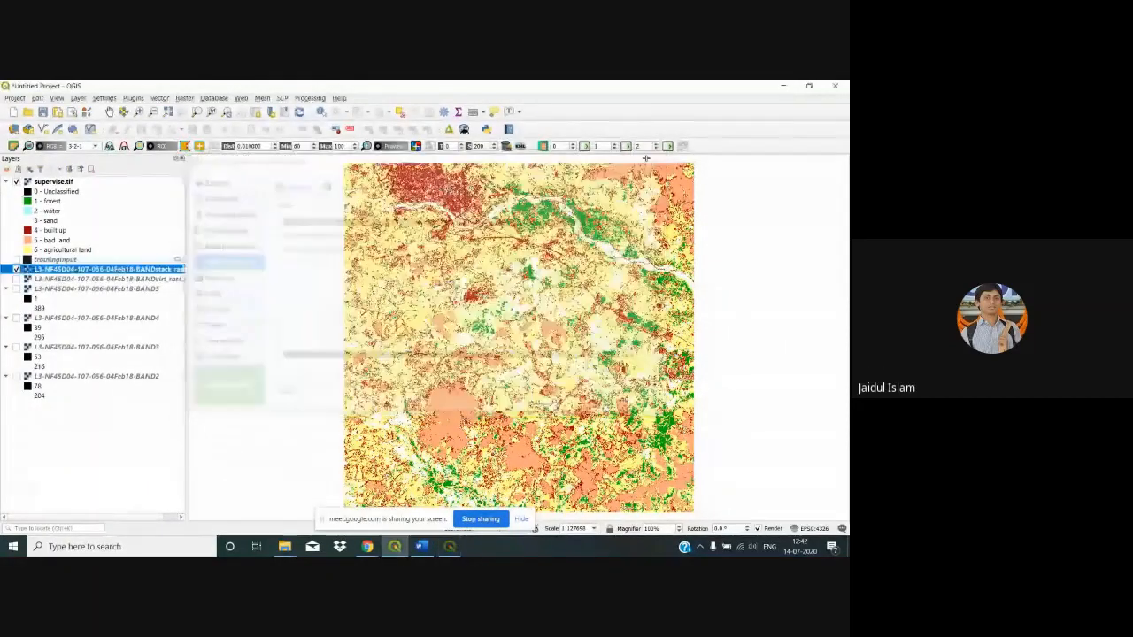
left_click(341, 98)
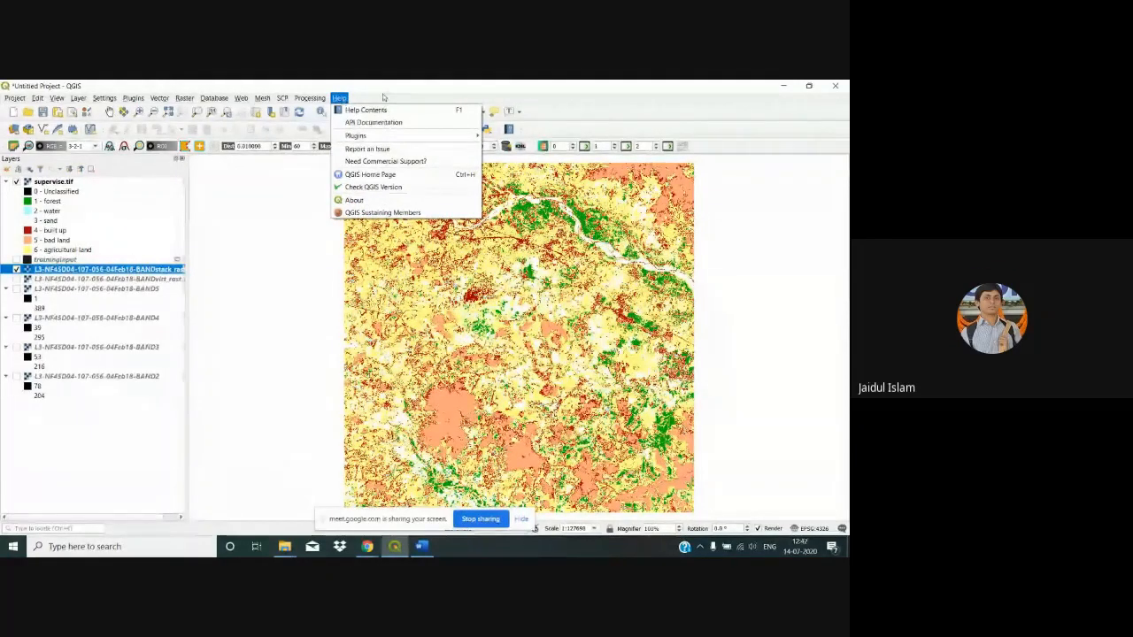
left_click(423, 85)
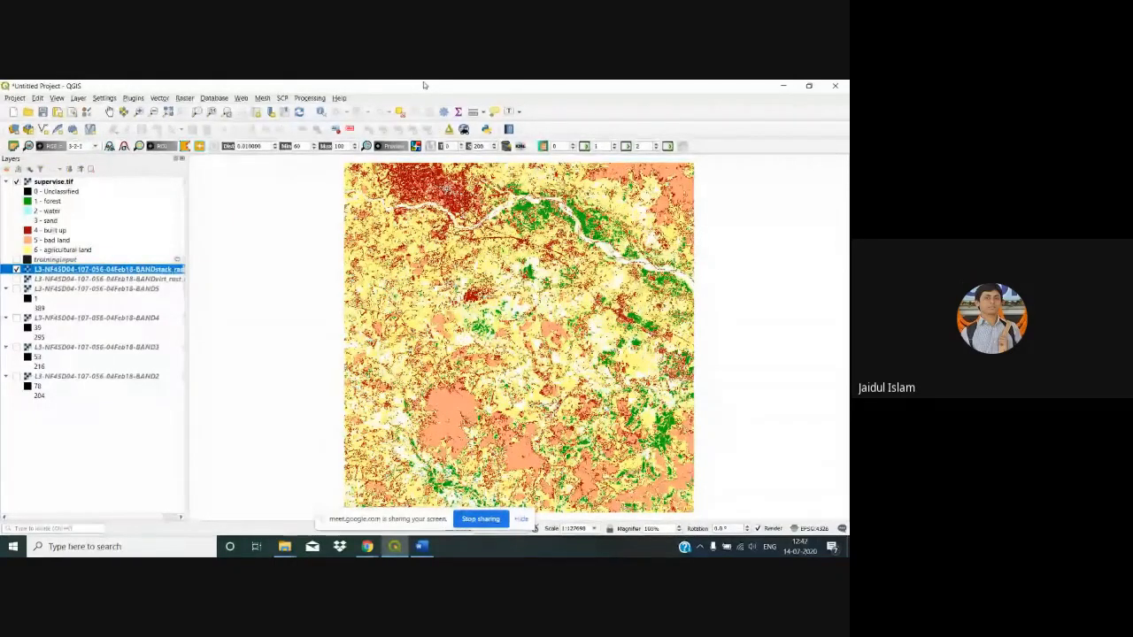
Switch to the Google Meet window in Chrome and turn on the camera
left_click(367, 546)
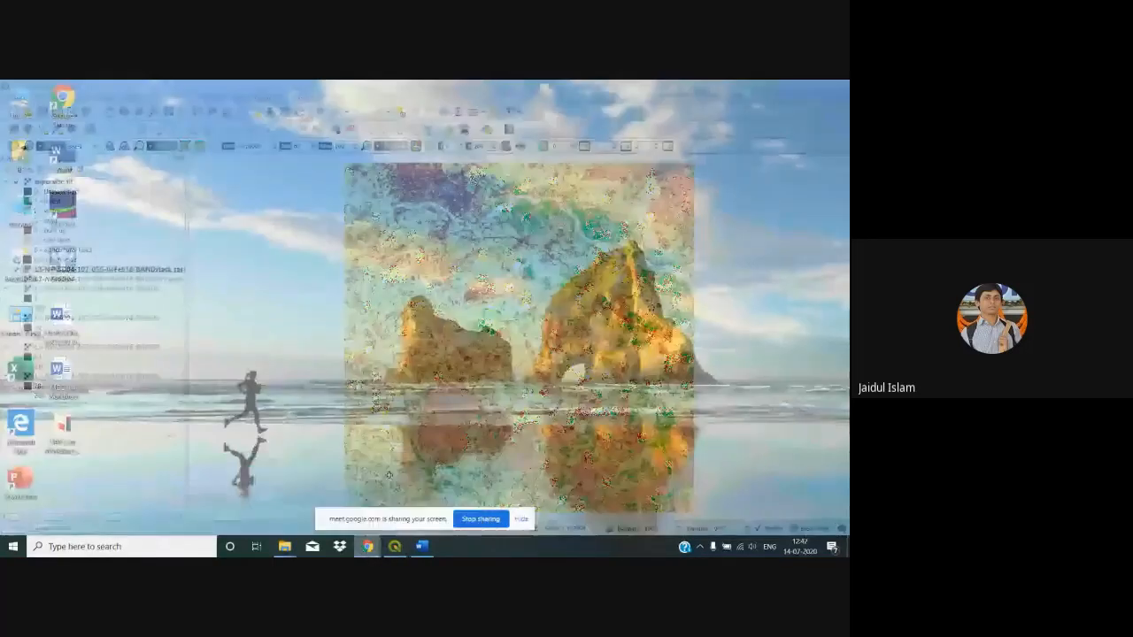
left_click(389, 479)
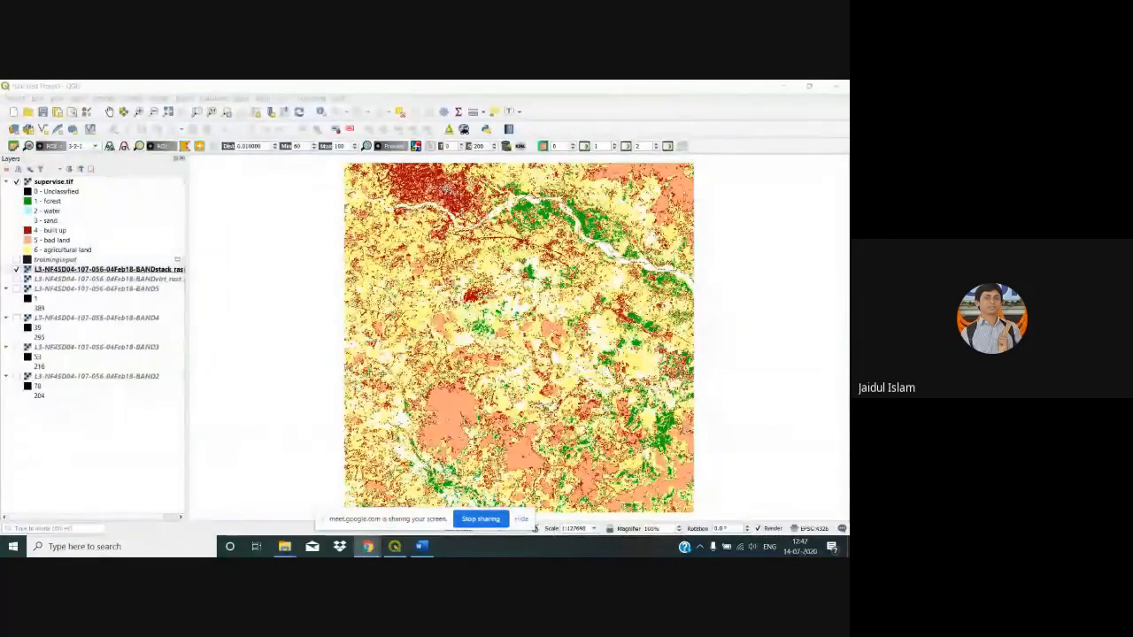
left_click(777, 88)
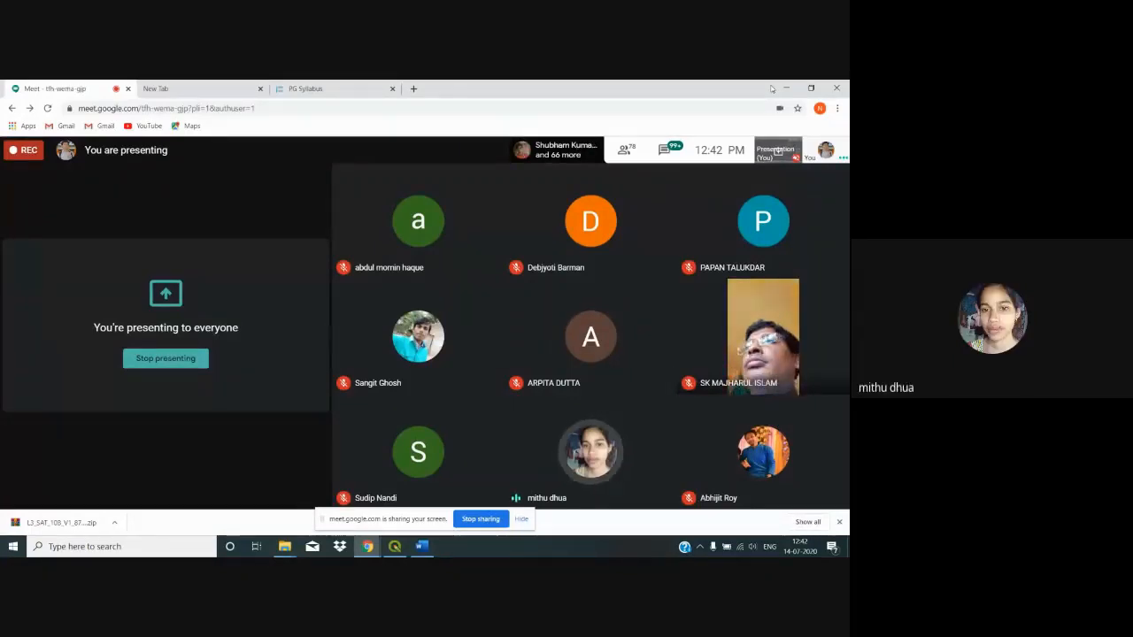
mouse_move(476, 471)
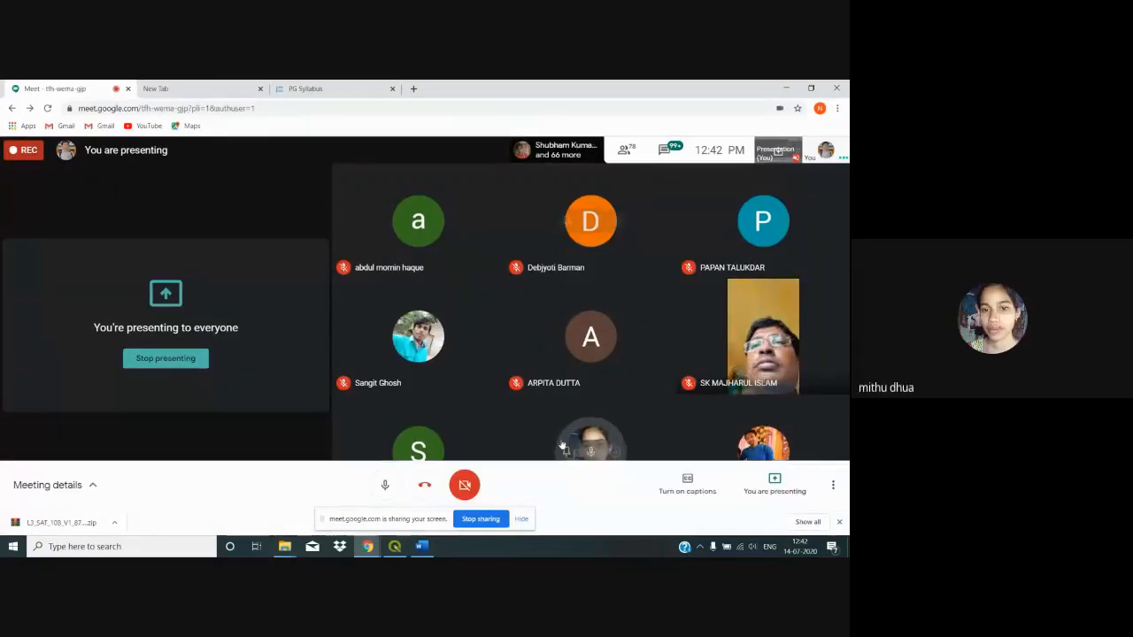
left_click(460, 489)
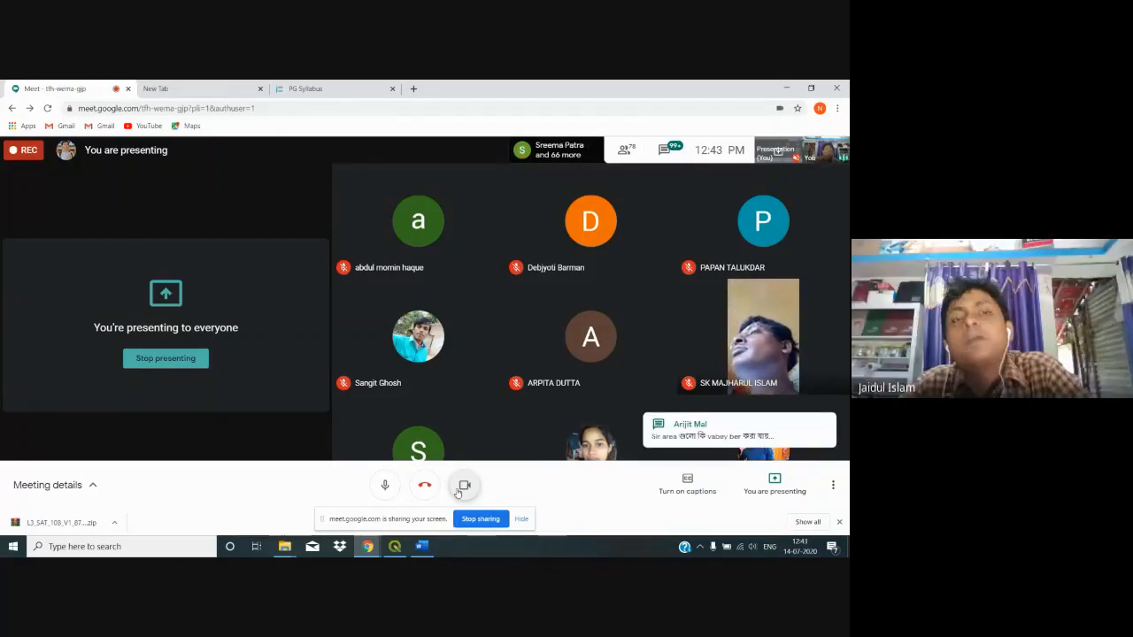
Minimize the Chrome window, bring the Google Meet window back up and stop presenting the screen
left_click(786, 88)
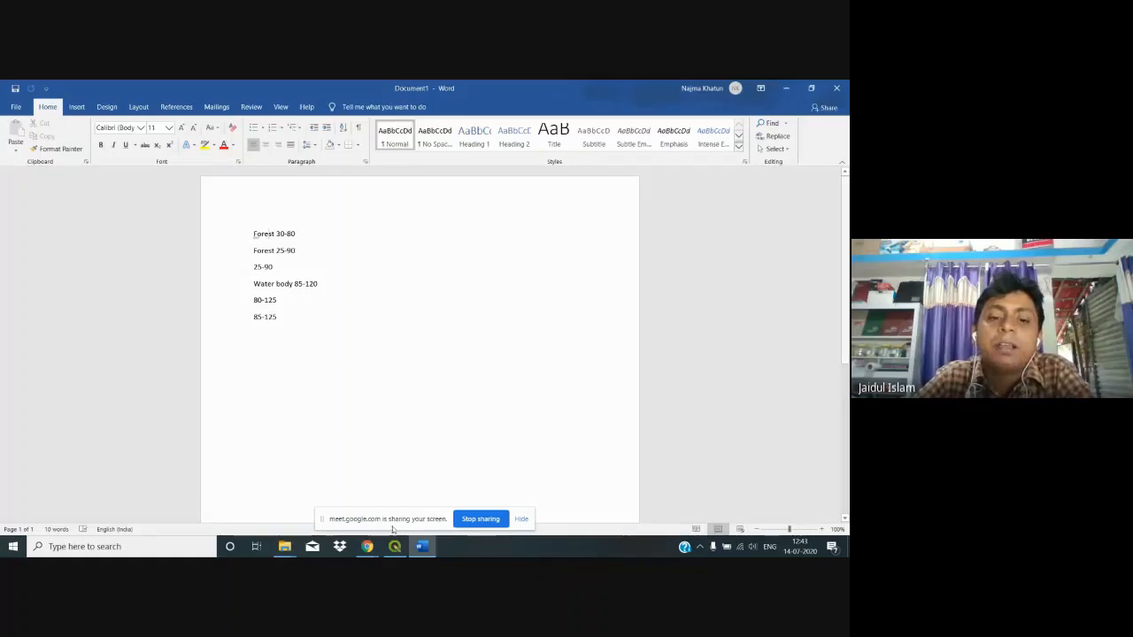
mouse_move(368, 549)
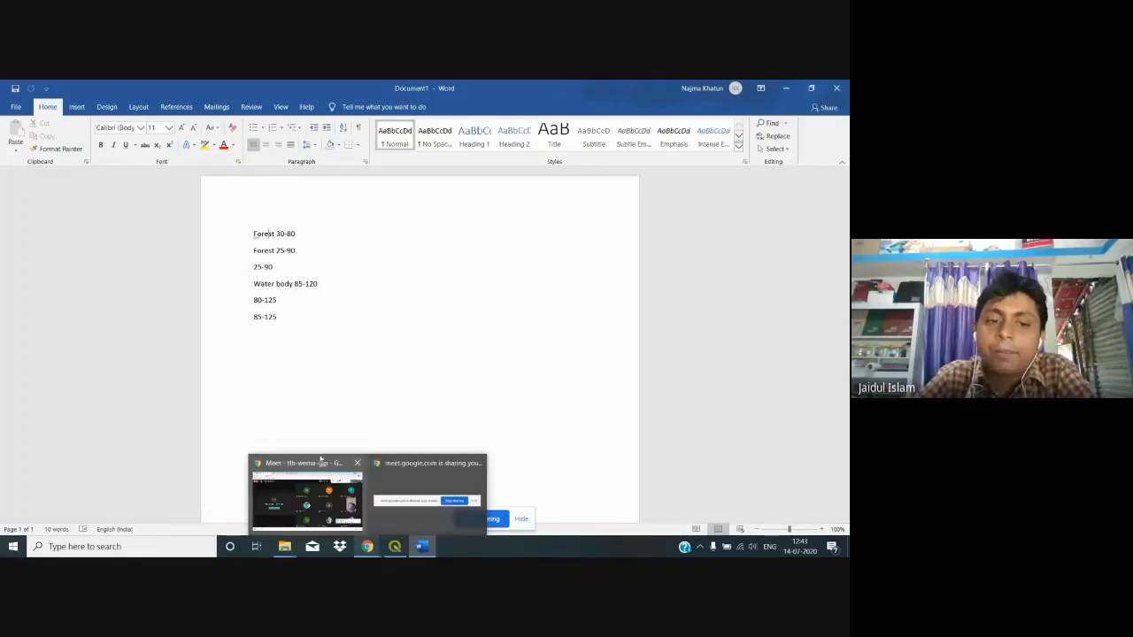
left_click(321, 462)
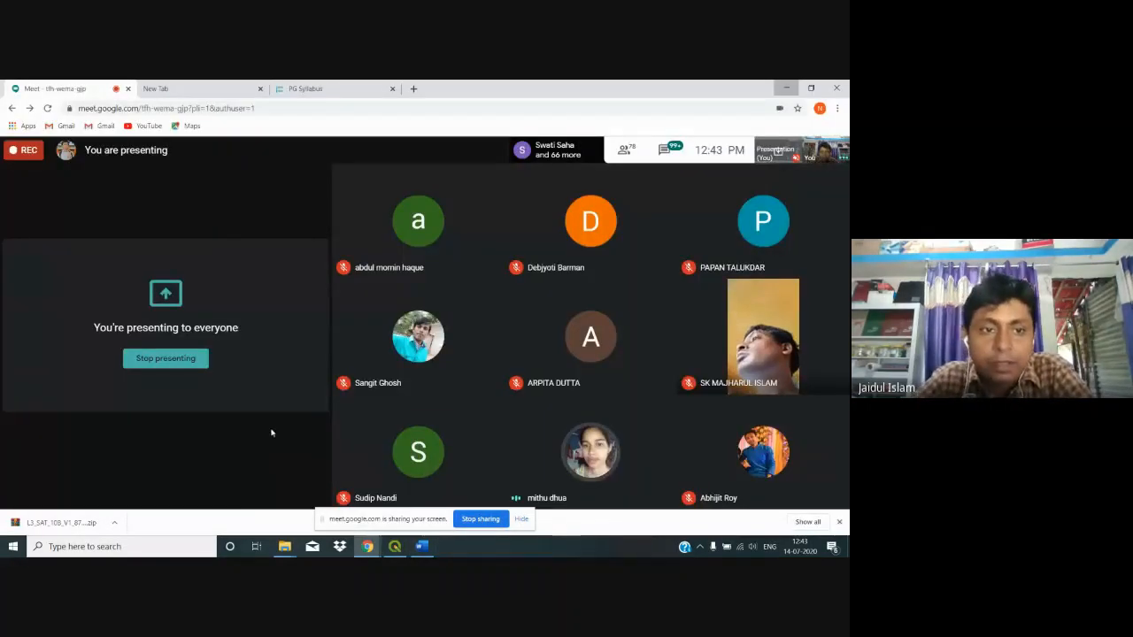
left_click(185, 366)
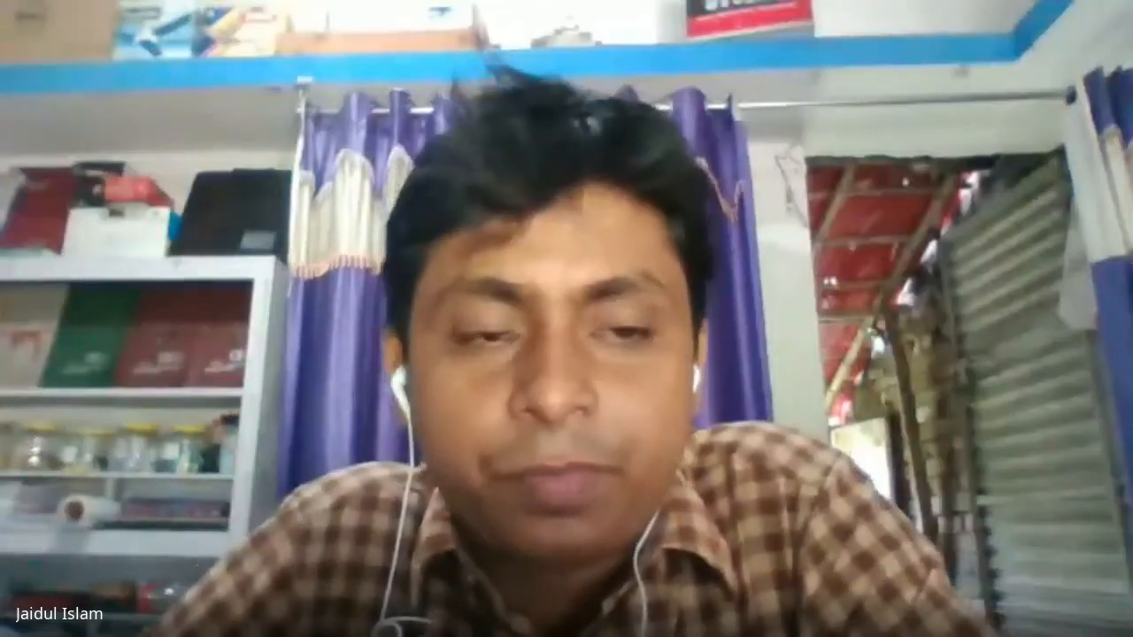